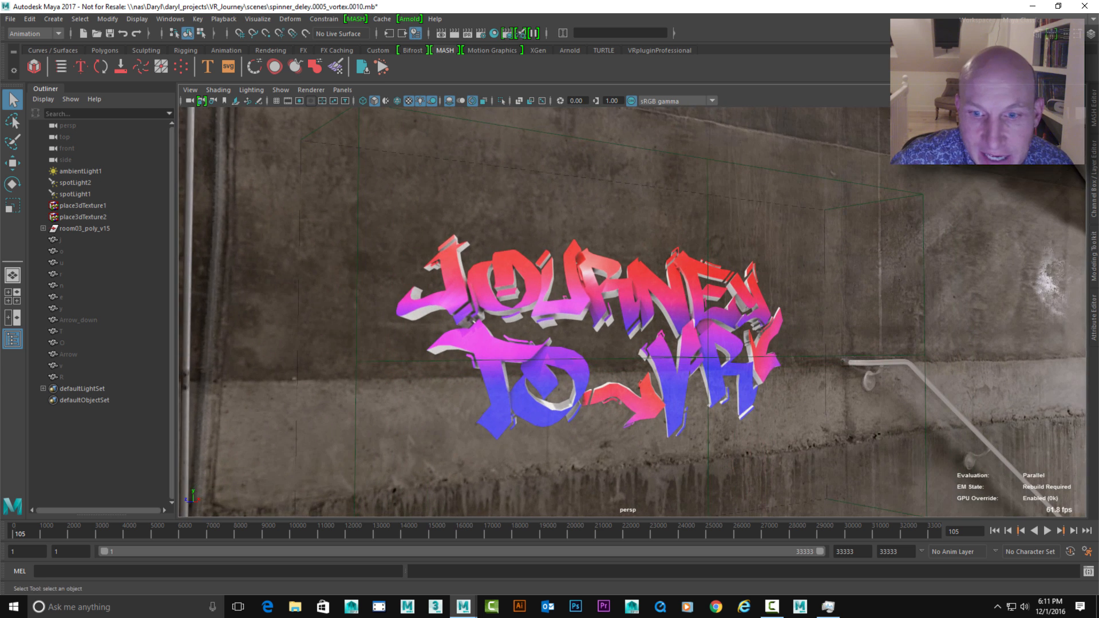
Unhide all of the hidden letter and arrow meshes, from j through R
{"action": "middle_click_drag", "start_coordinate": [538, 312], "coordinate": [519, 292], "text": "alt"}
{"action": "right_click_drag", "start_coordinate": [519, 291], "coordinate": [544, 295], "text": "alt"}
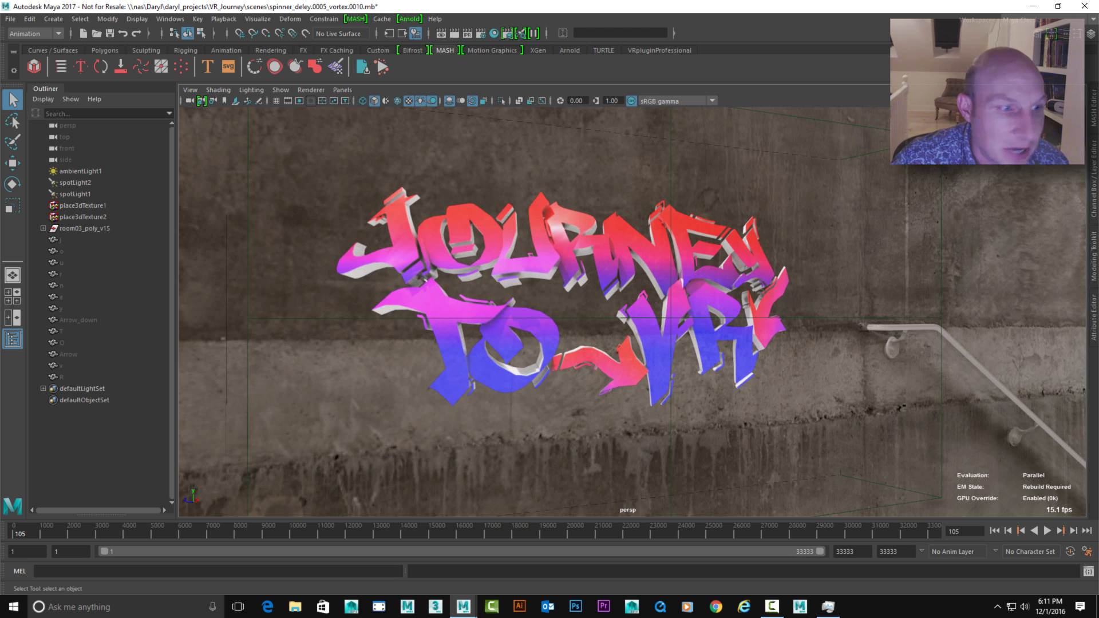
{"action": "left_click", "coordinate": [62, 378]}
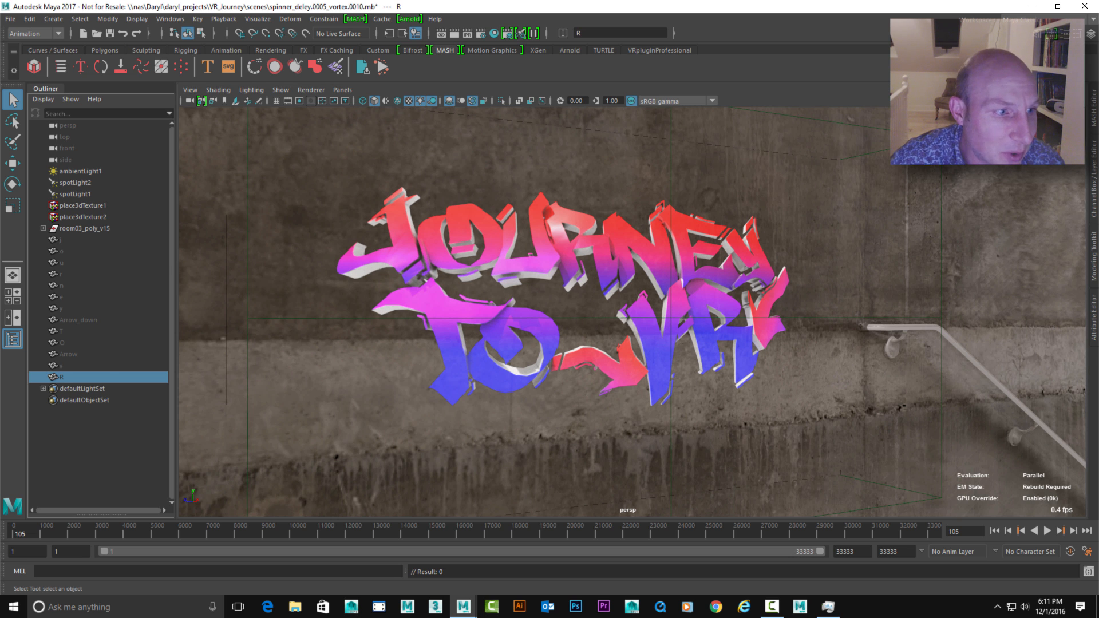
{"action": "left_click", "coordinate": [60, 240], "text": "shift"}
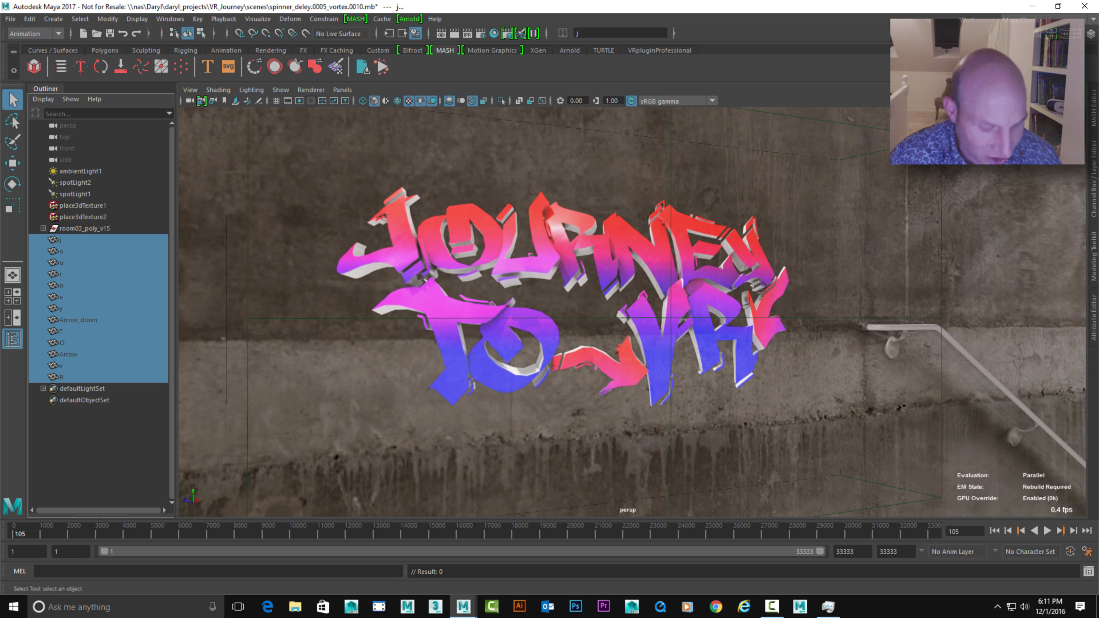
{"action": "key", "text": "h"}
Examine the unhidden graffiti lettering in front of the wall from several angles
{"action": "mouse_move", "coordinate": [550, 310]}
{"action": "left_mouse_down", "text": "alt"}
{"action": "mouse_move", "coordinate": [526, 309]}
{"action": "mouse_move", "coordinate": [561, 312]}
{"action": "left_mouse_up", "text": "alt"}
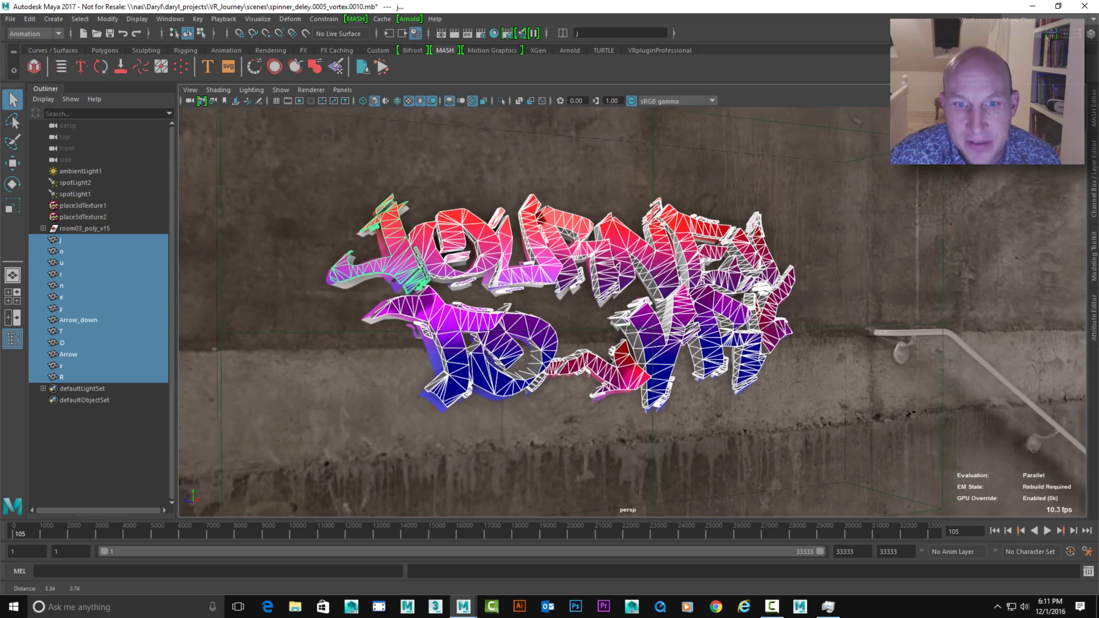
{"action": "right_click_drag", "start_coordinate": [561, 312], "coordinate": [636, 312], "text": "alt"}
{"action": "left_click_drag", "start_coordinate": [635, 312], "coordinate": [573, 309], "text": "alt"}
{"action": "left_click", "coordinate": [564, 137]}
{"action": "middle_click_drag", "start_coordinate": [573, 309], "coordinate": [470, 309], "text": "alt"}
{"action": "left_click_drag", "start_coordinate": [573, 309], "coordinate": [510, 309], "text": "alt"}
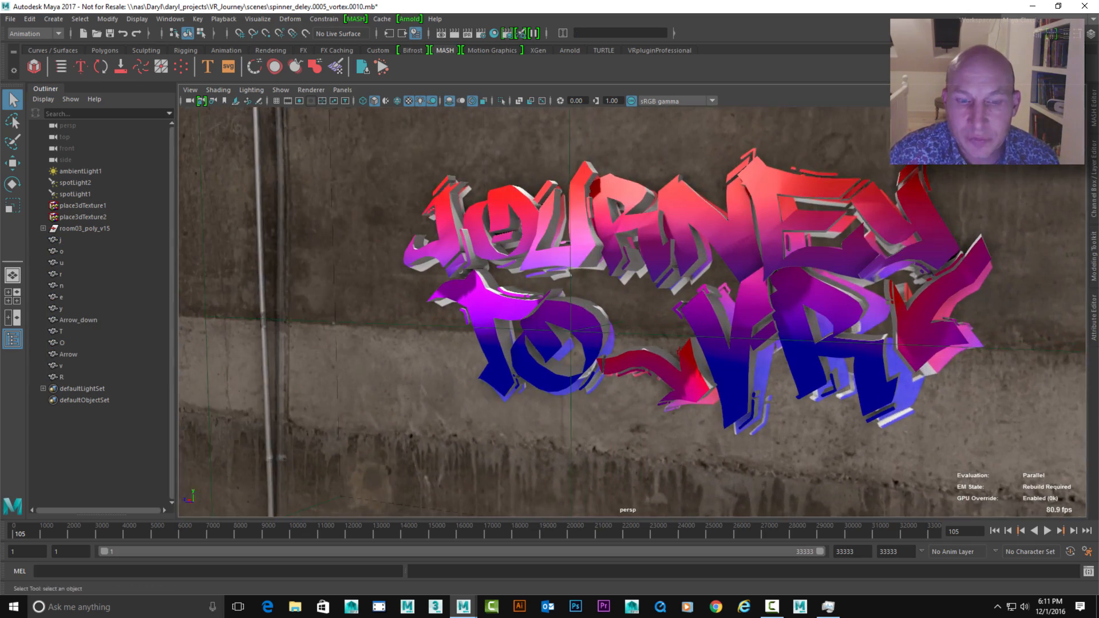
{"action": "middle_click_drag", "start_coordinate": [573, 309], "coordinate": [453, 309], "text": "alt"}
{"action": "left_click_drag", "start_coordinate": [549, 309], "coordinate": [584, 311], "text": "alt"}
{"action": "right_click_drag", "start_coordinate": [584, 310], "coordinate": [607, 312], "text": "alt"}
{"action": "left_click_drag", "start_coordinate": [607, 312], "coordinate": [647, 312], "text": "alt"}
{"action": "middle_click_drag", "start_coordinate": [549, 312], "coordinate": [641, 312], "text": "alt"}
{"action": "left_click_drag", "start_coordinate": [550, 312], "coordinate": [596, 312], "text": "alt"}
{"action": "middle_click_drag", "start_coordinate": [596, 312], "coordinate": [624, 312], "text": "alt"}
{"action": "right_click_drag", "start_coordinate": [606, 312], "coordinate": [561, 312], "text": "alt"}
{"action": "left_click_drag", "start_coordinate": [550, 312], "coordinate": [607, 313], "text": "alt"}
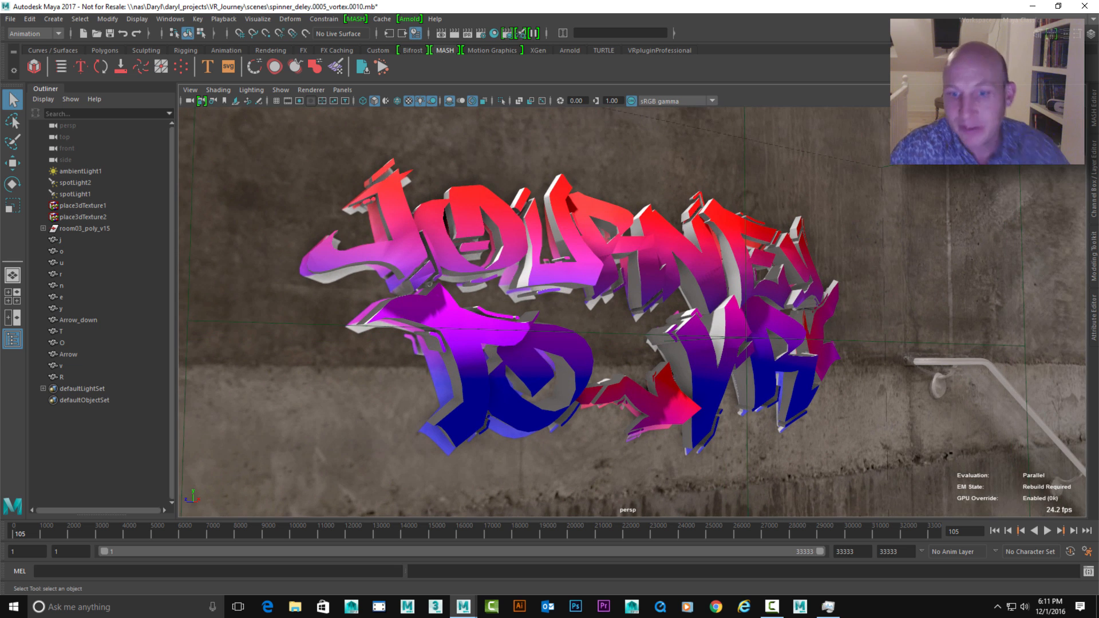
Create a MASH network from all letter and arrow meshes, R through j, with Mesh geometry and a linear distribution
{"action": "left_click", "coordinate": [62, 378]}
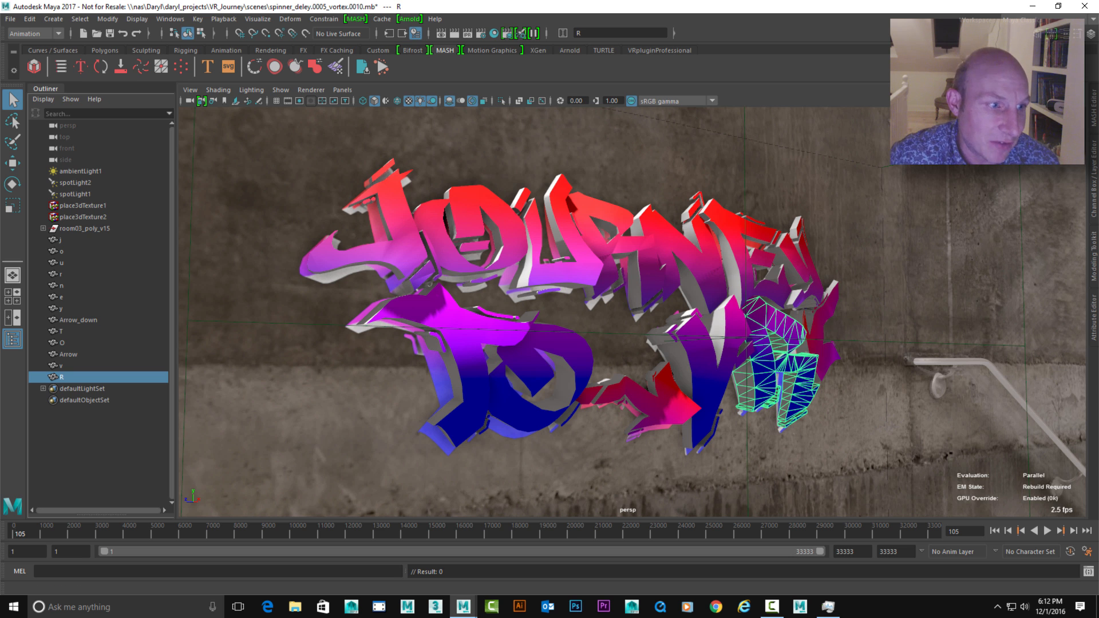
{"action": "left_click", "coordinate": [60, 240], "text": "shift"}
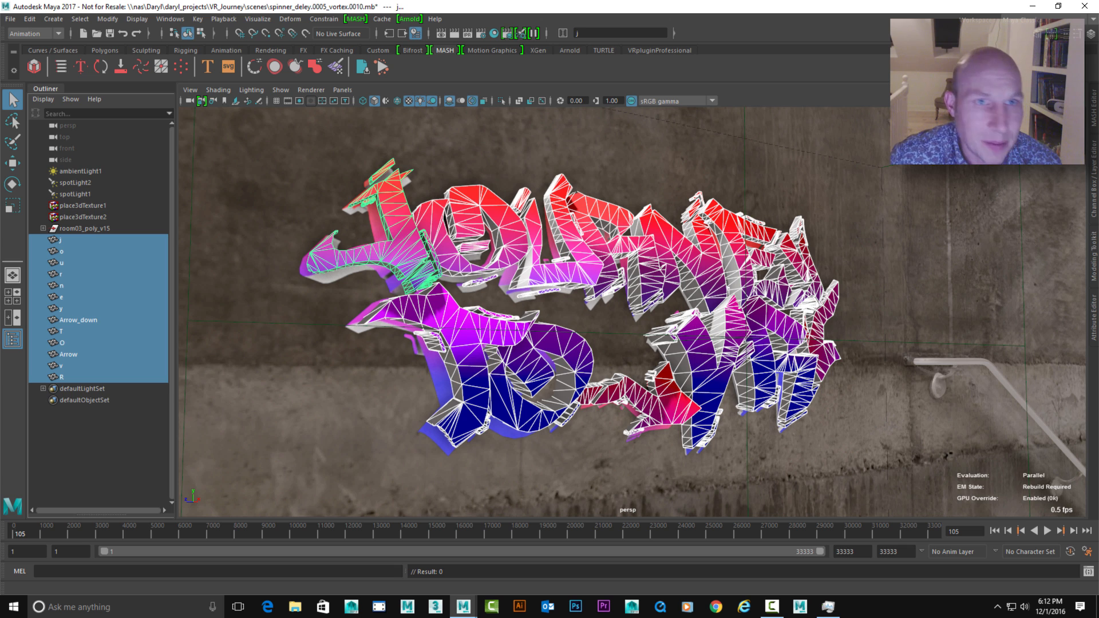
{"action": "left_click", "coordinate": [356, 19]}
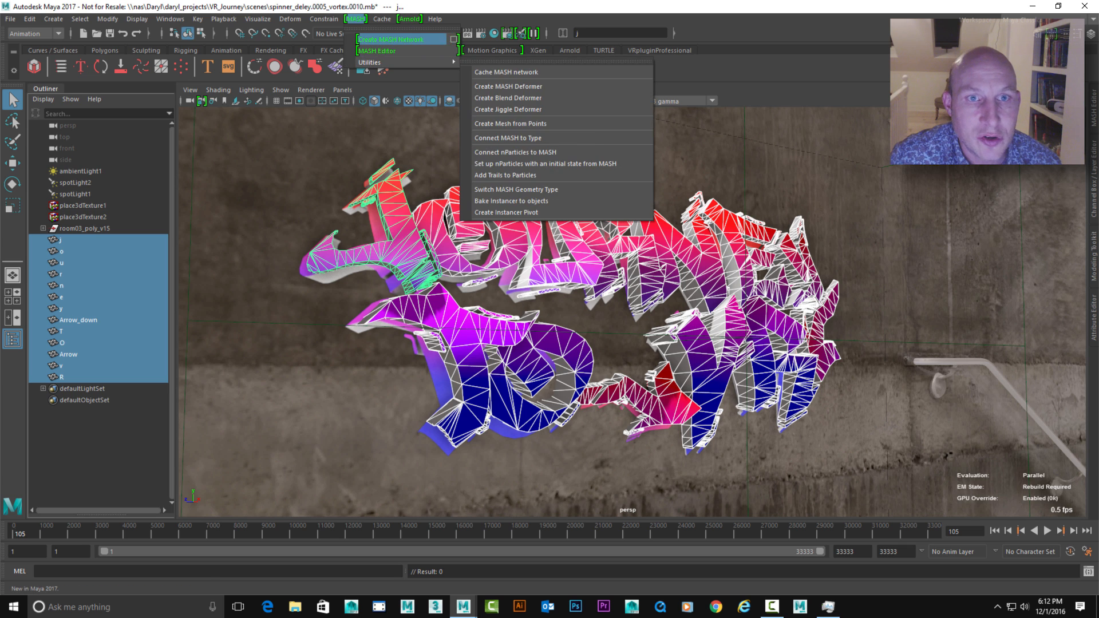
{"action": "left_click", "coordinate": [453, 39]}
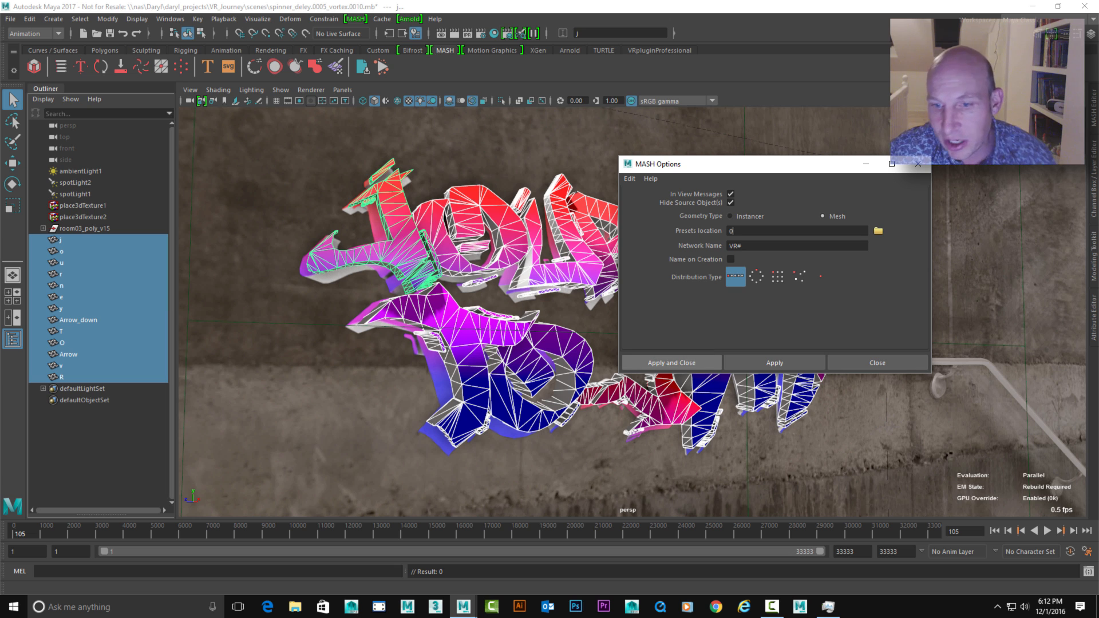
{"action": "left_click", "coordinate": [671, 363]}
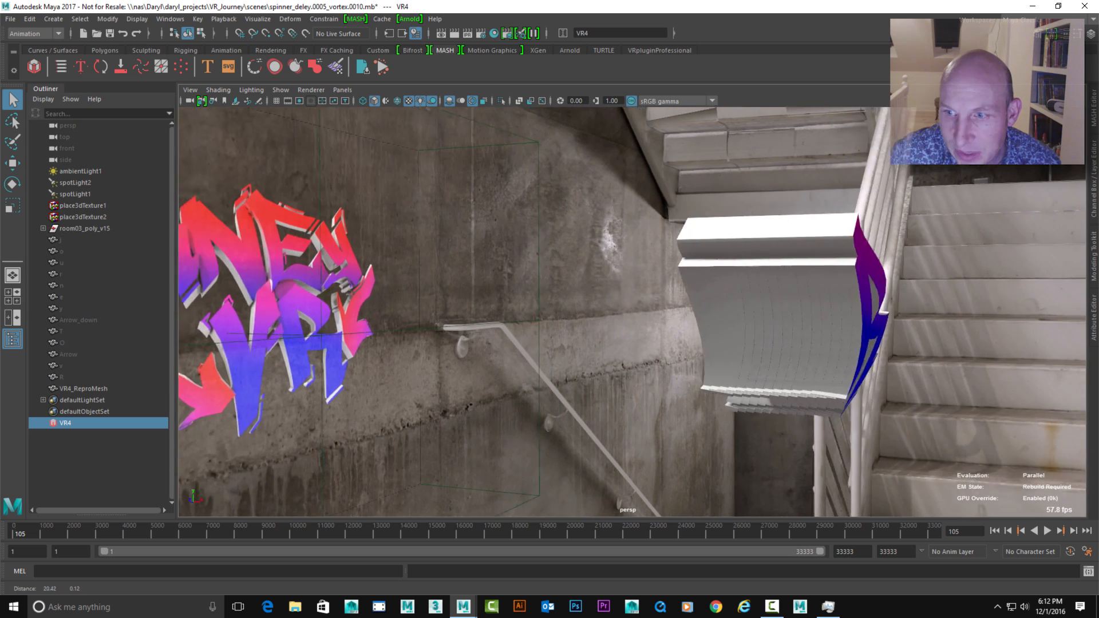
Show the MASH Editor and the Attribute Editor, and open the new network's Distribute node settings
{"action": "left_click_drag", "start_coordinate": [573, 315], "coordinate": [656, 315], "text": "alt"}
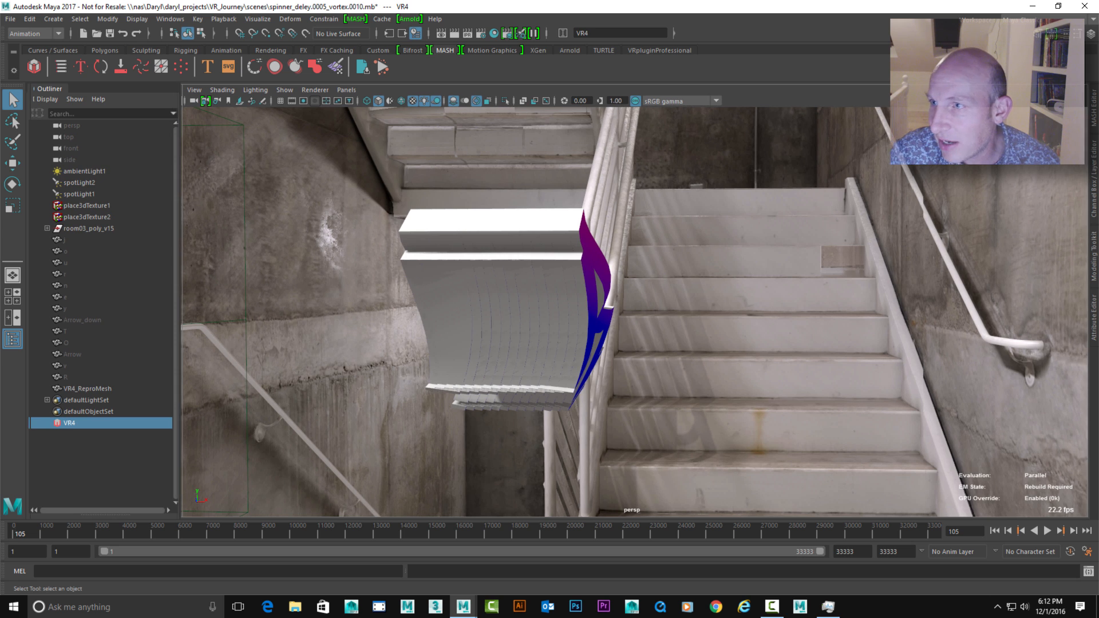
{"action": "left_click", "coordinate": [1095, 108]}
{"action": "left_click", "coordinate": [1094, 266]}
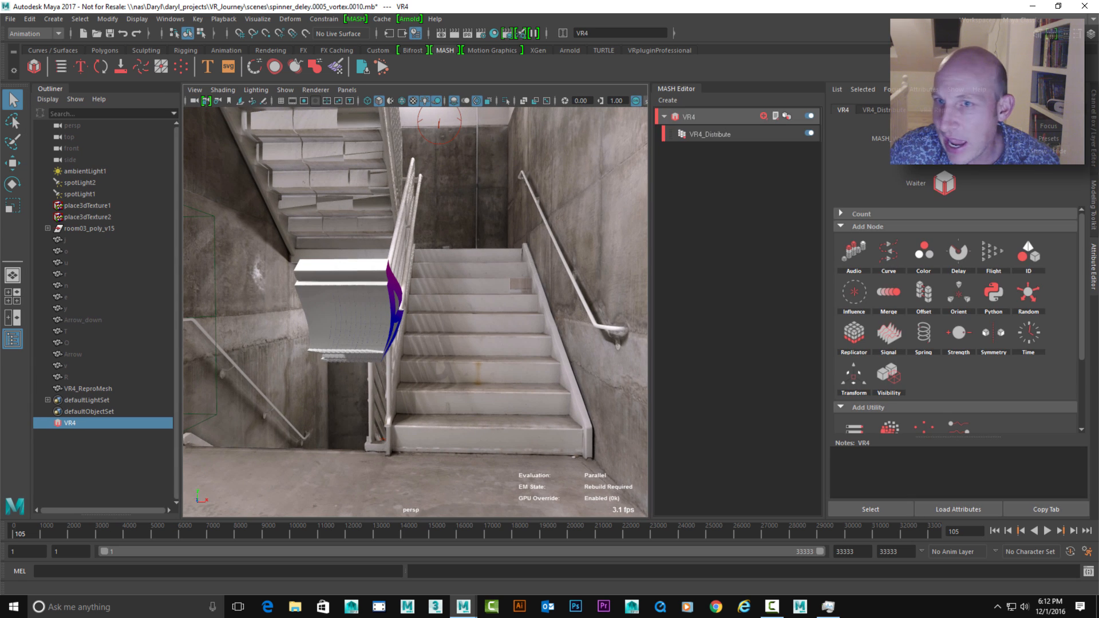
{"action": "left_click", "coordinate": [710, 134]}
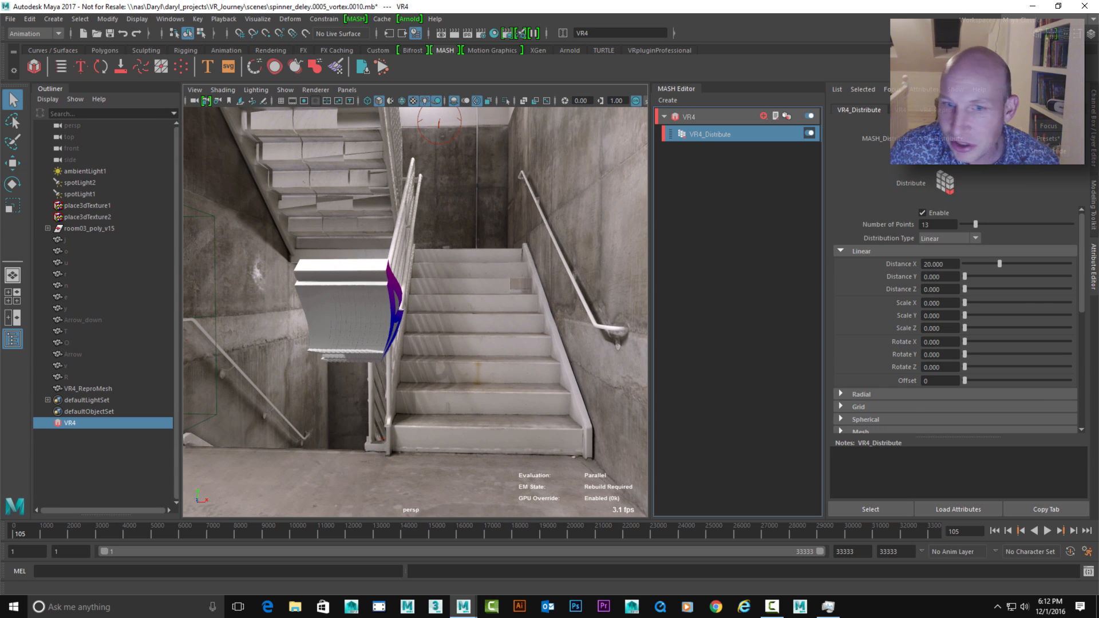
Set the linear Distance X of the Distribute node to 98 to spread the copies sideways
{"action": "left_click_drag", "start_coordinate": [516, 315], "coordinate": [536, 322], "text": "alt"}
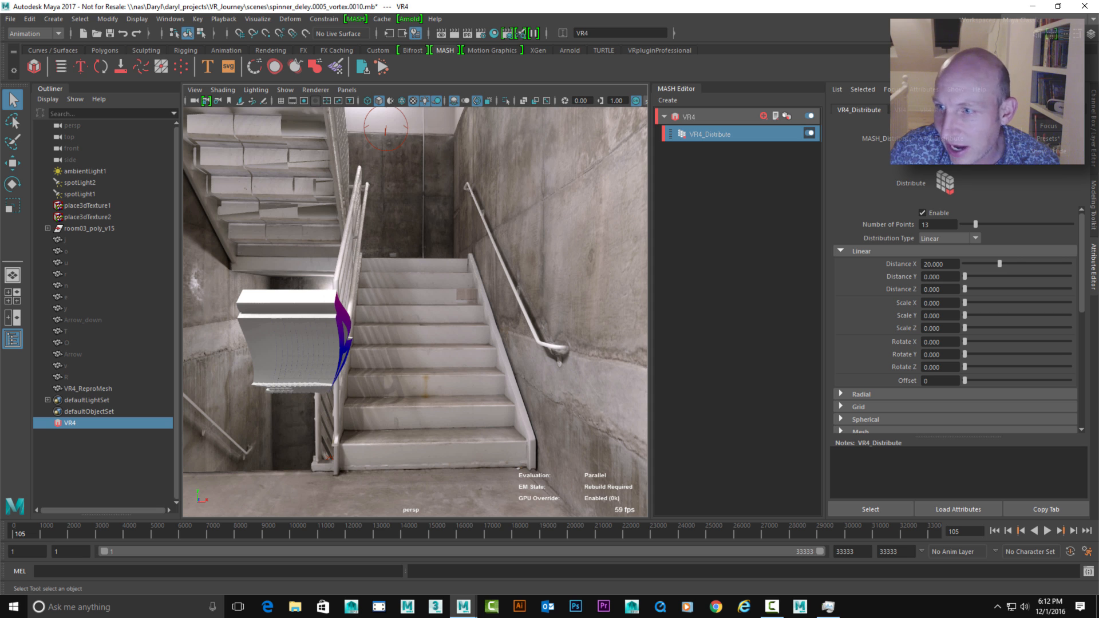
{"action": "mouse_move", "coordinate": [1000, 264]}
{"action": "left_mouse_down"}
{"action": "mouse_move", "coordinate": [1070, 264]}
{"action": "mouse_move", "coordinate": [1004, 264]}
{"action": "left_mouse_up"}
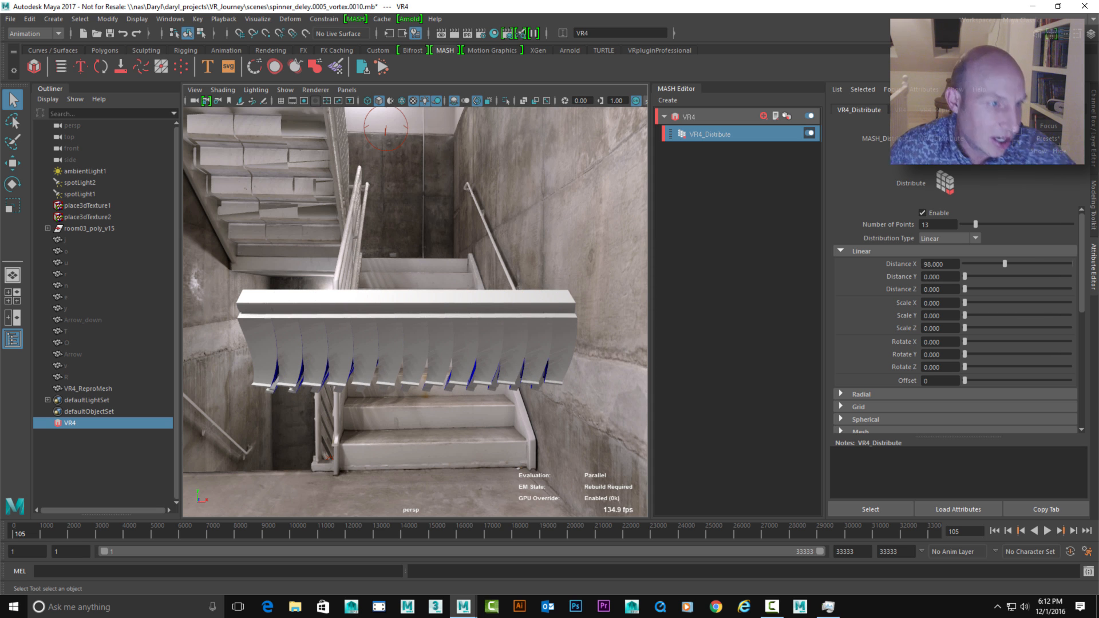
{"action": "left_click_drag", "start_coordinate": [412, 320], "coordinate": [444, 260], "text": "alt"}
{"action": "right_click_drag", "start_coordinate": [415, 312], "coordinate": [452, 312], "text": "alt"}
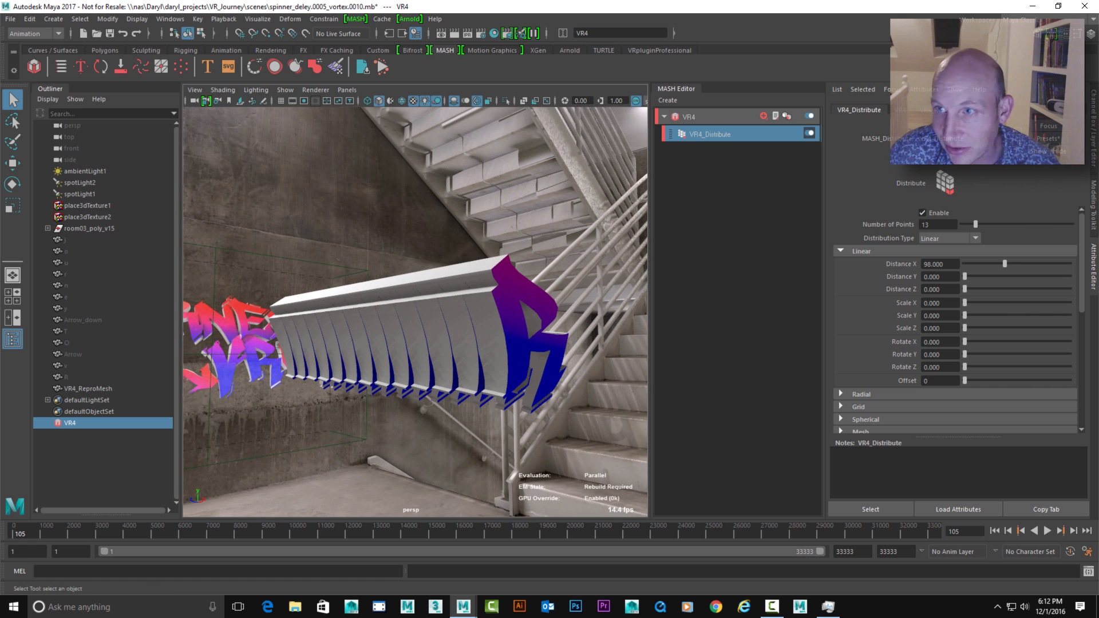
Add an ID node to the VR4 network so that each point uses a different letter
{"action": "left_click", "coordinate": [690, 117]}
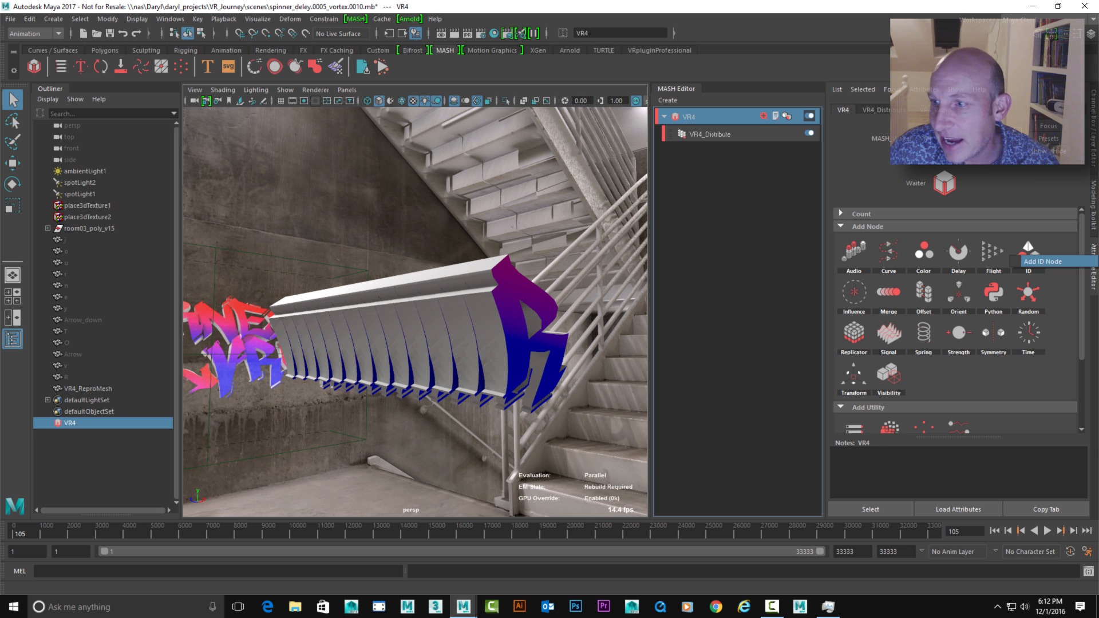
{"action": "left_click", "coordinate": [1029, 251]}
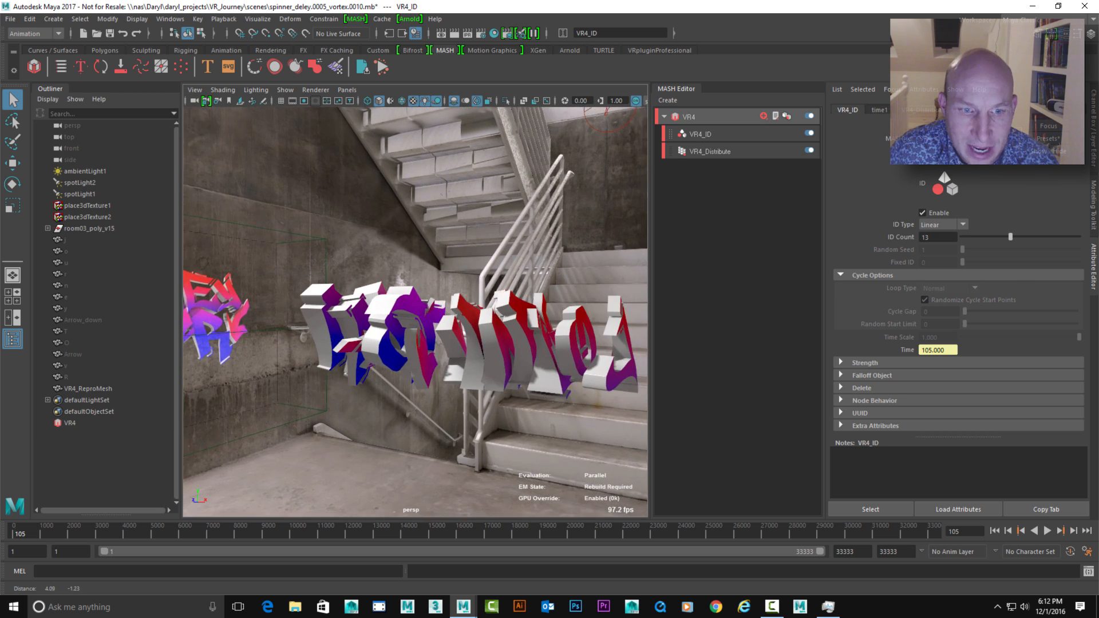
{"action": "left_click_drag", "start_coordinate": [424, 321], "coordinate": [367, 317], "text": "alt"}
{"action": "right_click_drag", "start_coordinate": [366, 318], "coordinate": [412, 321], "text": "alt"}
{"action": "left_click_drag", "start_coordinate": [412, 320], "coordinate": [493, 319], "text": "alt"}
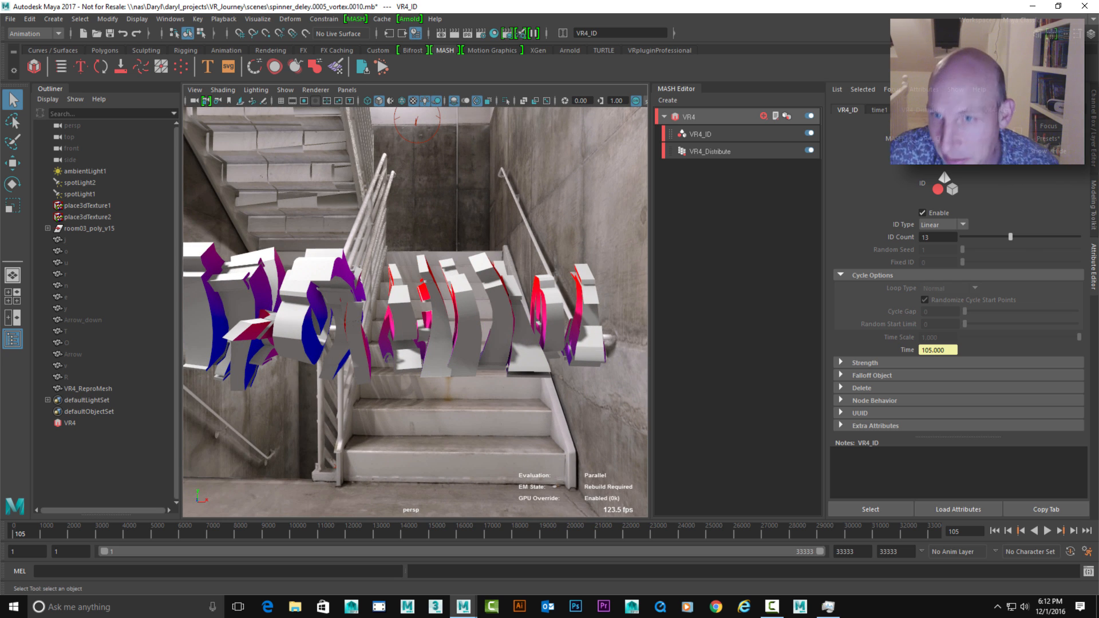
{"action": "left_click_drag", "start_coordinate": [423, 321], "coordinate": [415, 329], "text": "alt"}
{"action": "right_click_drag", "start_coordinate": [415, 329], "coordinate": [395, 327], "text": "alt"}
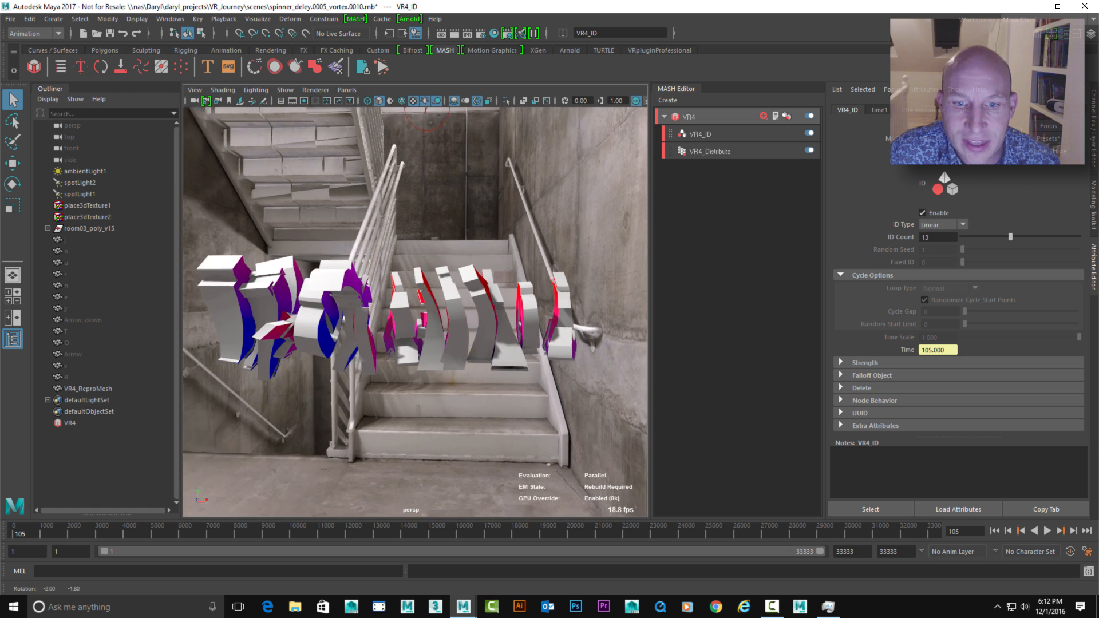
{"action": "left_click_drag", "start_coordinate": [395, 326], "coordinate": [395, 333], "text": "alt"}
{"action": "middle_click_drag", "start_coordinate": [395, 330], "coordinate": [481, 324], "text": "alt"}
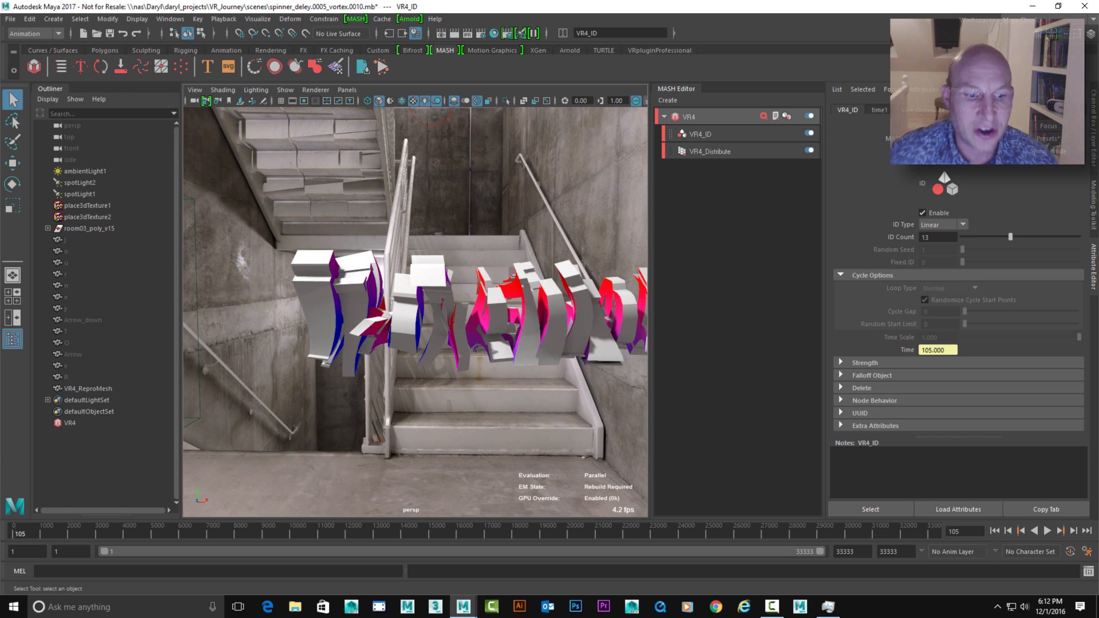
{"action": "middle_click_drag", "start_coordinate": [446, 321], "coordinate": [411, 335], "text": "alt"}
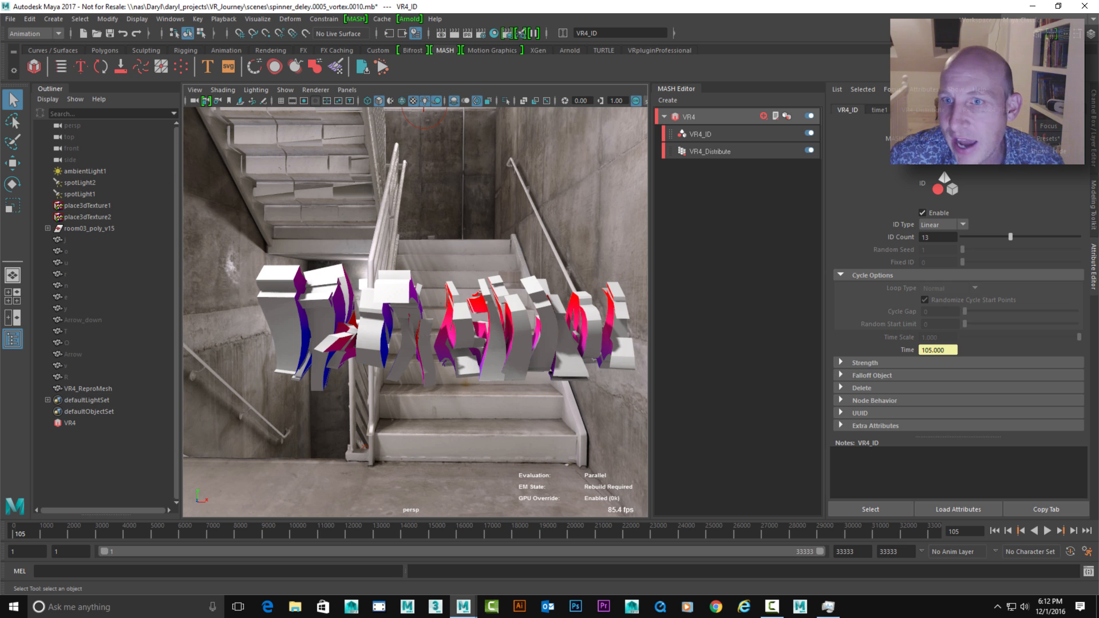
Add an Offset node to the VR4 network and set its Y offset rotation to -90
{"action": "left_click", "coordinate": [689, 117]}
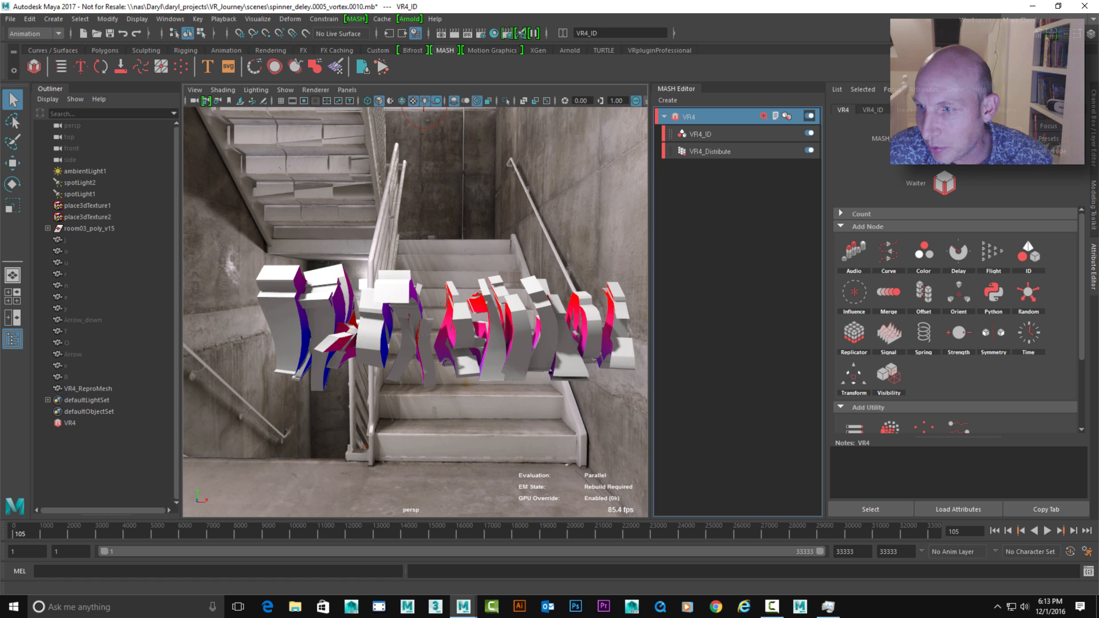
{"action": "left_click", "coordinate": [924, 293]}
{"action": "left_click", "coordinate": [972, 251]}
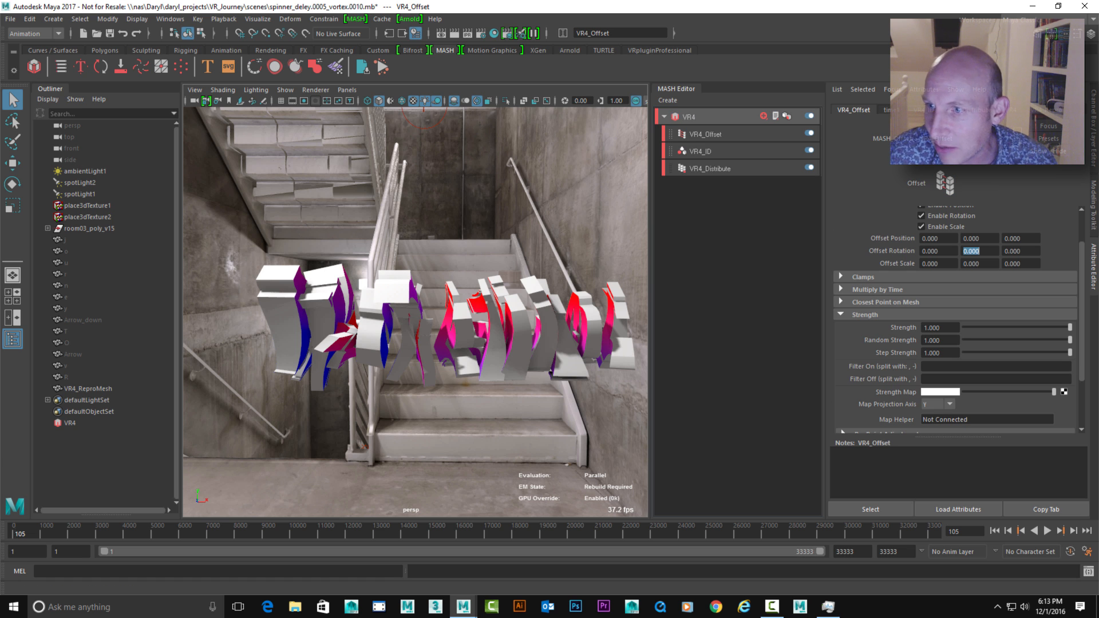
{"action": "type", "text": "-90"}
{"action": "key", "text": "Return"}
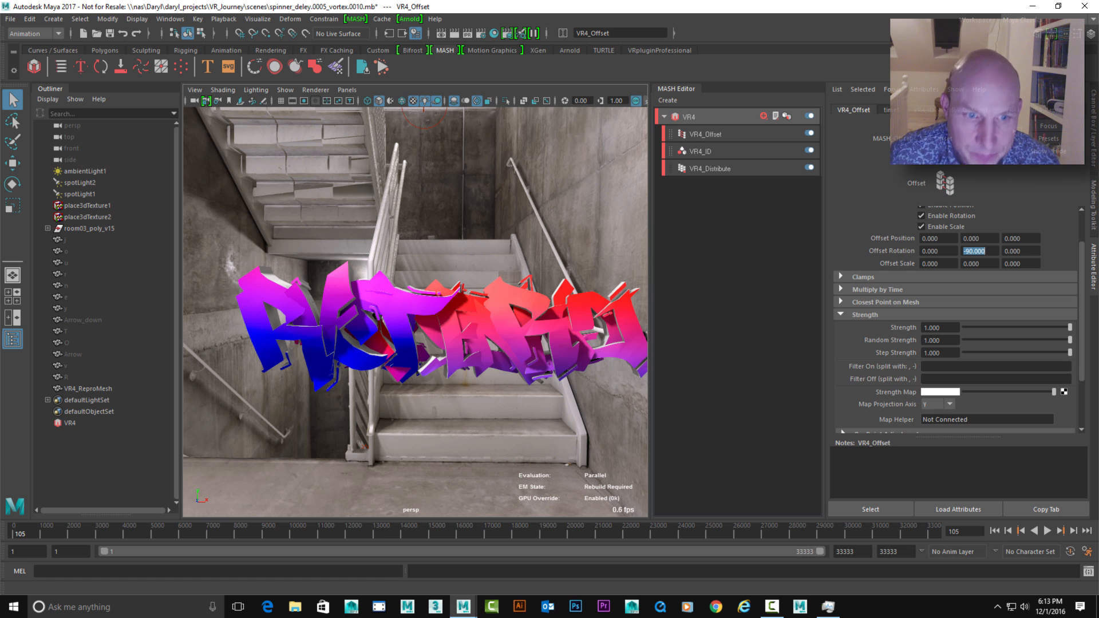
Set the Distribute node's Distance X to 0 and its Distance Z to 199.87
{"action": "left_click_drag", "start_coordinate": [416, 312], "coordinate": [438, 316], "text": "alt"}
{"action": "left_click_drag", "start_coordinate": [389, 113], "coordinate": [396, 118], "text": "alt"}
{"action": "left_click", "coordinate": [710, 169]}
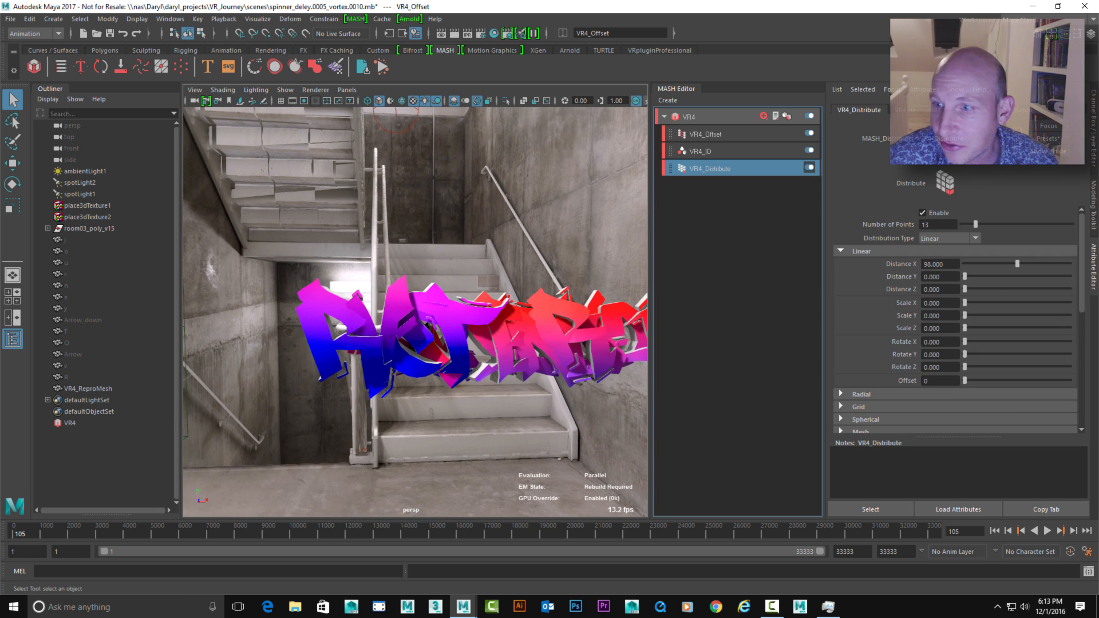
{"action": "left_click_drag", "start_coordinate": [1018, 264], "coordinate": [1049, 289]}
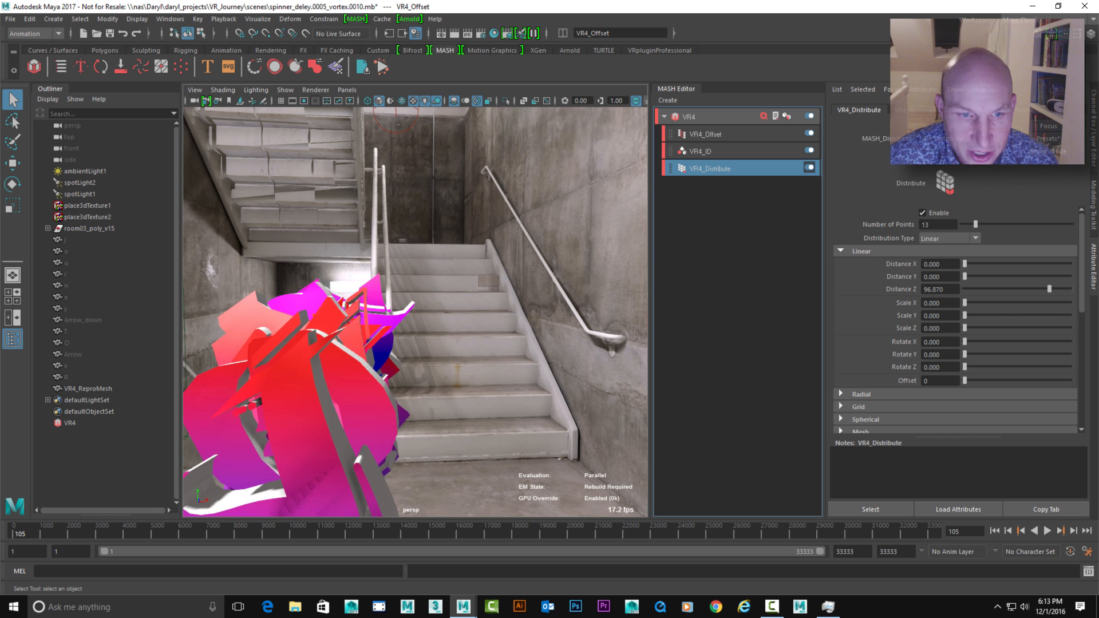
{"action": "left_click_drag", "start_coordinate": [458, 321], "coordinate": [390, 329], "text": "alt"}
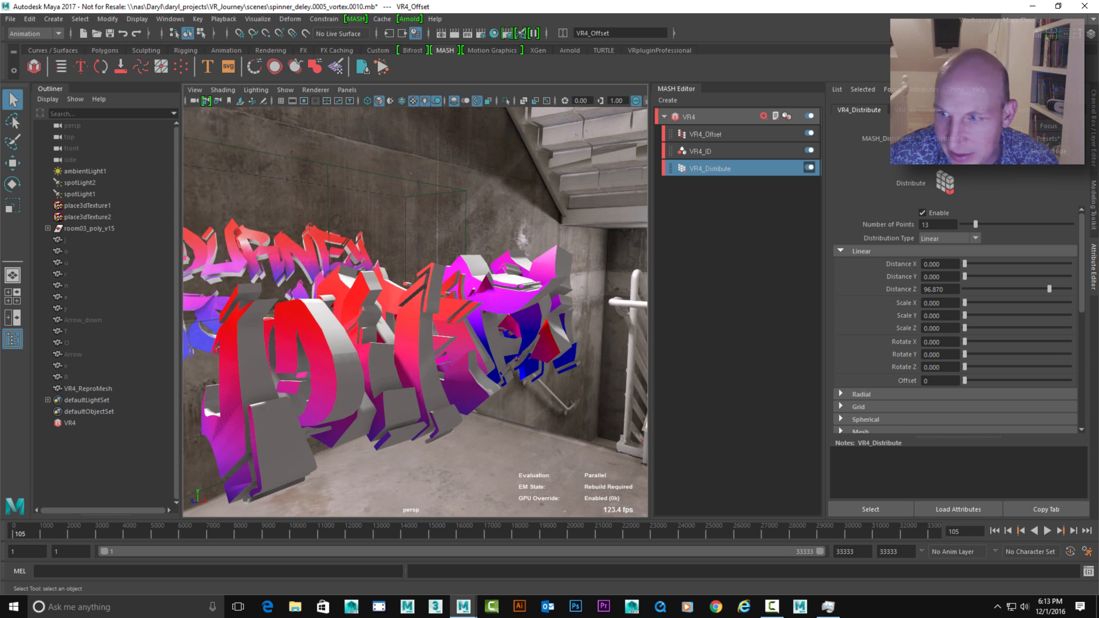
{"action": "mouse_move", "coordinate": [1050, 289]}
{"action": "left_mouse_down"}
{"action": "mouse_move", "coordinate": [1063, 290]}
{"action": "mouse_move", "coordinate": [1035, 289]}
{"action": "mouse_move", "coordinate": [1052, 289]}
{"action": "left_mouse_up"}
{"action": "left_click_drag", "start_coordinate": [412, 320], "coordinate": [561, 329], "text": "alt"}
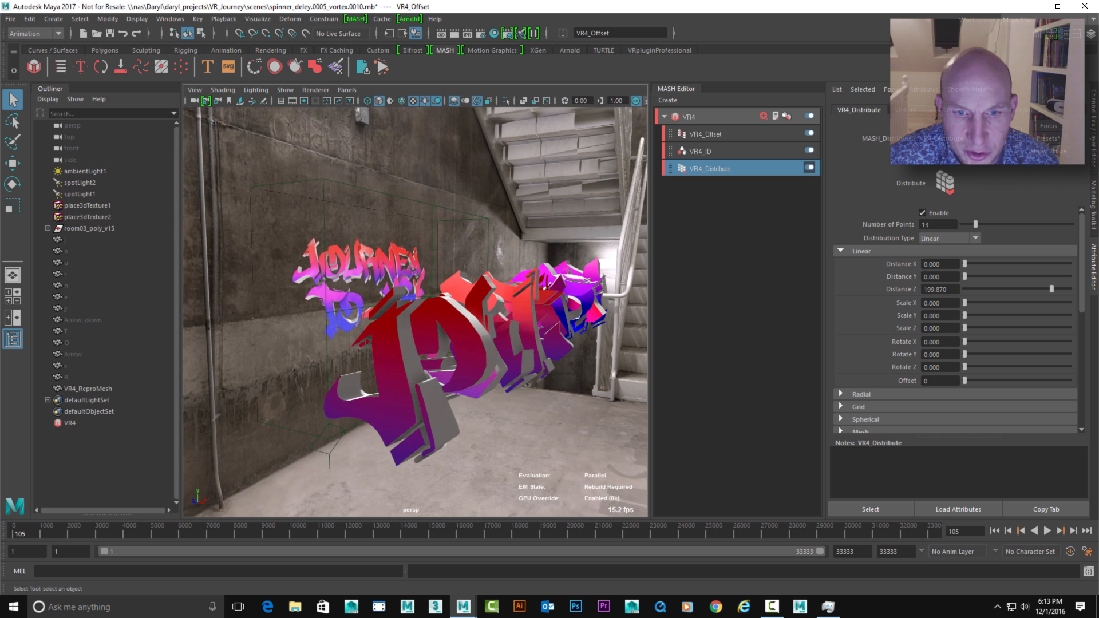
{"action": "middle_click_drag", "start_coordinate": [561, 329], "coordinate": [438, 328], "text": "alt"}
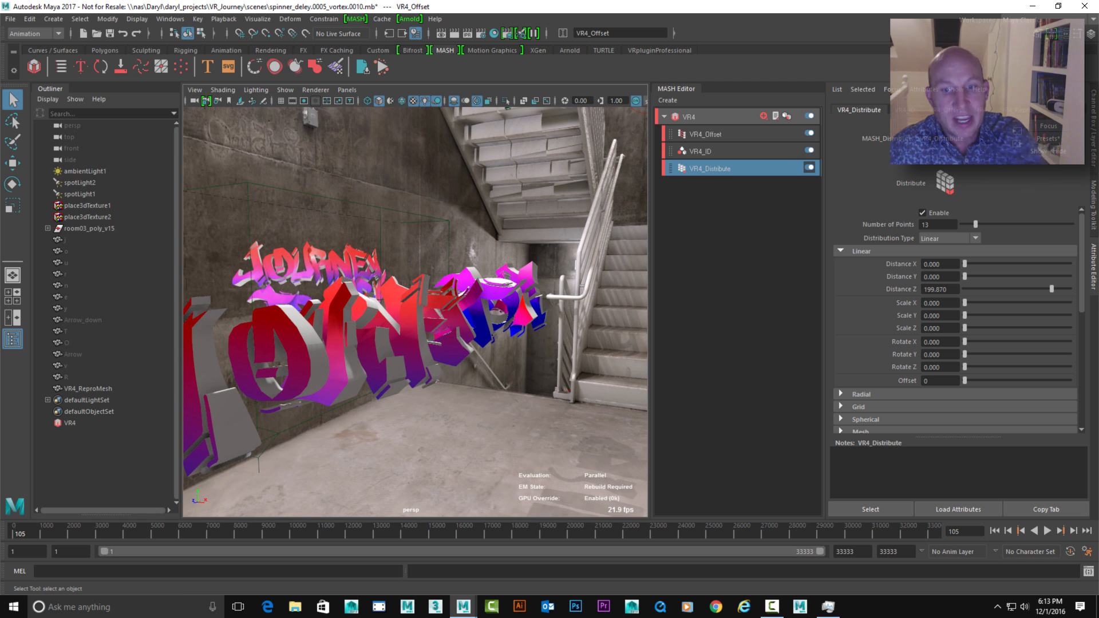
Set the Offset node's Z offset position to -89 to shift the letters back toward the stairs
{"action": "left_click", "coordinate": [706, 134]}
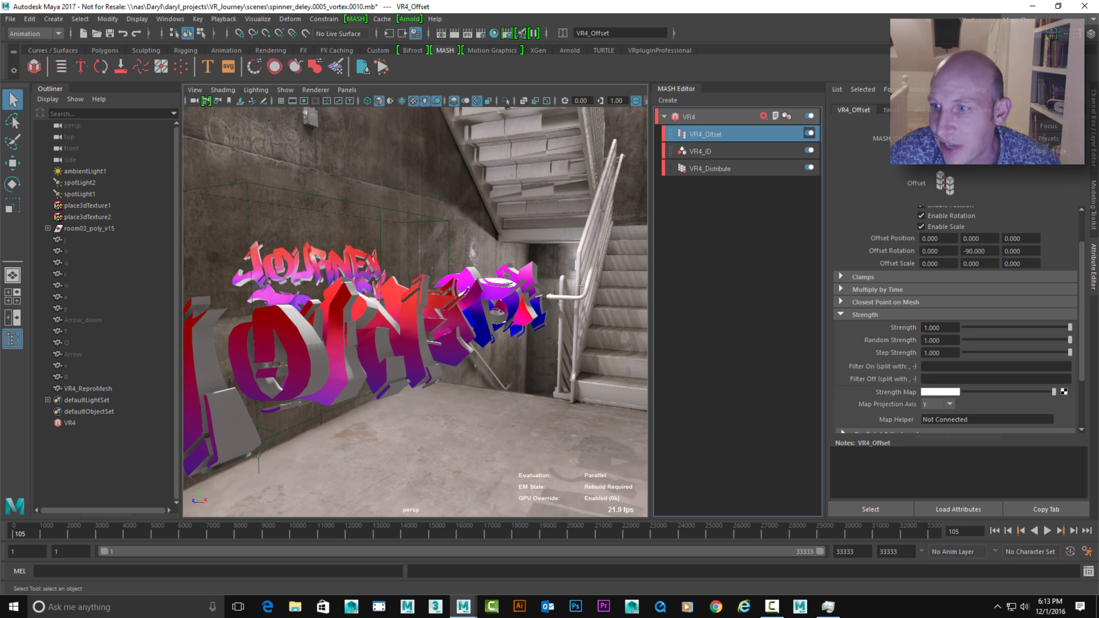
{"action": "middle_click_drag", "start_coordinate": [1021, 239], "coordinate": [970, 239], "text": "ctrl"}
{"action": "middle_click_drag", "start_coordinate": [576, 265], "coordinate": [570, 265], "text": "ctrl"}
{"action": "left_click_drag", "start_coordinate": [570, 265], "coordinate": [596, 273], "text": "alt"}
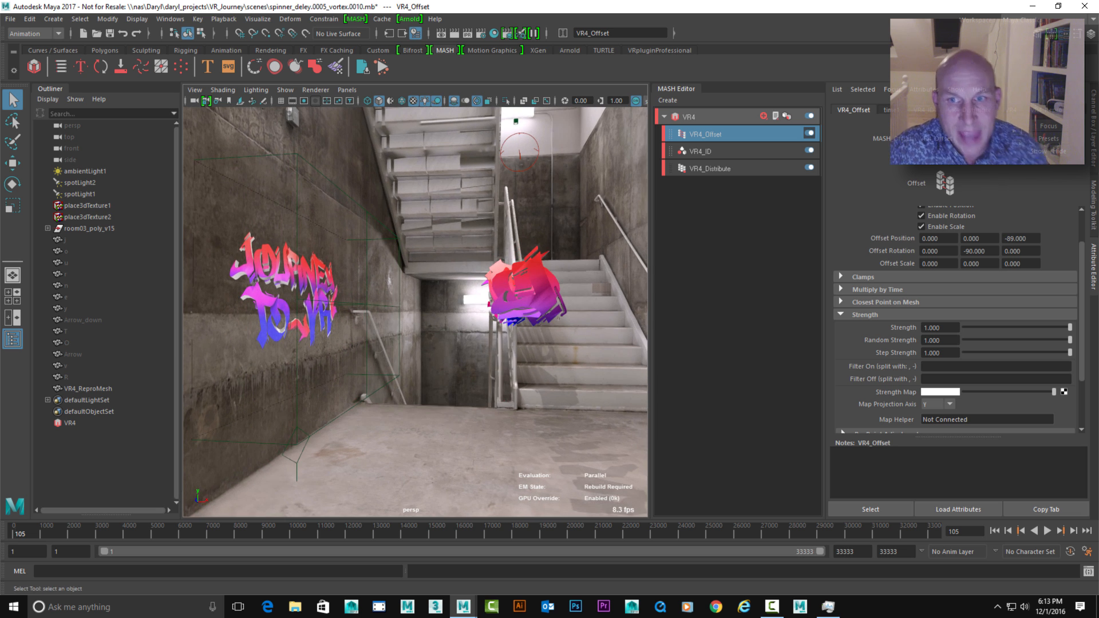
{"action": "middle_click_drag", "start_coordinate": [597, 273], "coordinate": [541, 305], "text": "alt"}
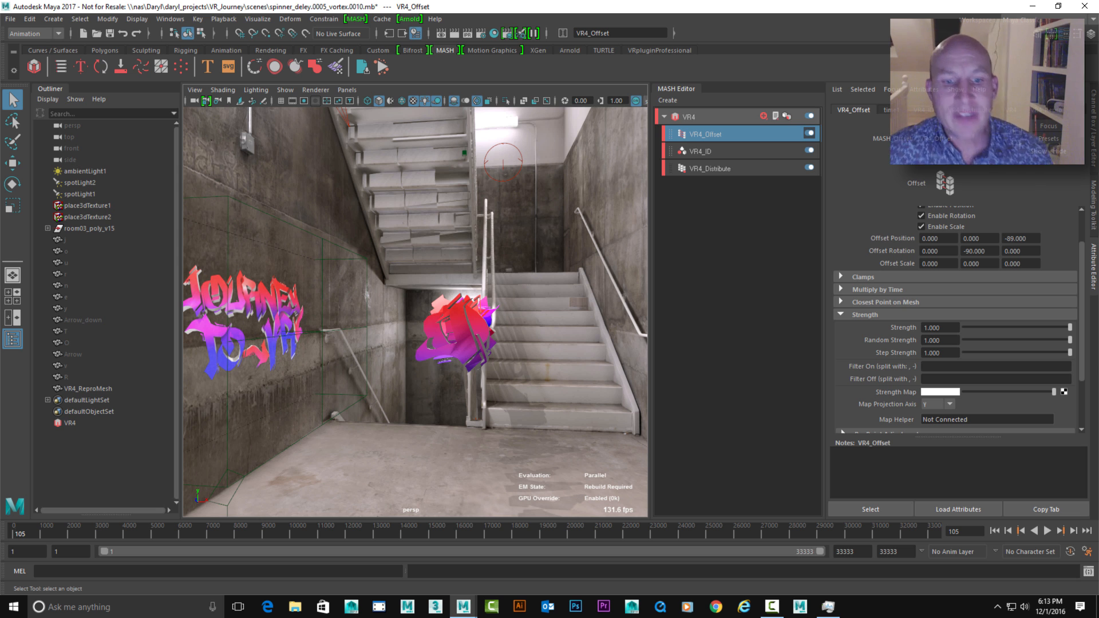
{"action": "mouse_move", "coordinate": [540, 305]}
{"action": "left_mouse_down", "text": "alt"}
{"action": "mouse_move", "coordinate": [548, 319]}
{"action": "mouse_move", "coordinate": [541, 310]}
{"action": "left_mouse_up", "text": "alt"}
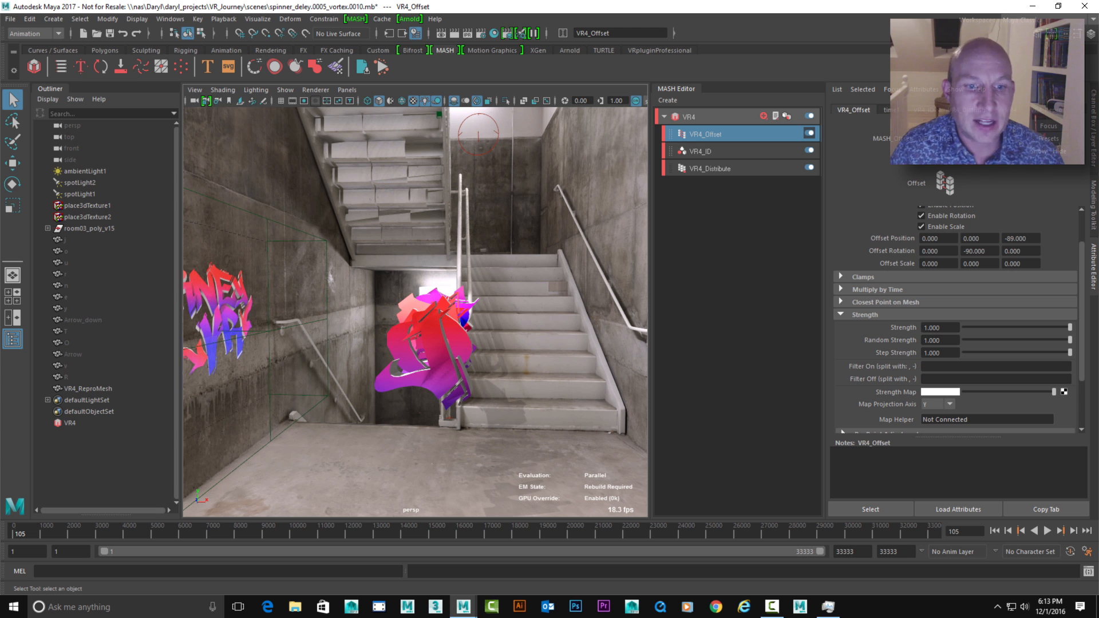
Add a second Offset node to the VR4 network
{"action": "left_click_drag", "start_coordinate": [424, 312], "coordinate": [393, 312], "text": "alt"}
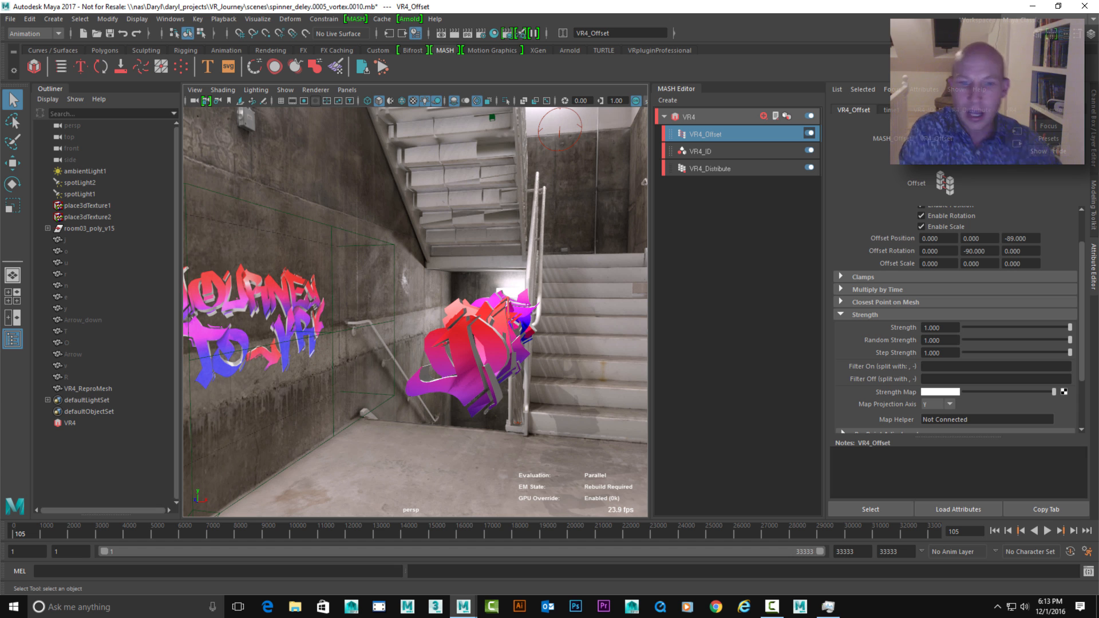
{"action": "mouse_move", "coordinate": [415, 313]}
{"action": "left_mouse_down", "text": "alt"}
{"action": "mouse_move", "coordinate": [438, 304]}
{"action": "mouse_move", "coordinate": [415, 332]}
{"action": "mouse_move", "coordinate": [425, 321]}
{"action": "left_mouse_up", "text": "alt"}
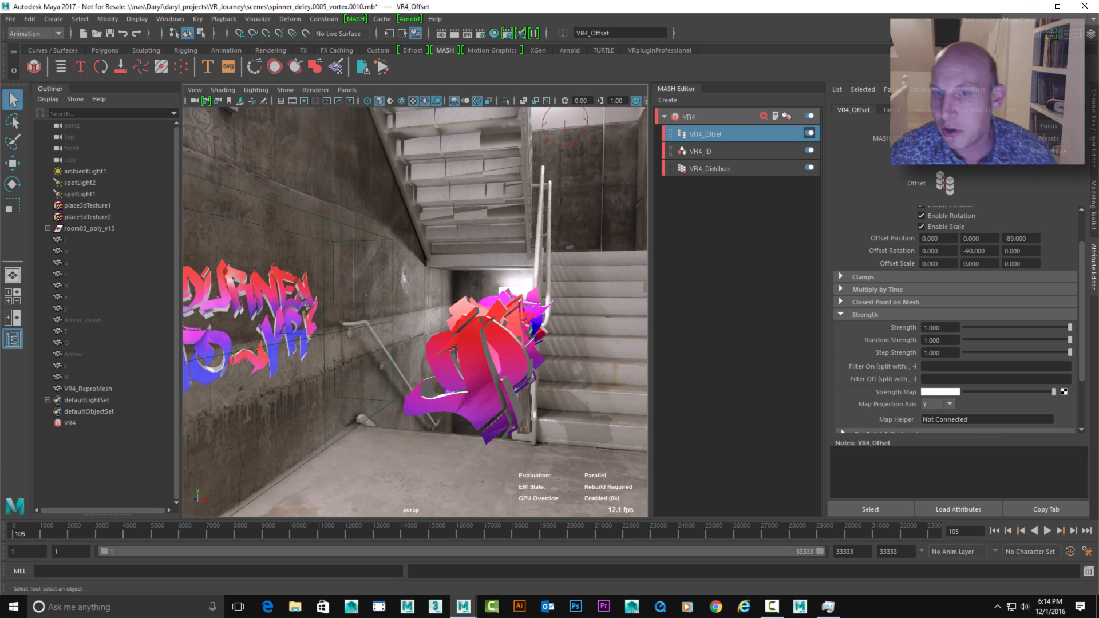
{"action": "mouse_move", "coordinate": [441, 321]}
{"action": "left_mouse_down", "text": "alt"}
{"action": "mouse_move", "coordinate": [403, 321]}
{"action": "mouse_move", "coordinate": [438, 319]}
{"action": "left_mouse_up", "text": "alt"}
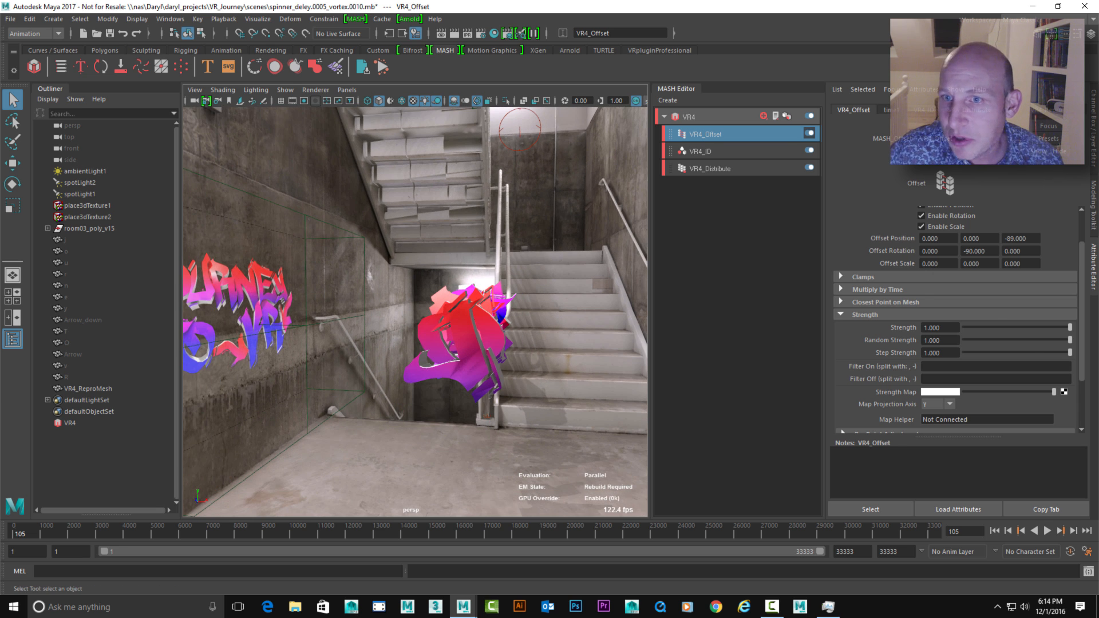
{"action": "left_click", "coordinate": [689, 117]}
{"action": "left_click", "coordinate": [923, 292]}
{"action": "left_click", "coordinate": [950, 299]}
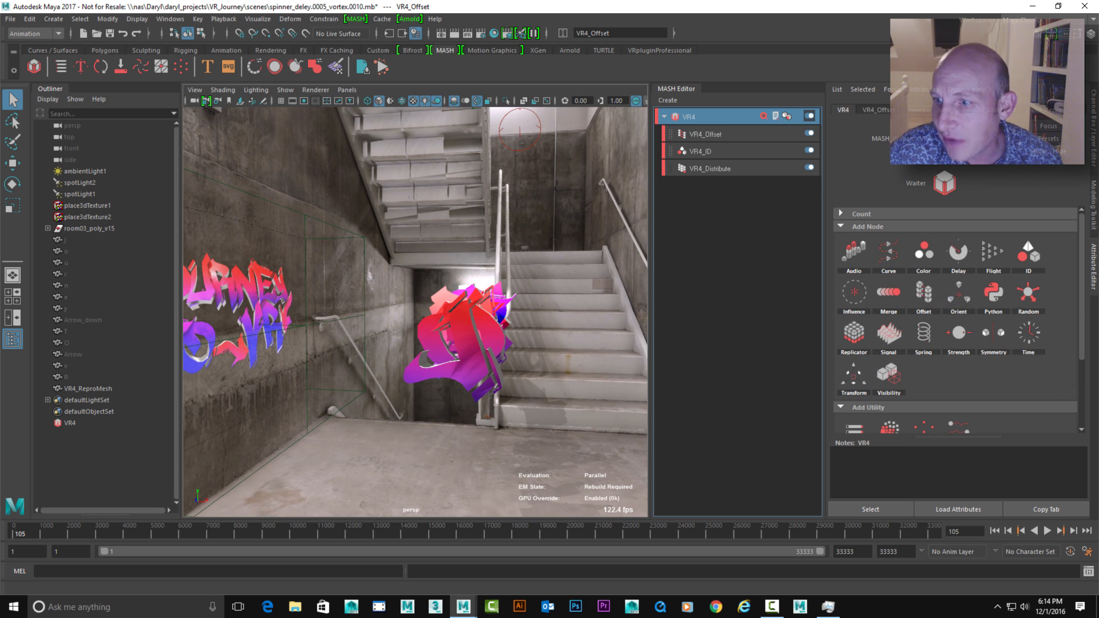
{"action": "scroll", "coordinate": [955, 320], "scroll_direction": "up", "scroll_amount": 2}
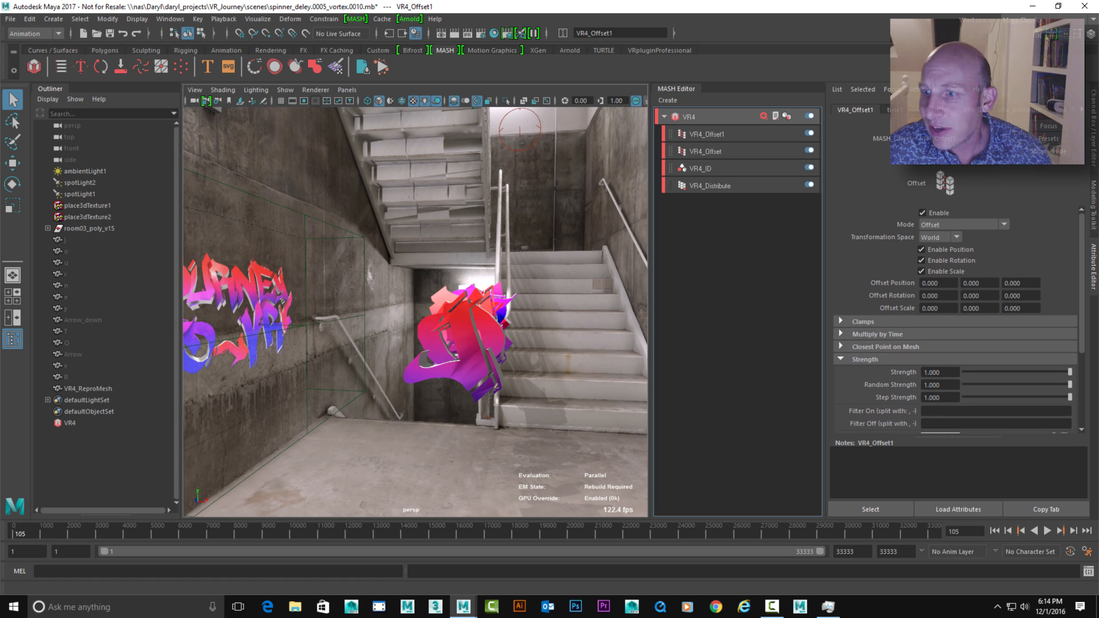
Set the new Offset node's mode to Multiply by Time and its Z offset rotation to 10
{"action": "left_click", "coordinate": [962, 224]}
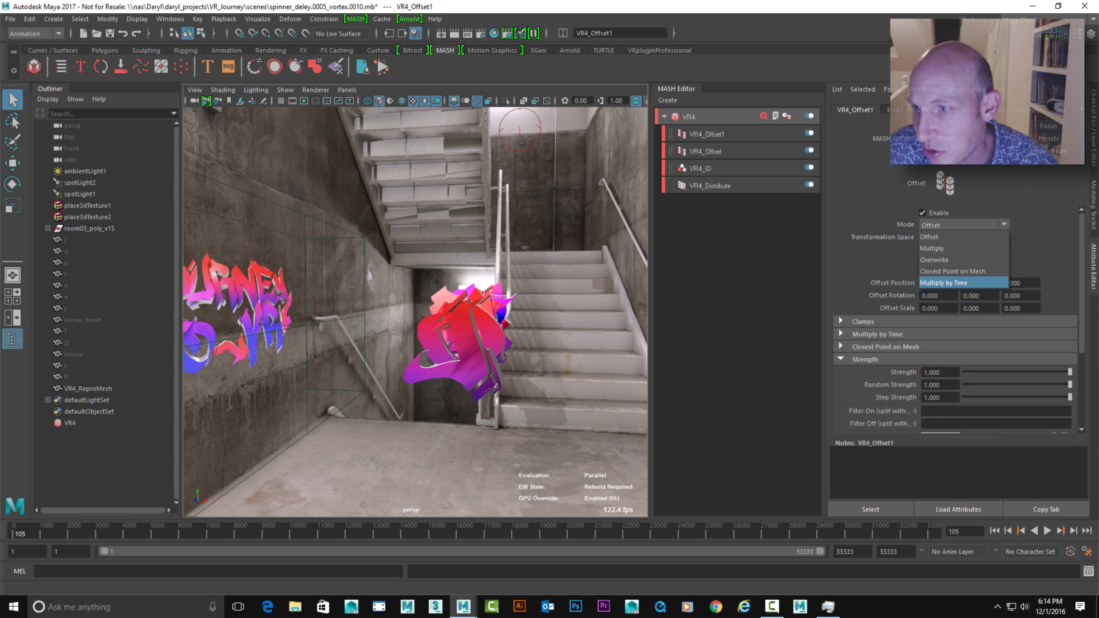
{"action": "left_click", "coordinate": [964, 282]}
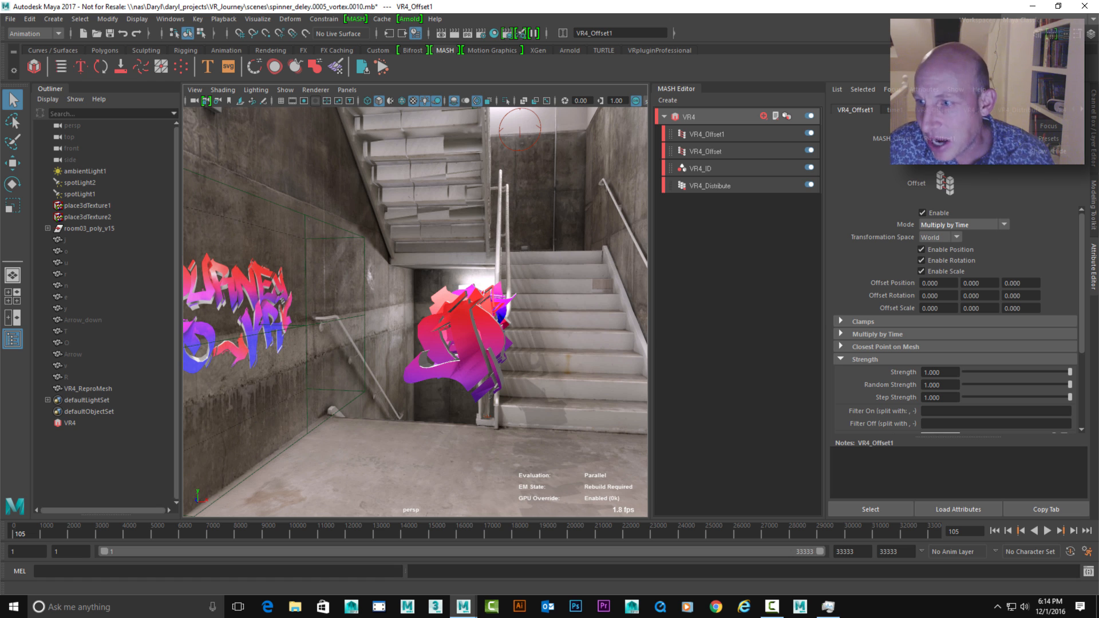
{"action": "double_click", "coordinate": [1013, 296]}
{"action": "type", "text": "10"}
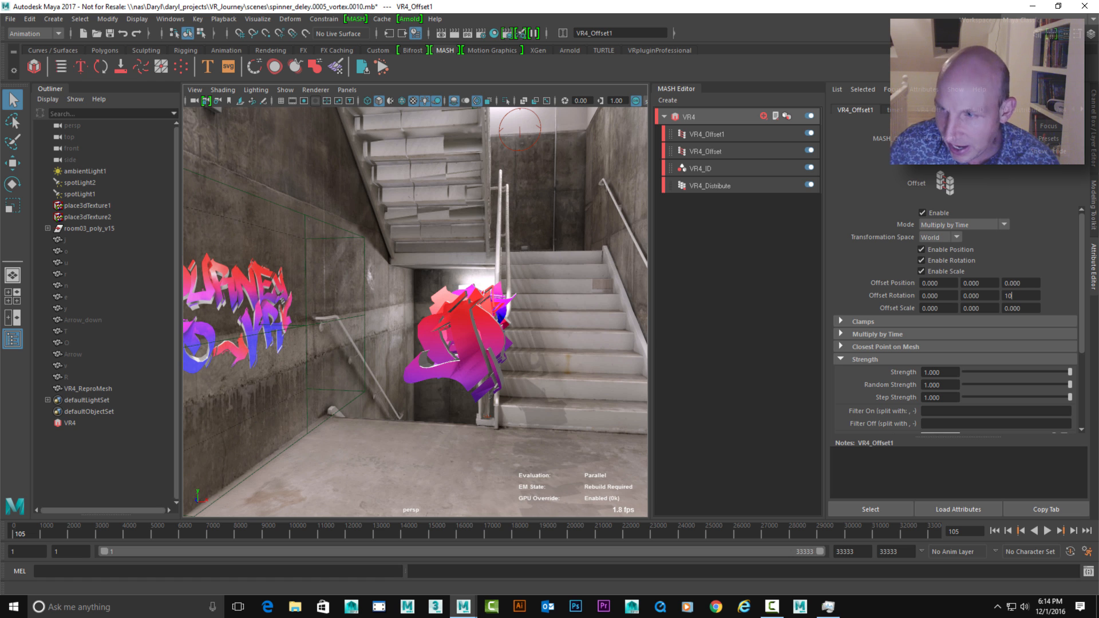
{"action": "key", "text": "Return"}
Play the animation, view the rotating letters from different angles, and stop playback
{"action": "left_click_drag", "start_coordinate": [435, 338], "coordinate": [453, 309], "text": "alt"}
{"action": "key", "text": "alt+v"}
{"action": "right_click_drag", "start_coordinate": [453, 310], "coordinate": [443, 309], "text": "alt"}
{"action": "left_click_drag", "start_coordinate": [443, 309], "coordinate": [449, 285], "text": "alt"}
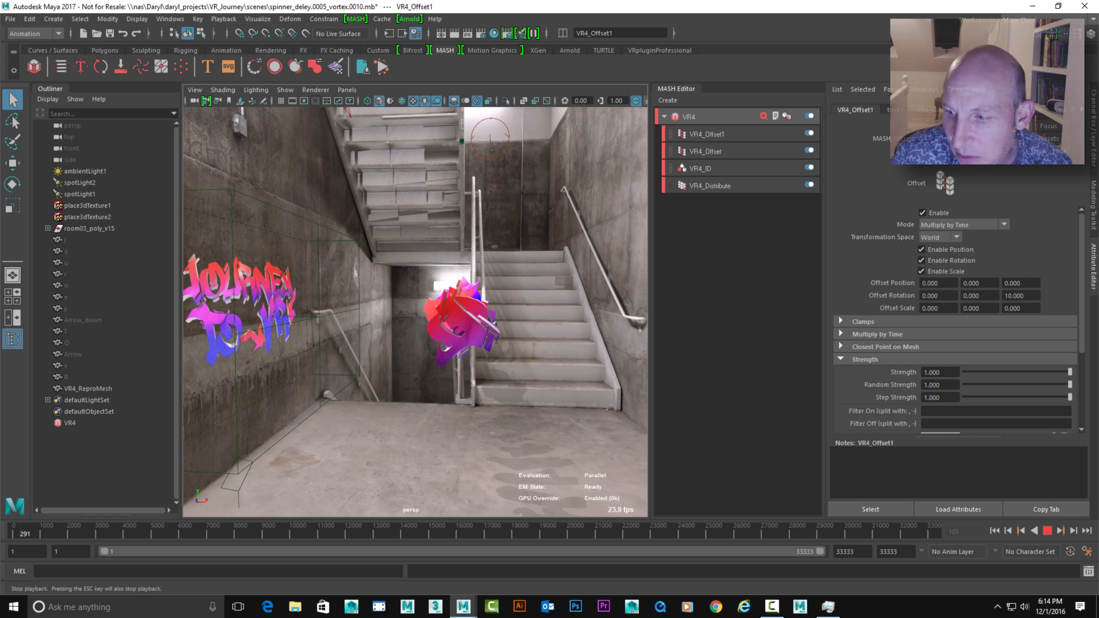
{"action": "left_click", "coordinate": [1048, 531]}
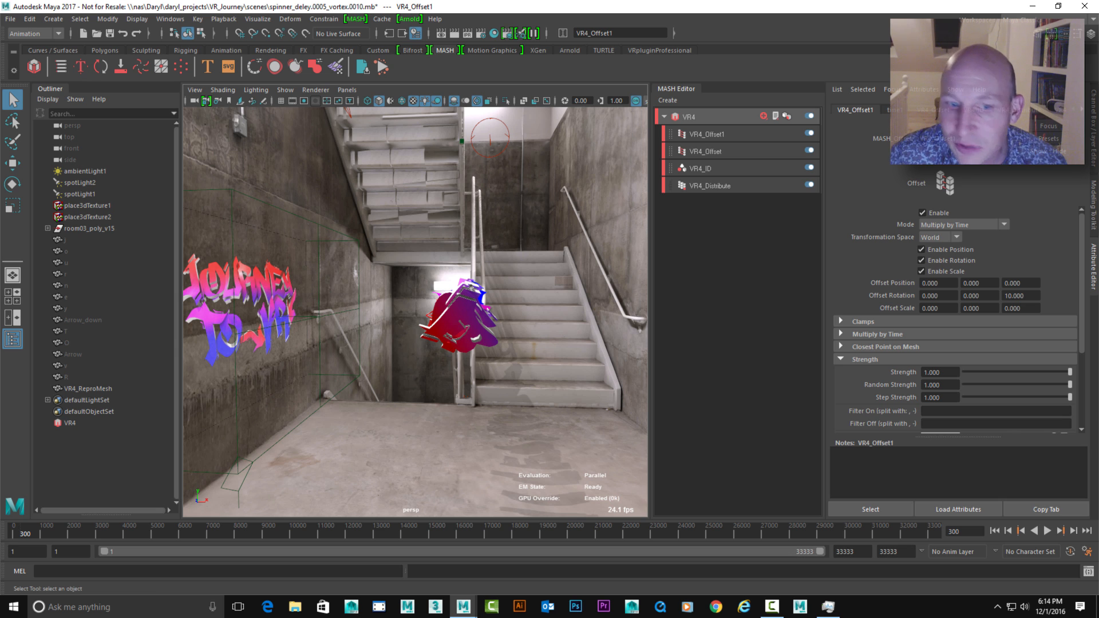
Rename the rotating Offset node VR4_Spinner
{"action": "double_click", "coordinate": [707, 134]}
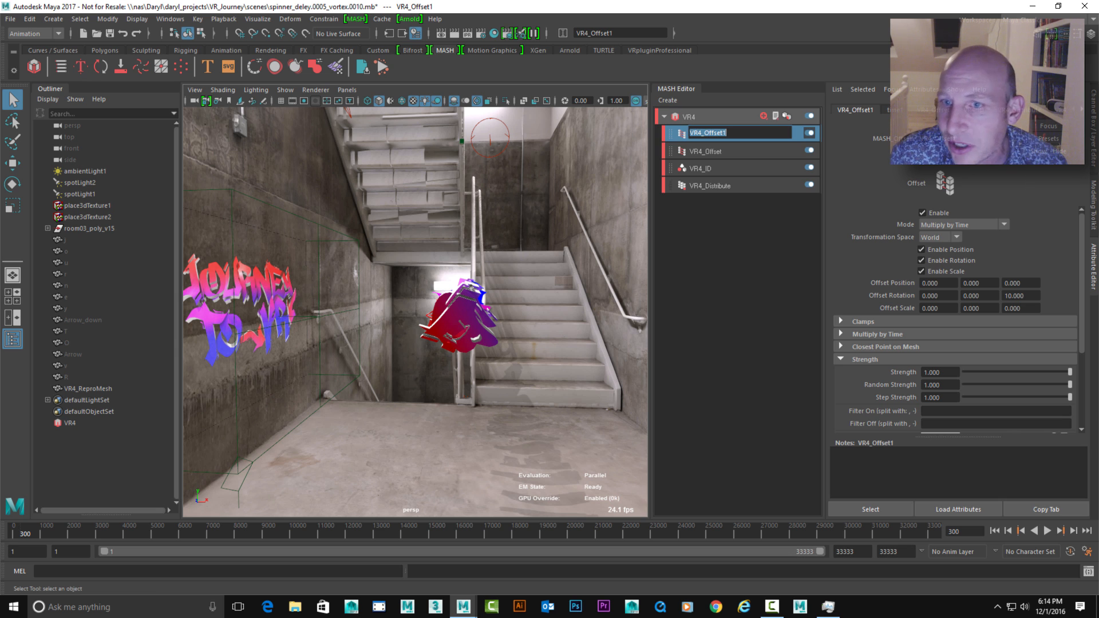
{"action": "key", "text": "Return"}
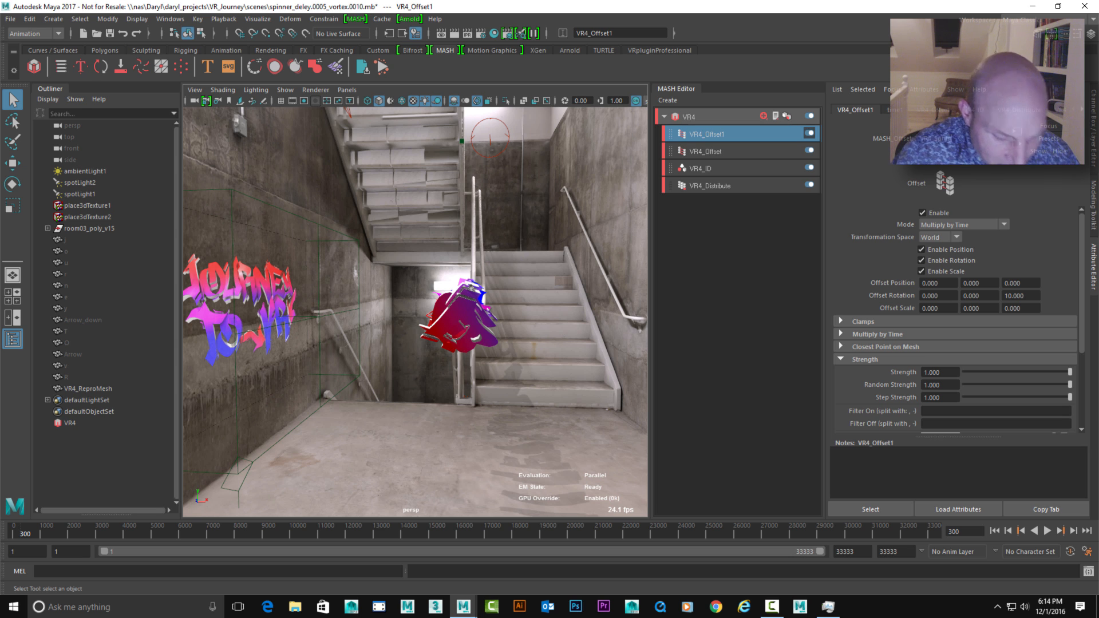
{"action": "key", "text": "Return"}
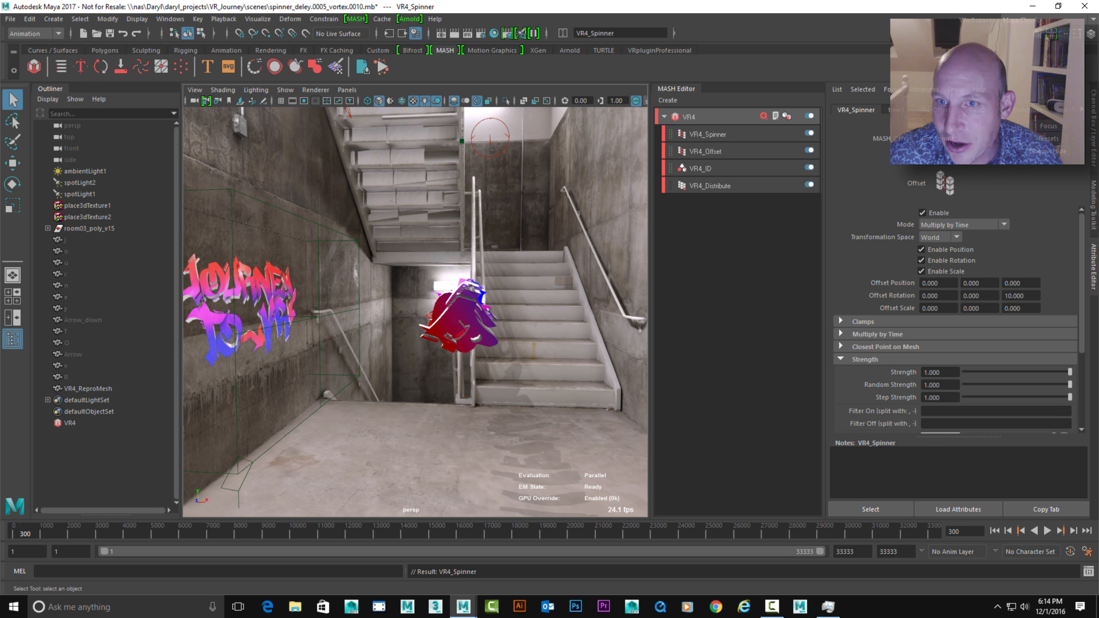
Add another Offset node to the VR4 network and set its Y offset position to 43
{"action": "left_click", "coordinate": [690, 117]}
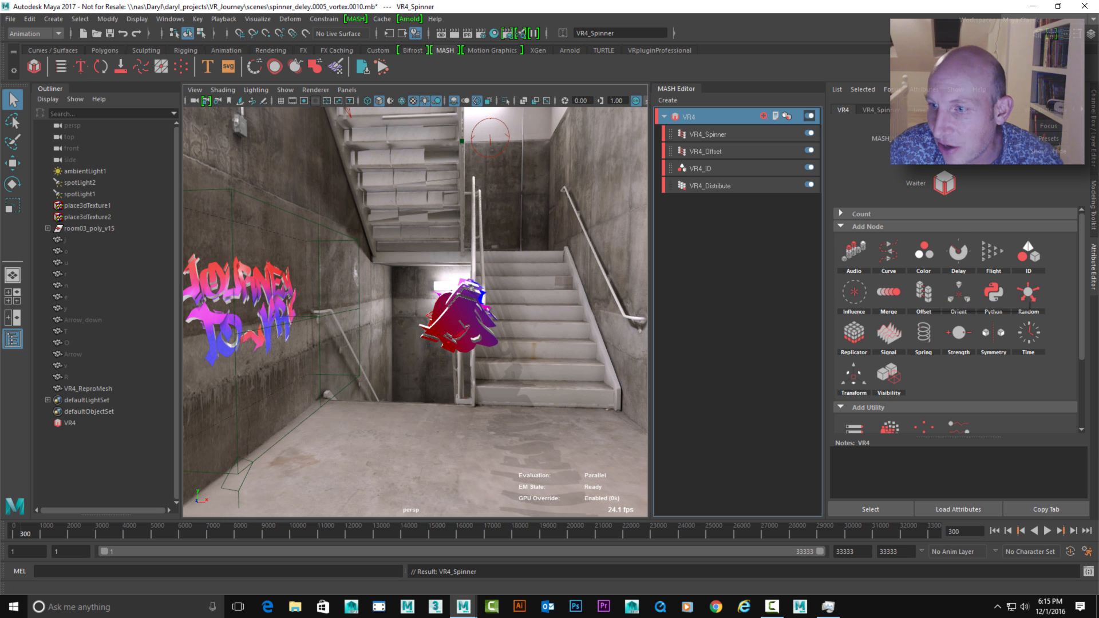
{"action": "left_click", "coordinate": [924, 292]}
{"action": "middle_click_drag", "start_coordinate": [979, 283], "coordinate": [1004, 284], "text": "ctrl"}
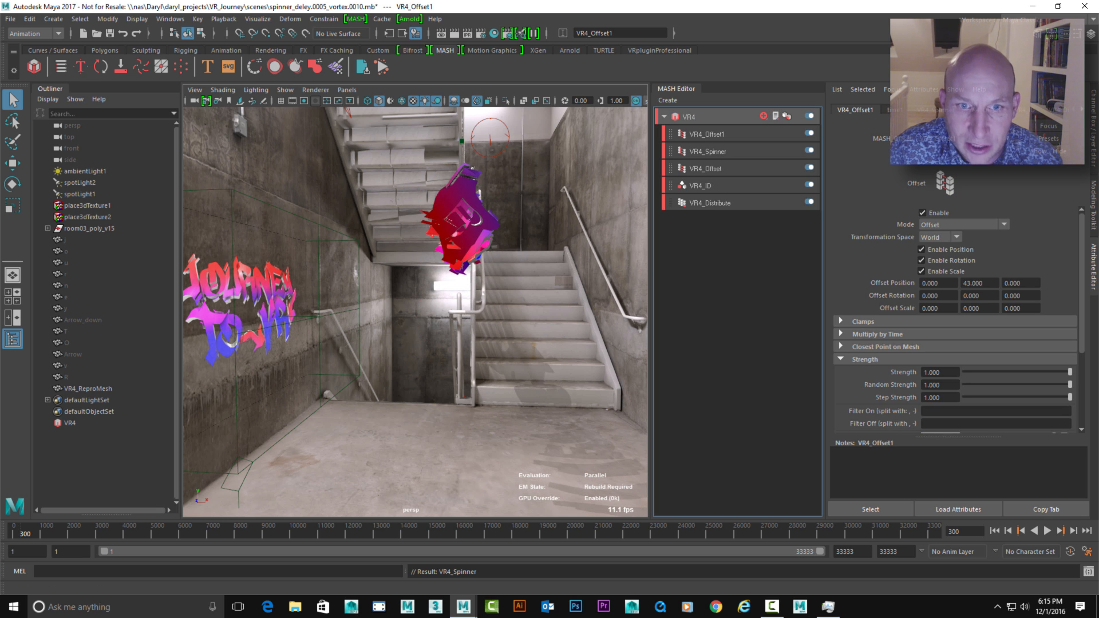
Play the animation from the first frame to check how the raised letters spin, and stop it
{"action": "left_click_drag", "start_coordinate": [504, 275], "coordinate": [507, 322], "text": "alt"}
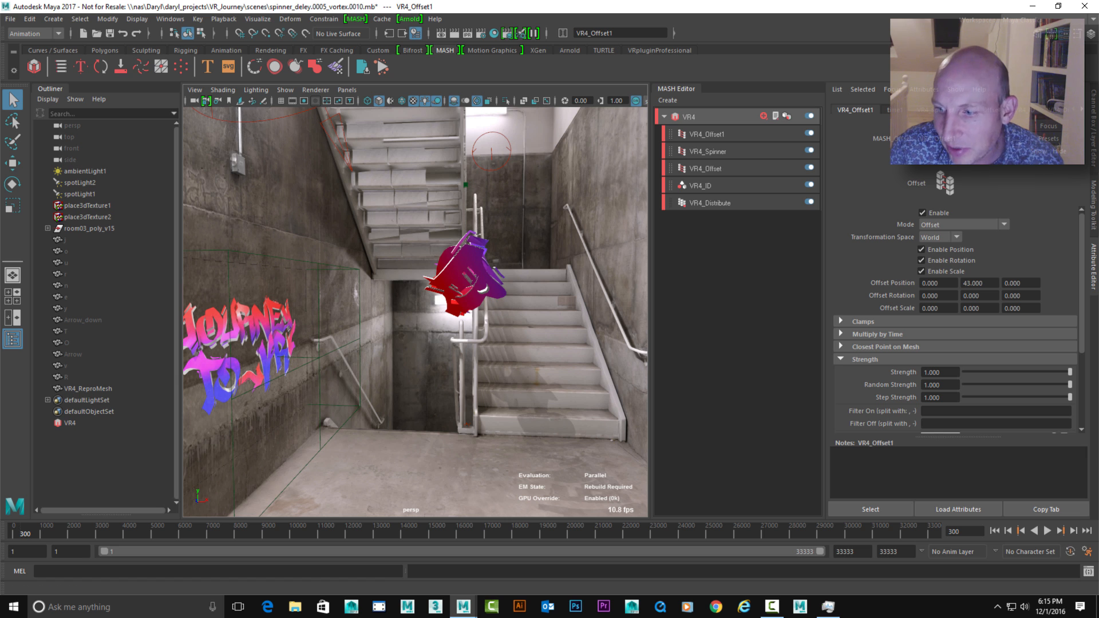
{"action": "left_click", "coordinate": [995, 531]}
{"action": "left_click", "coordinate": [1047, 531]}
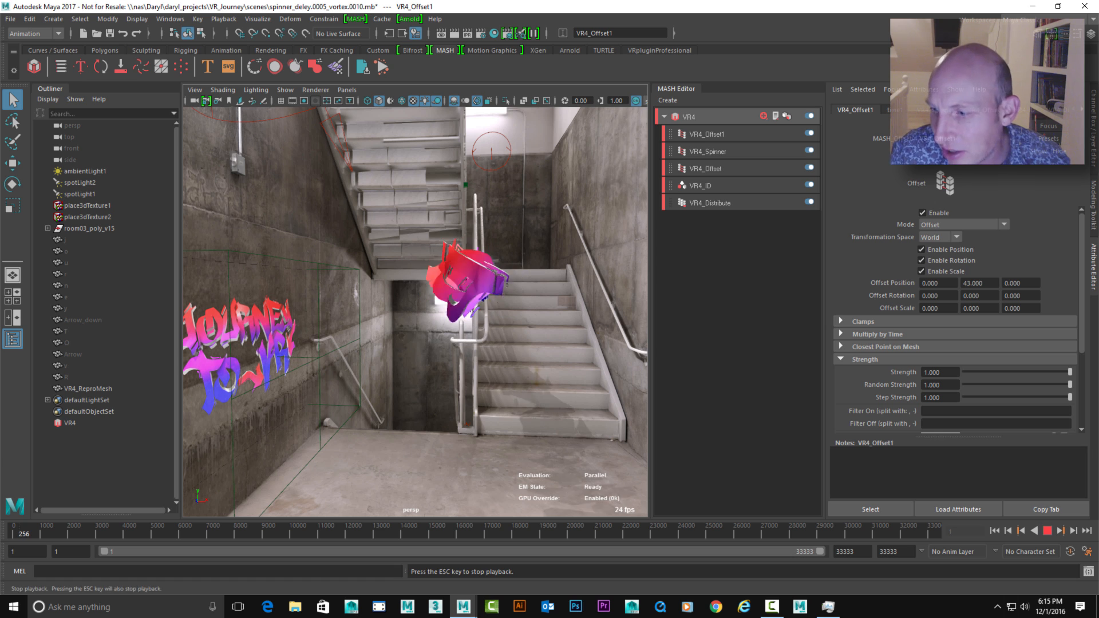
{"action": "key", "text": "Escape"}
Rename the newest Offset node VR4_Spinner_Size
{"action": "left_click", "coordinate": [707, 134]}
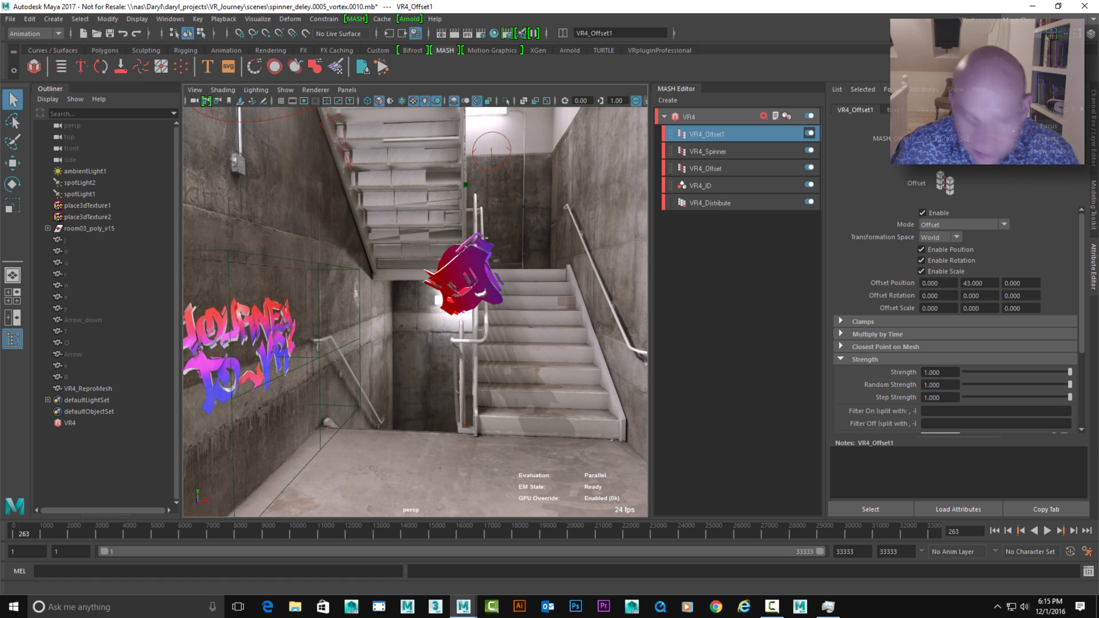
{"action": "type", "text": "e"}
{"action": "key", "text": "Return"}
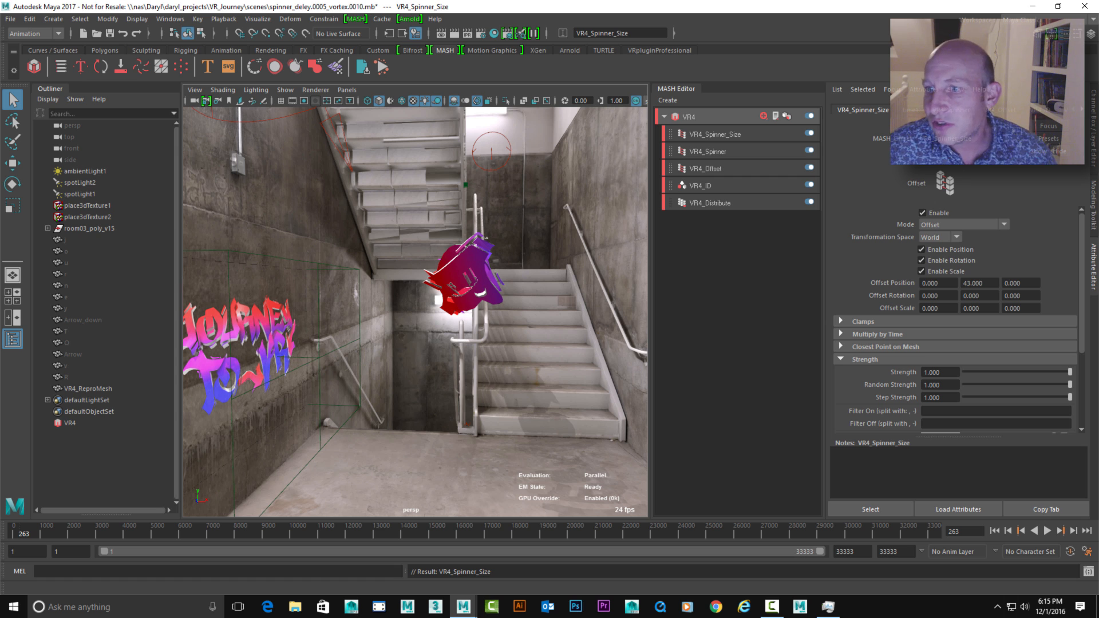
Set VR4_Spinner_Size to Local transformation space and its Y offset position to 64 during playback, and return to the first frame
{"action": "left_click", "coordinate": [941, 237]}
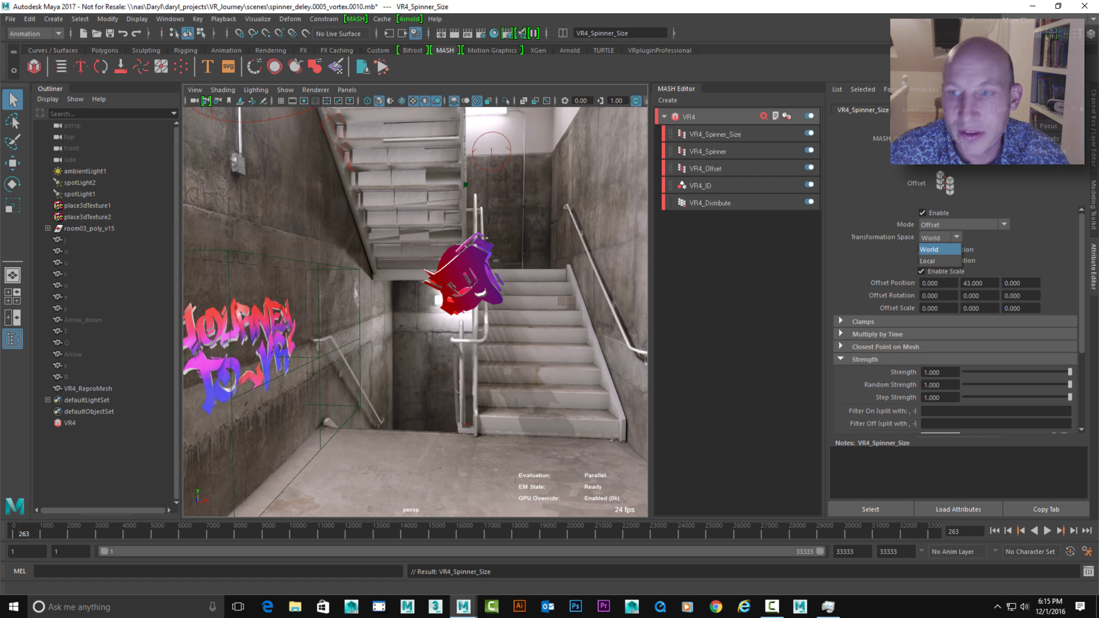
{"action": "left_click", "coordinate": [928, 261]}
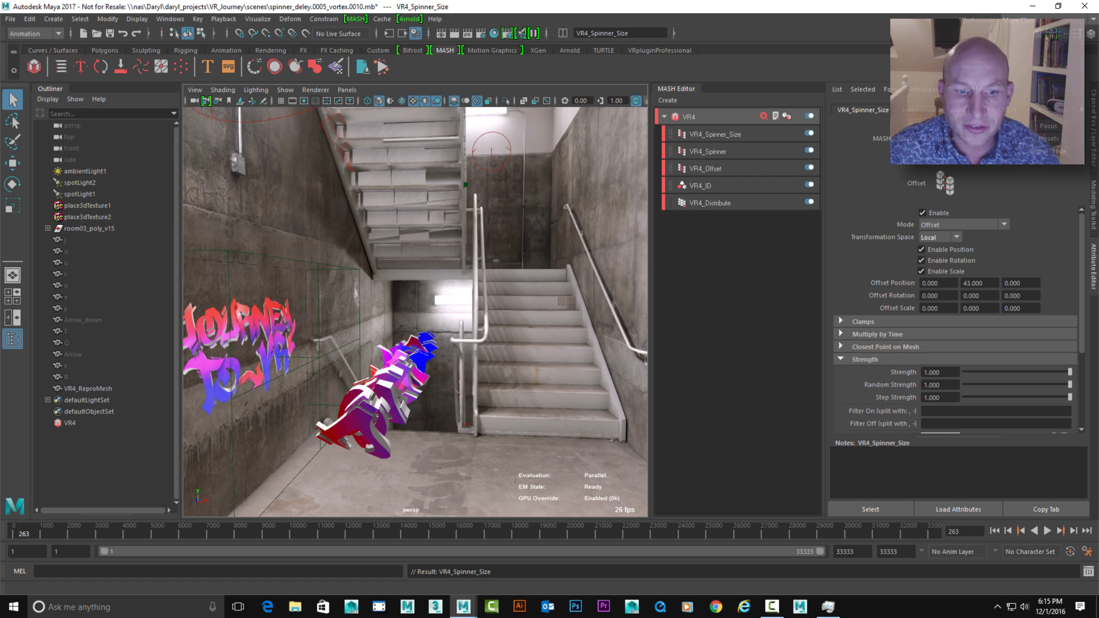
{"action": "left_click", "coordinate": [995, 530]}
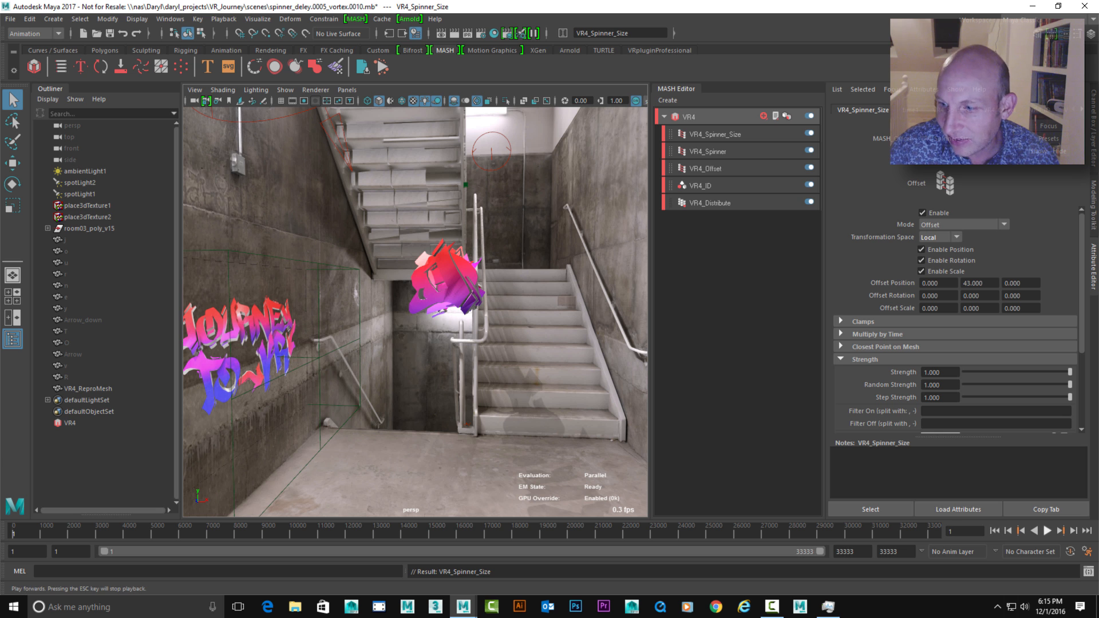
{"action": "left_click", "coordinate": [1047, 531]}
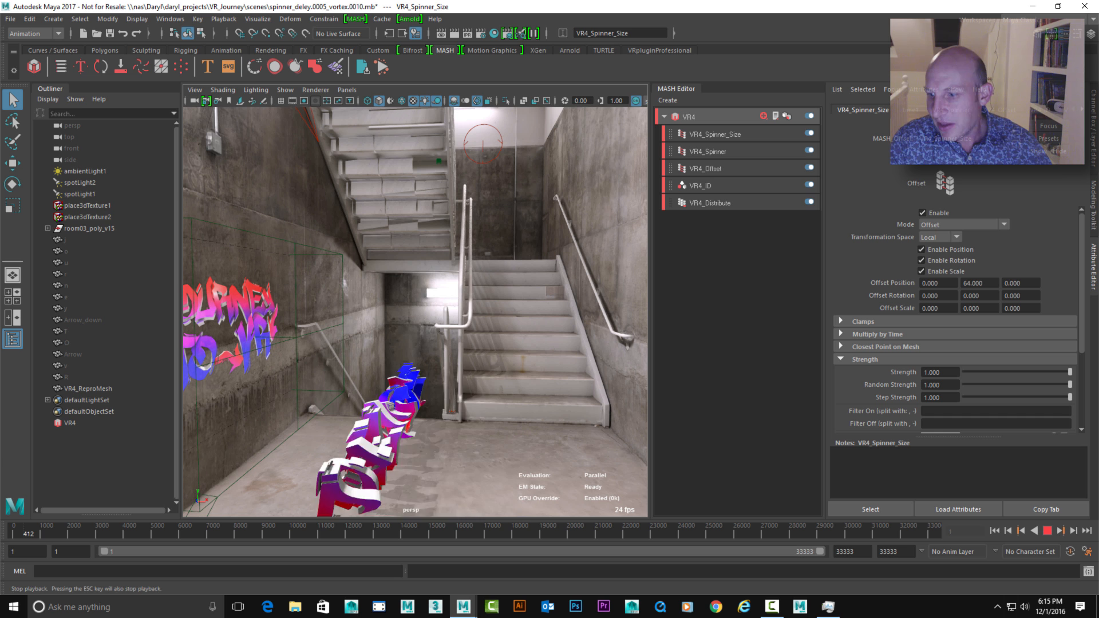
{"action": "left_click", "coordinate": [1047, 531]}
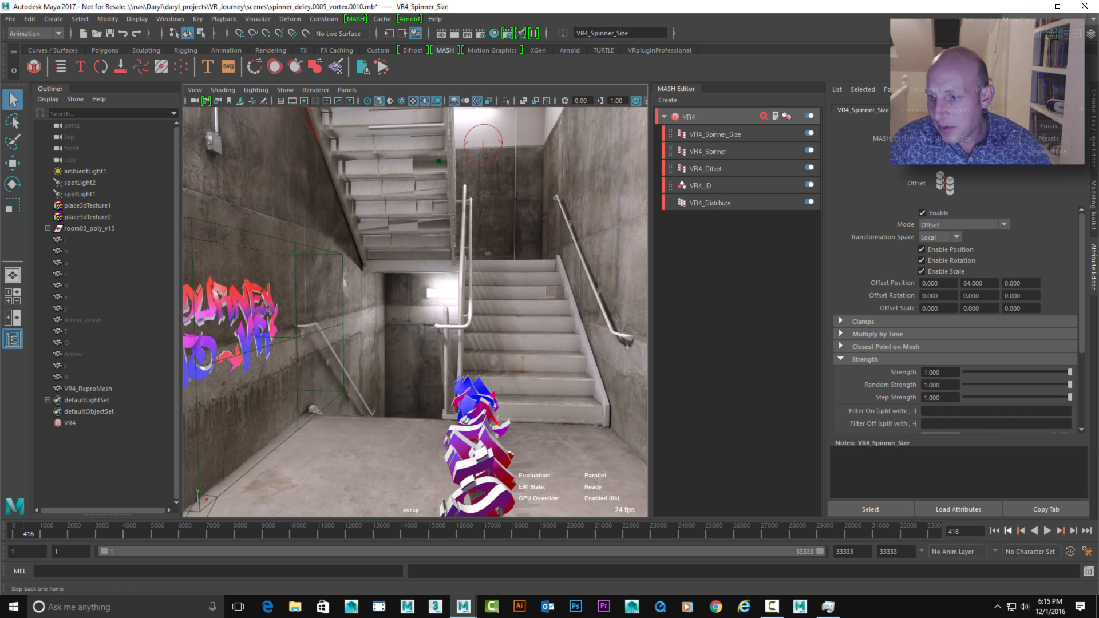
{"action": "left_click", "coordinate": [995, 530]}
Add a Delay node to the VR4 network and set its Time Step Average to -1
{"action": "left_click_drag", "start_coordinate": [424, 310], "coordinate": [469, 344], "text": "alt"}
{"action": "right_click_drag", "start_coordinate": [469, 344], "coordinate": [495, 343], "text": "alt"}
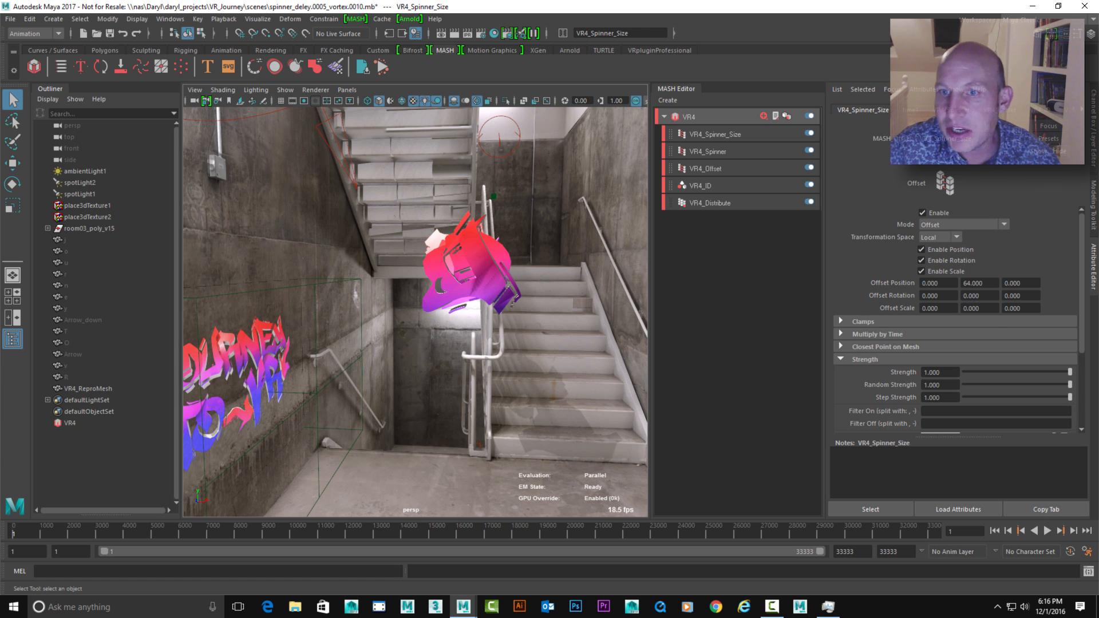
{"action": "left_click", "coordinate": [690, 117]}
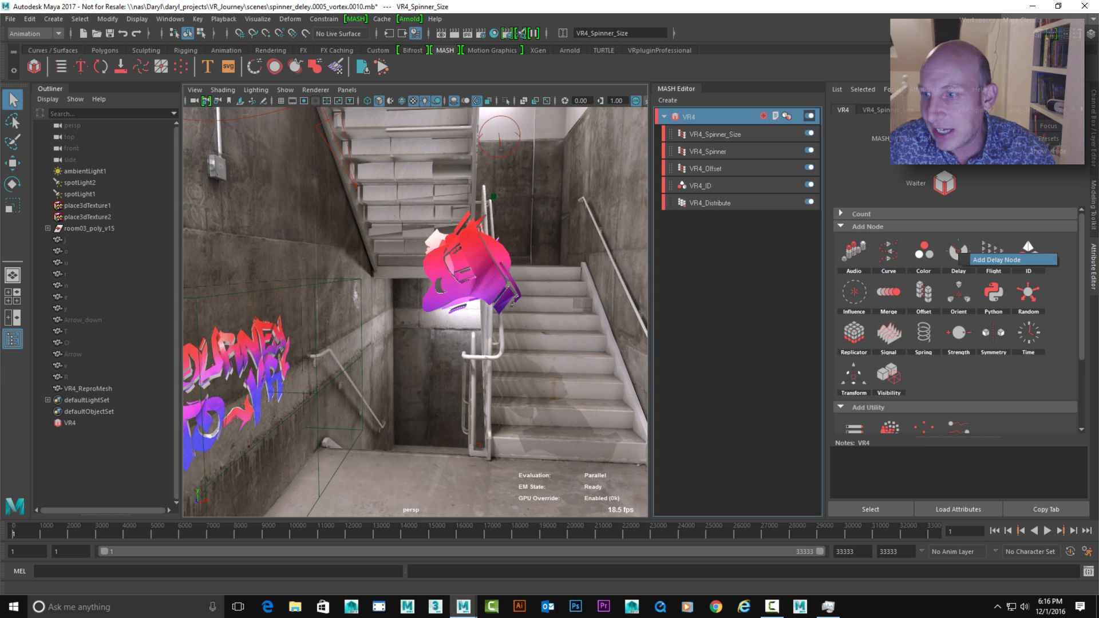
{"action": "left_click", "coordinate": [958, 252]}
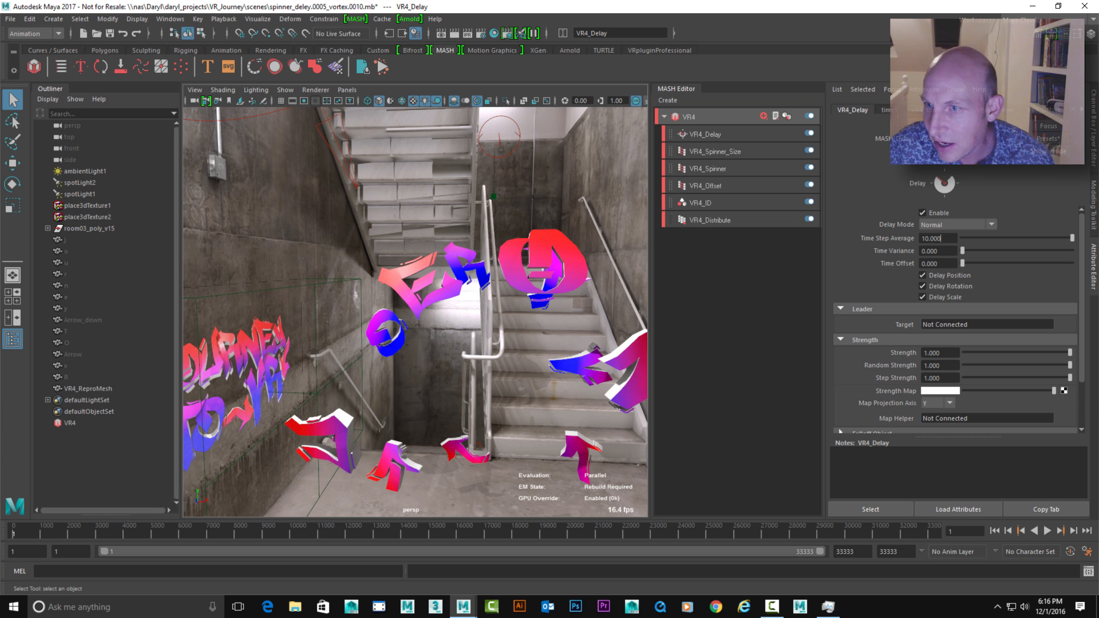
{"action": "double_click", "coordinate": [932, 238]}
{"action": "type", "text": "-1"}
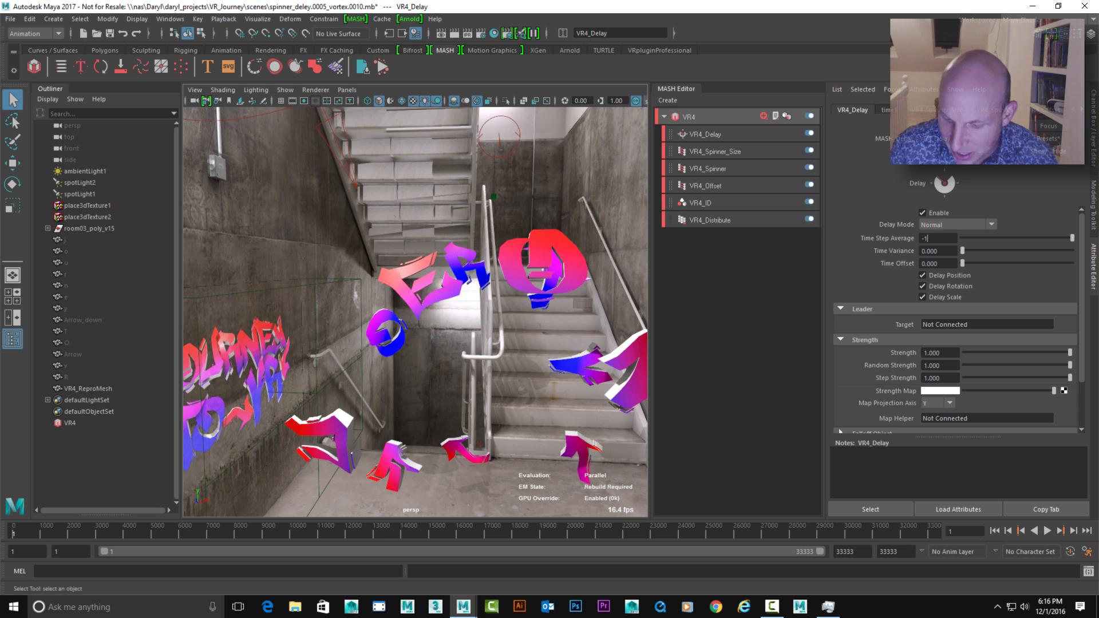
{"action": "key", "text": "Return"}
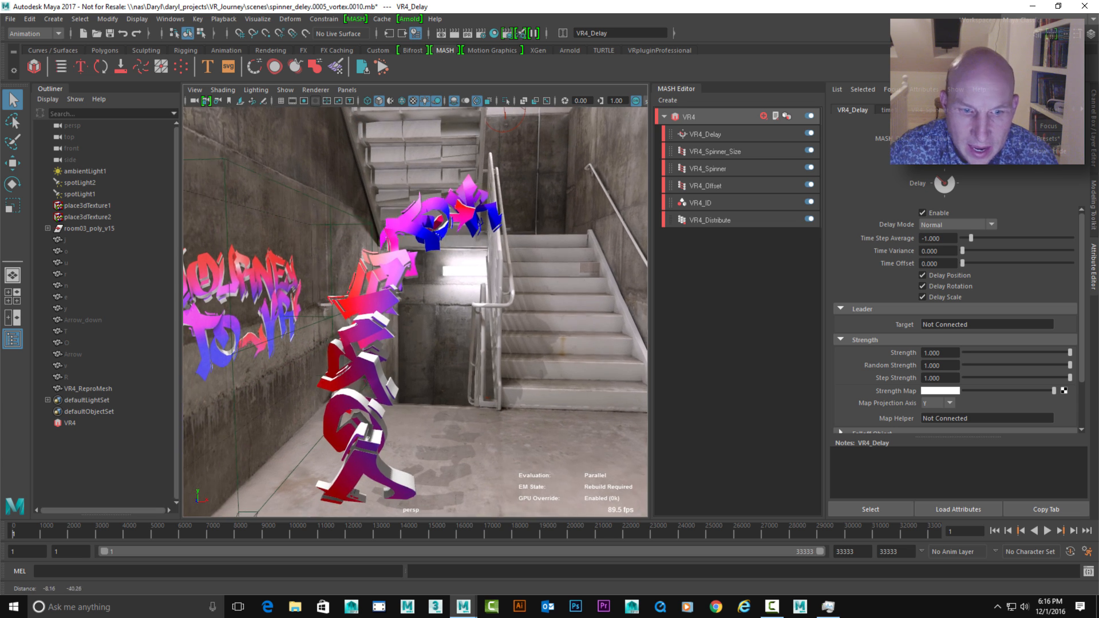
Start playback and adjust the Delay node's Time Step Average to about -3.44 to spread the letters around the circle
{"action": "key", "text": "alt+v"}
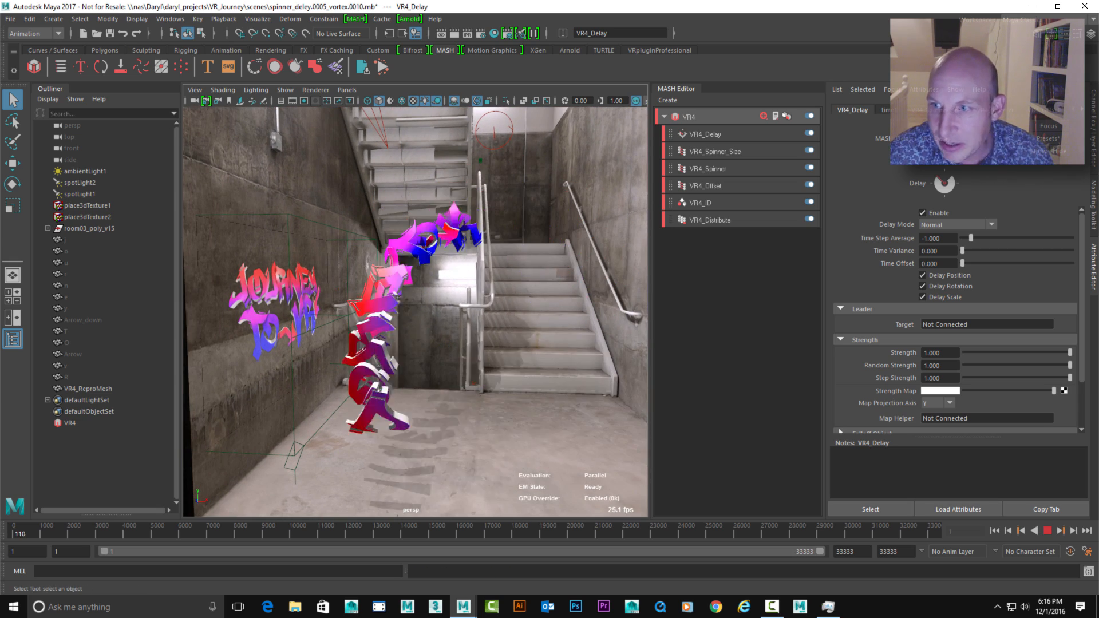
{"action": "left_click_drag", "start_coordinate": [971, 238], "coordinate": [966, 238]}
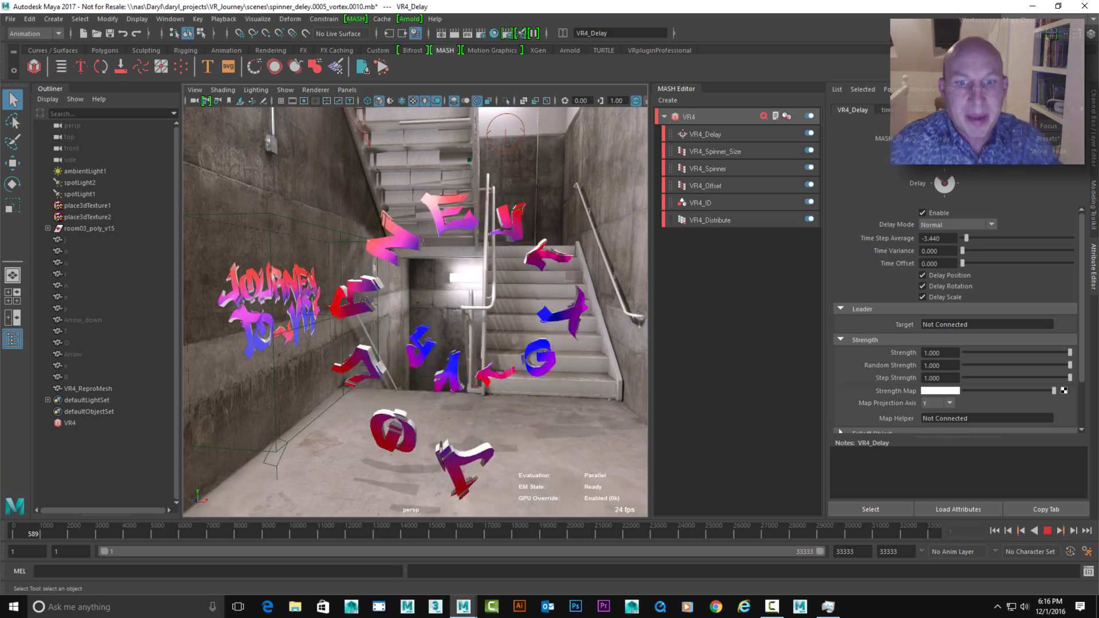
Set the Distribute node's Number of Points to 26
{"action": "left_click", "coordinate": [710, 220]}
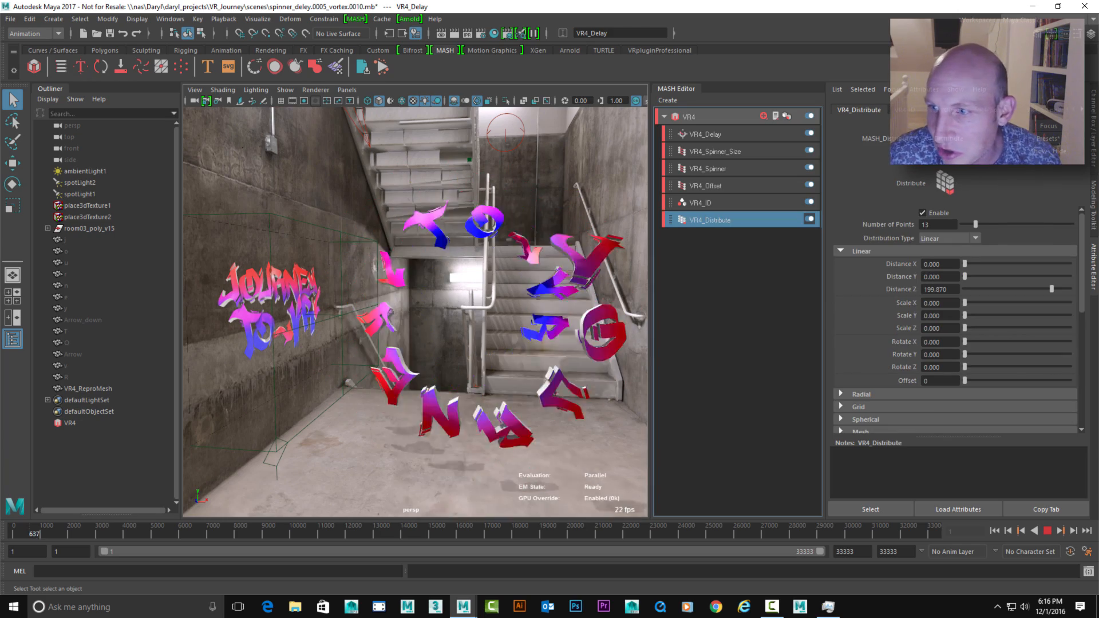
{"action": "double_click", "coordinate": [926, 224]}
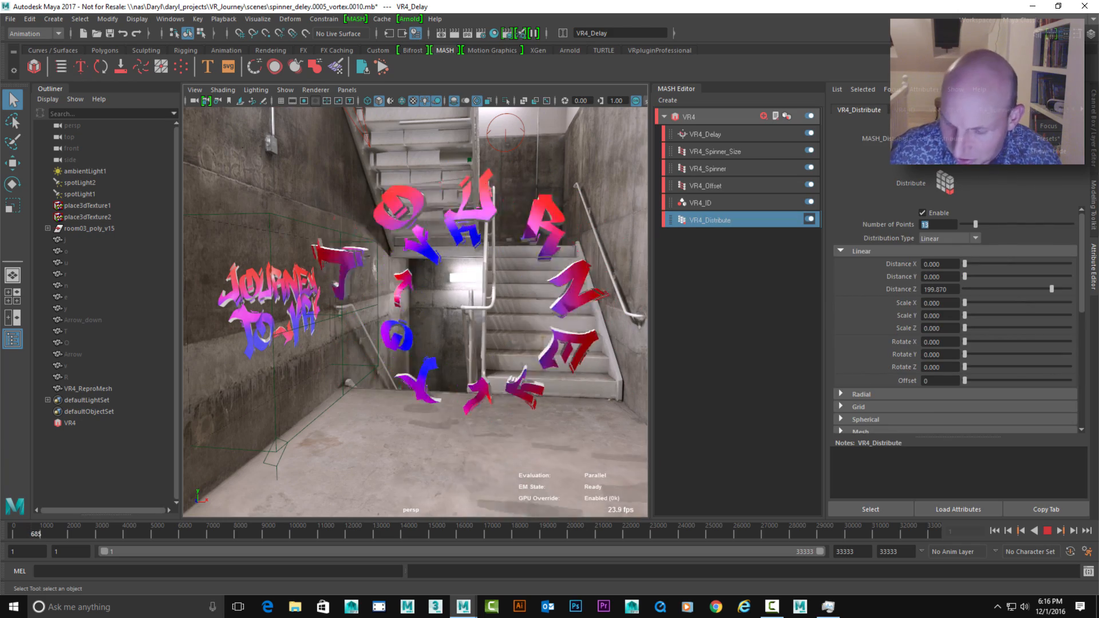
{"action": "type", "text": "26"}
{"action": "key", "text": "Return"}
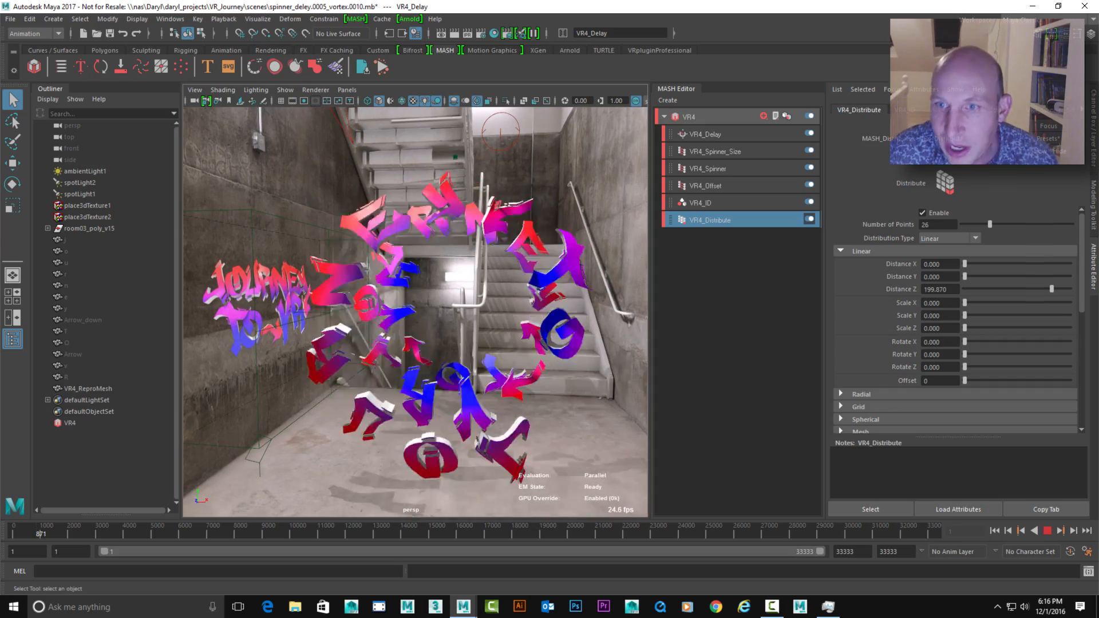
Try stronger negative Time Step Average values on the VR4 Delay node during playback, down to about -8.97, and stop playback
{"action": "left_click", "coordinate": [705, 134]}
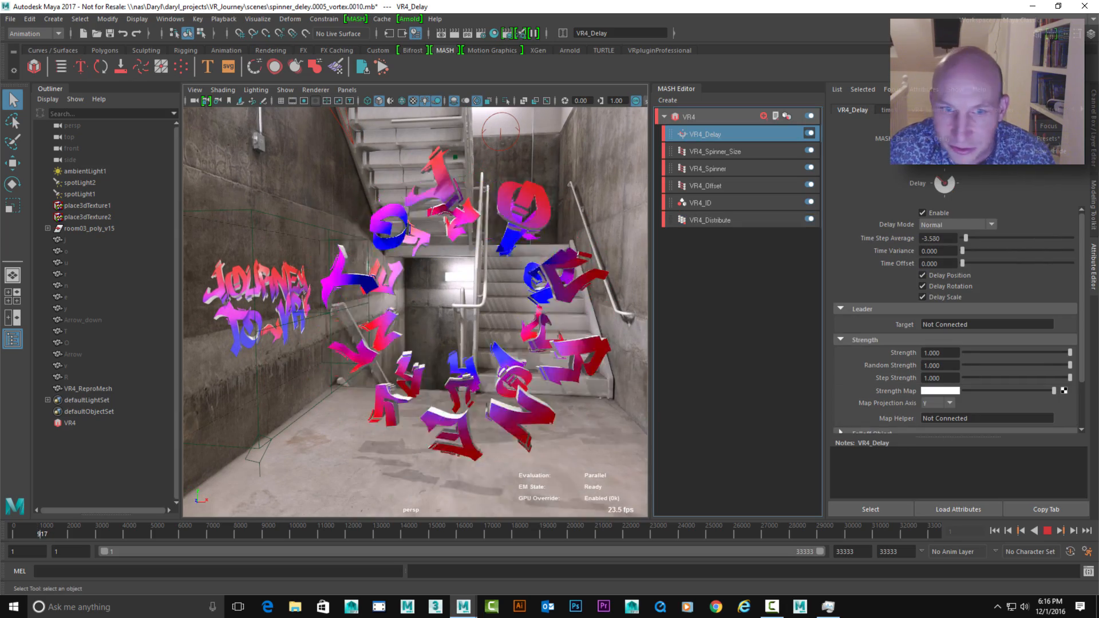
{"action": "mouse_move", "coordinate": [966, 238]}
{"action": "left_mouse_down"}
{"action": "mouse_move", "coordinate": [987, 238]}
{"action": "mouse_move", "coordinate": [966, 239]}
{"action": "left_mouse_up"}
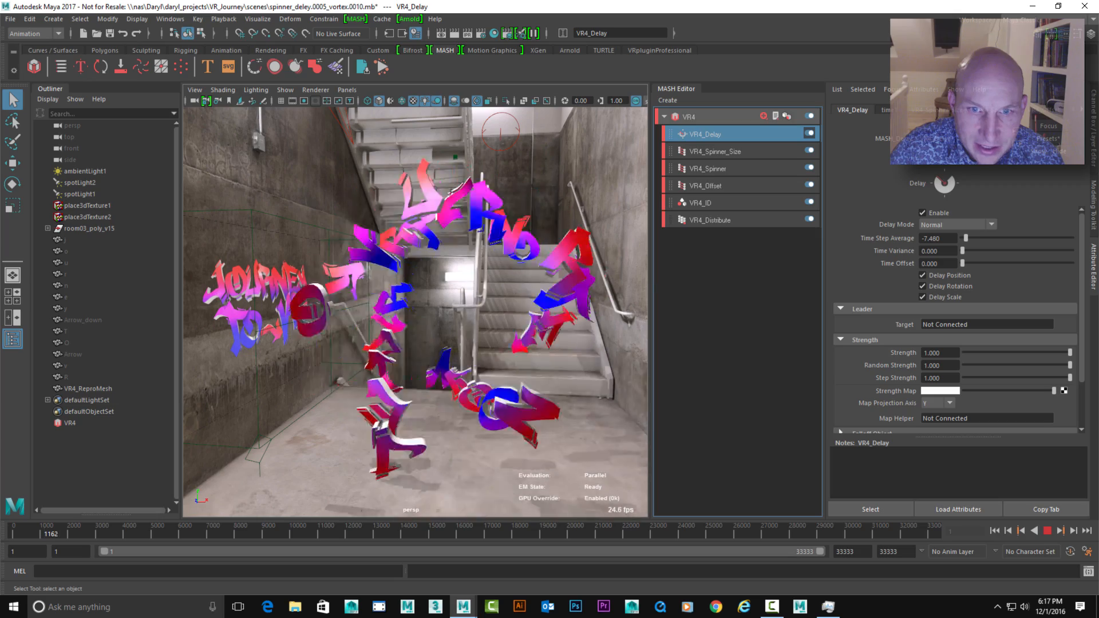
{"action": "left_click_drag", "start_coordinate": [967, 238], "coordinate": [960, 239]}
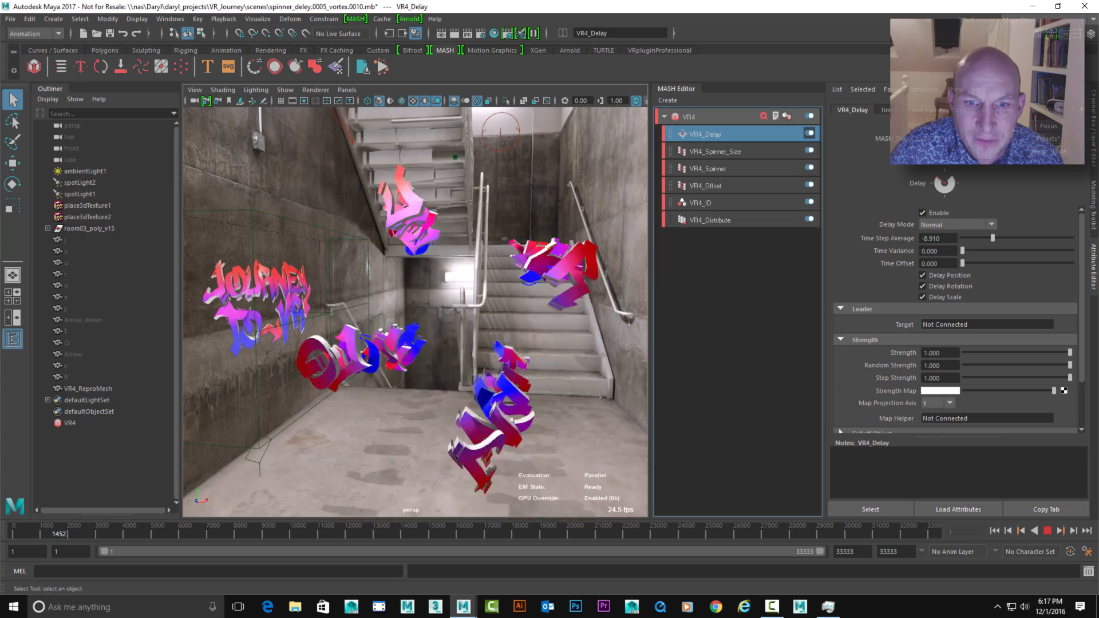
{"action": "left_click_drag", "start_coordinate": [992, 238], "coordinate": [992, 238]}
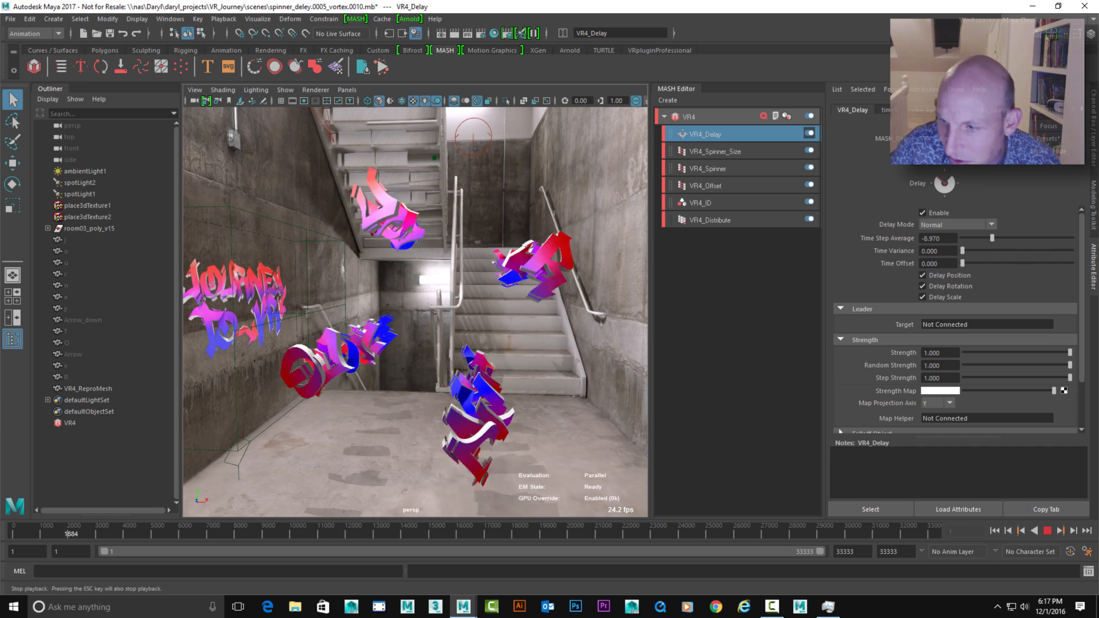
{"action": "left_click", "coordinate": [1048, 531]}
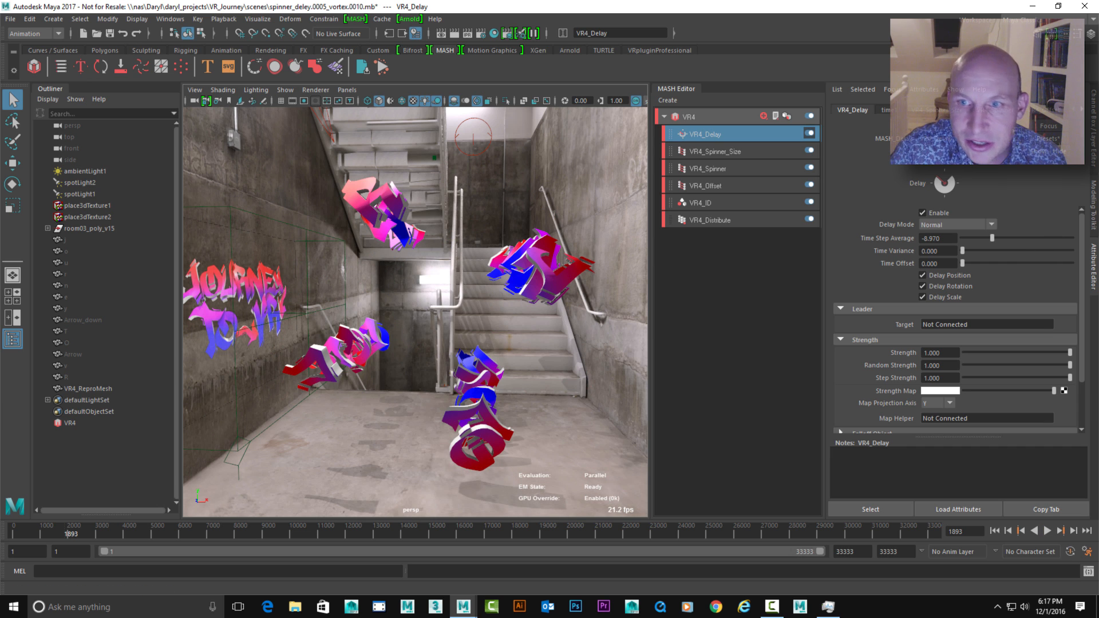
Set the Delay node's Time Step Average to -1 and play the animation from the first frame
{"action": "double_click", "coordinate": [931, 239]}
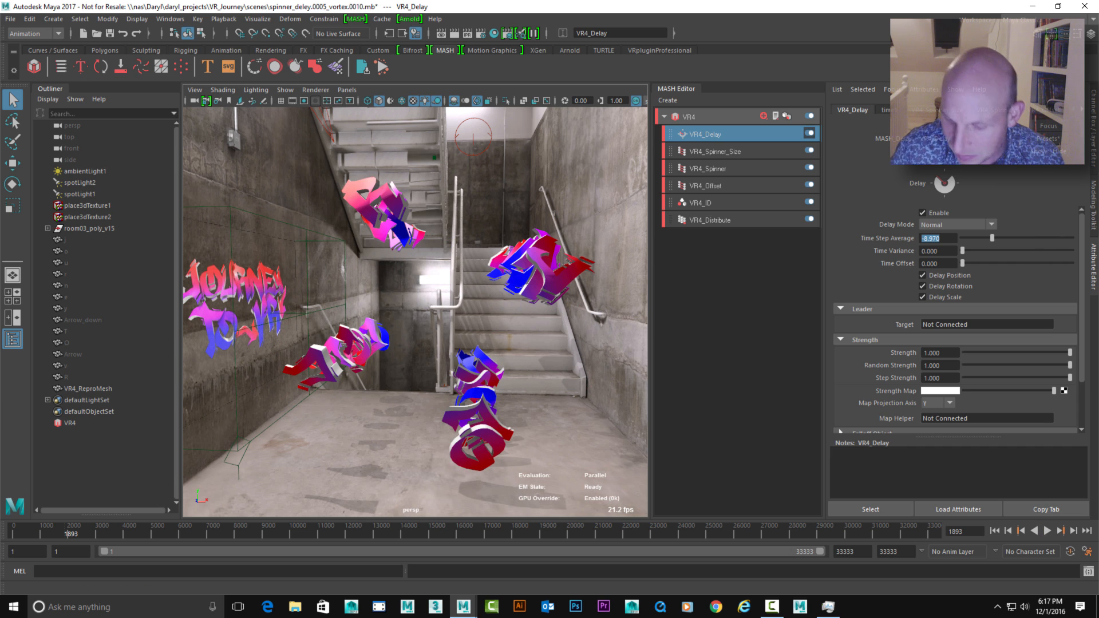
{"action": "type", "text": "-1"}
{"action": "key", "text": "Return"}
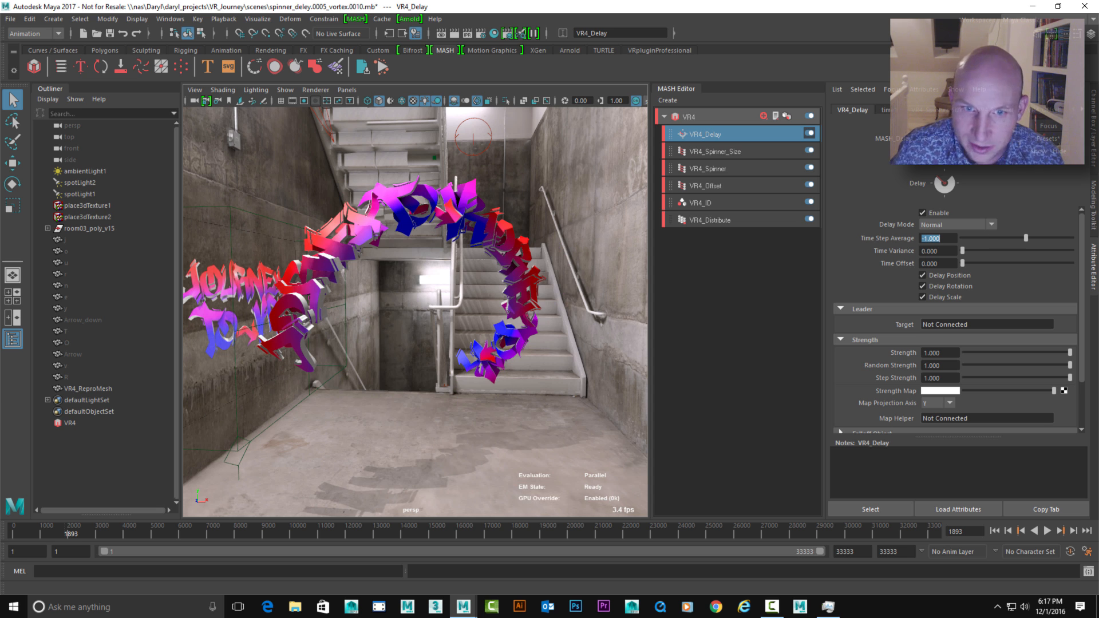
{"action": "left_click", "coordinate": [995, 531]}
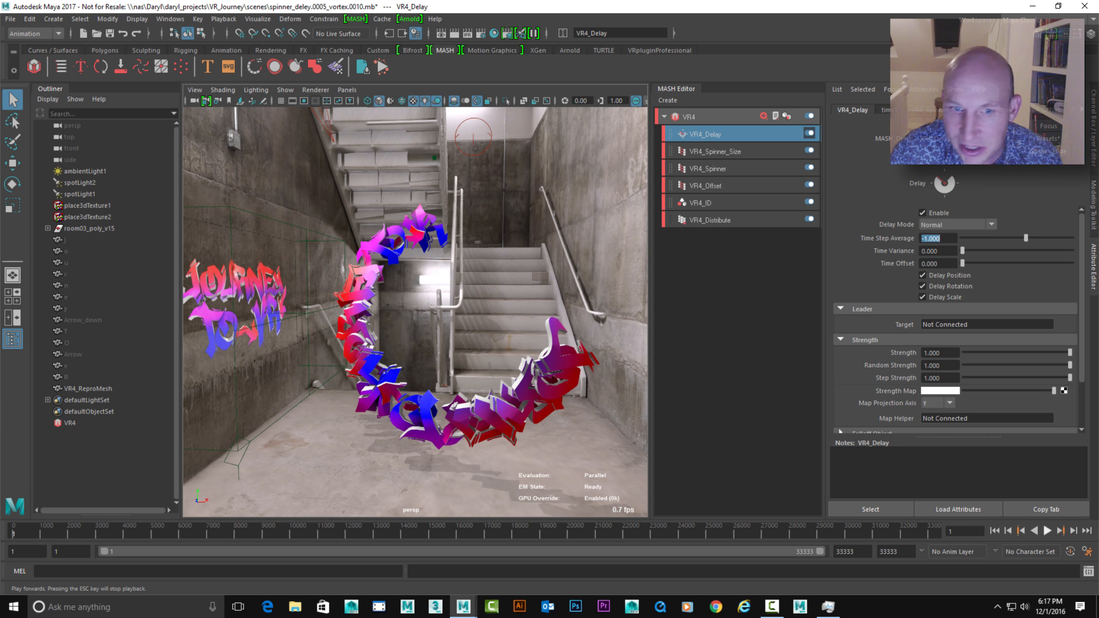
{"action": "left_click", "coordinate": [1047, 530]}
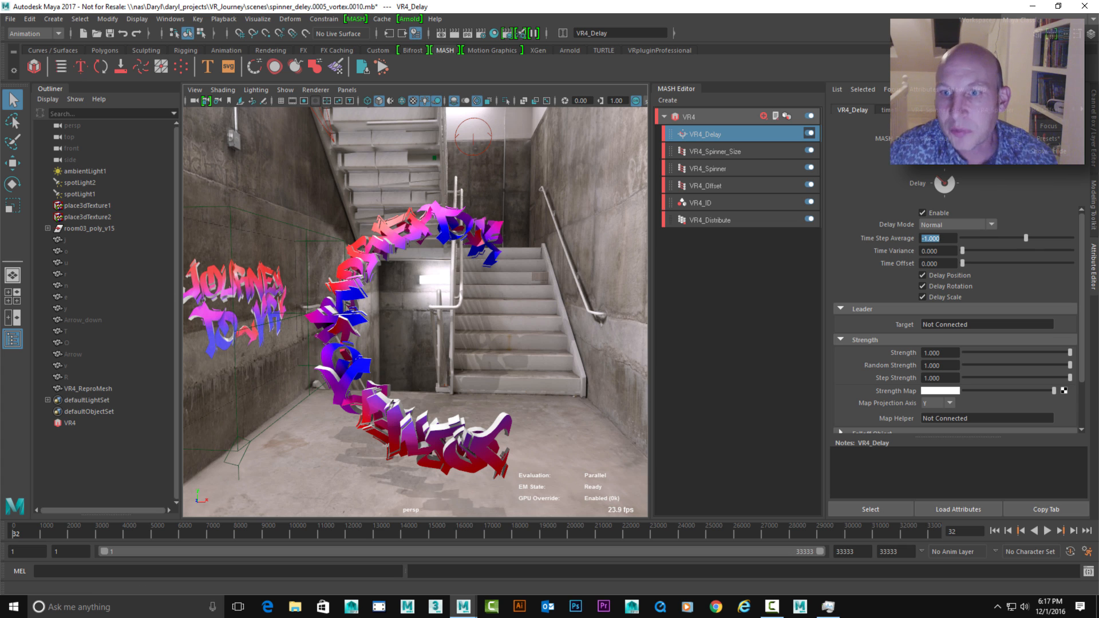
Set the Z offset rotation of VR4_Spinner to 0
{"action": "left_click", "coordinate": [705, 186]}
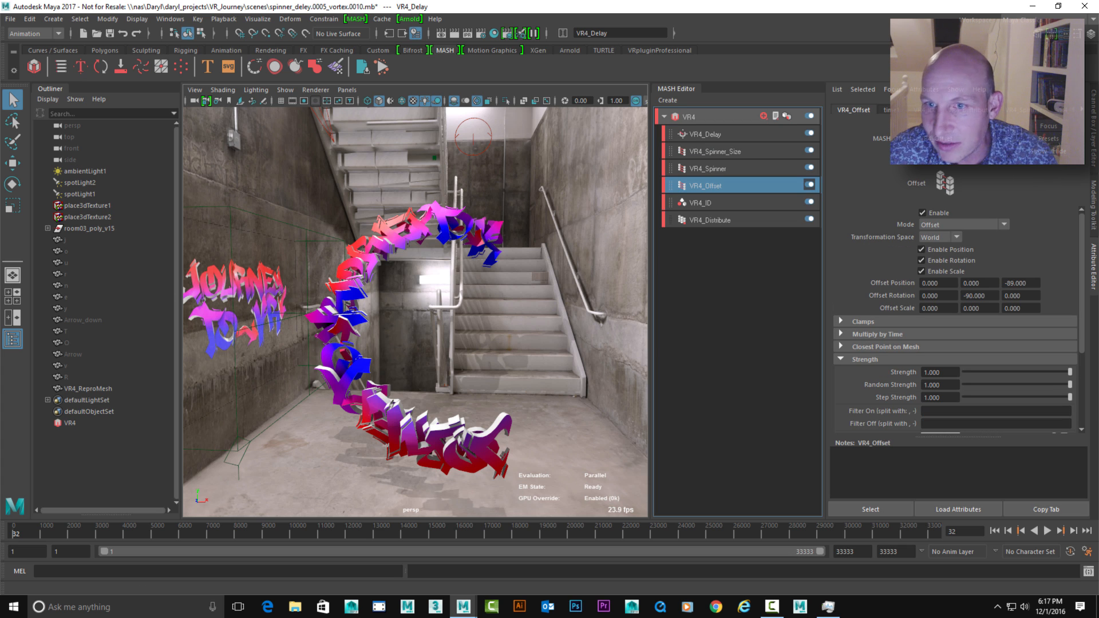
{"action": "left_click", "coordinate": [707, 169]}
{"action": "double_click", "coordinate": [1014, 296]}
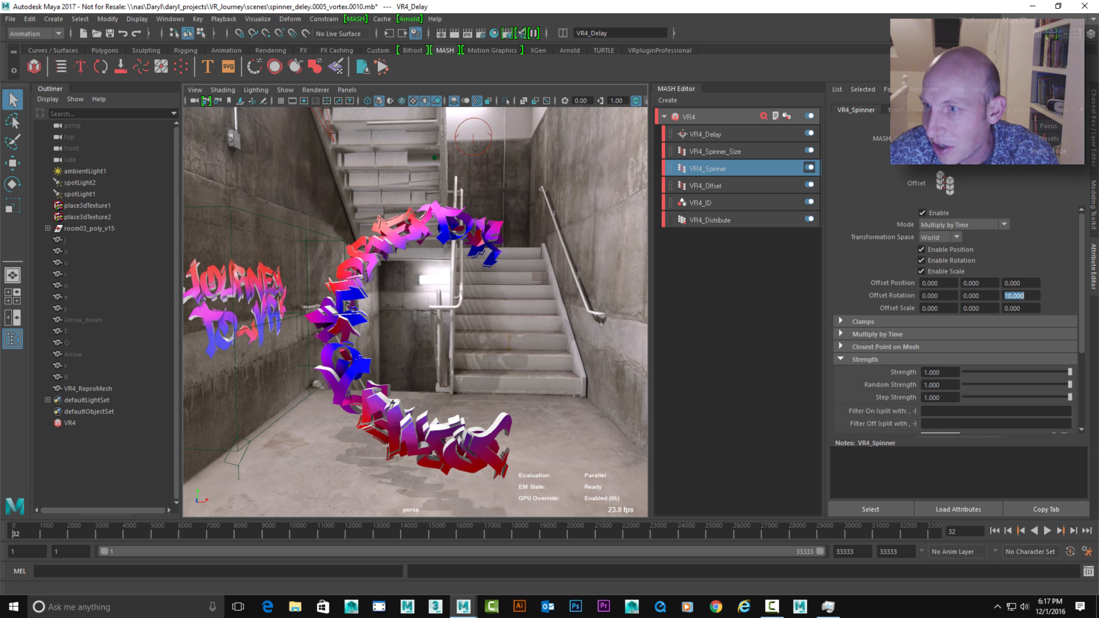
{"action": "type", "text": "0"}
{"action": "key", "text": "Return"}
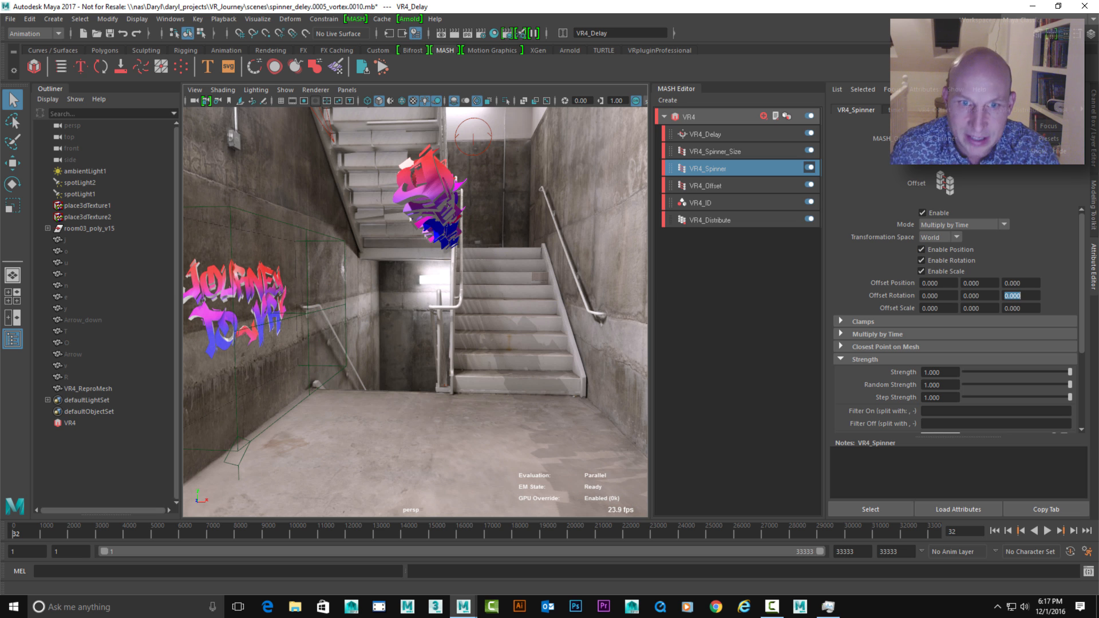
Add a Signal node to the VR4 network and disable its Enable Step option
{"action": "left_click_drag", "start_coordinate": [410, 220], "coordinate": [408, 184], "text": "alt"}
{"action": "scroll", "coordinate": [415, 312], "scroll_direction": "down", "scroll_amount": 1}
{"action": "left_click", "coordinate": [690, 116]}
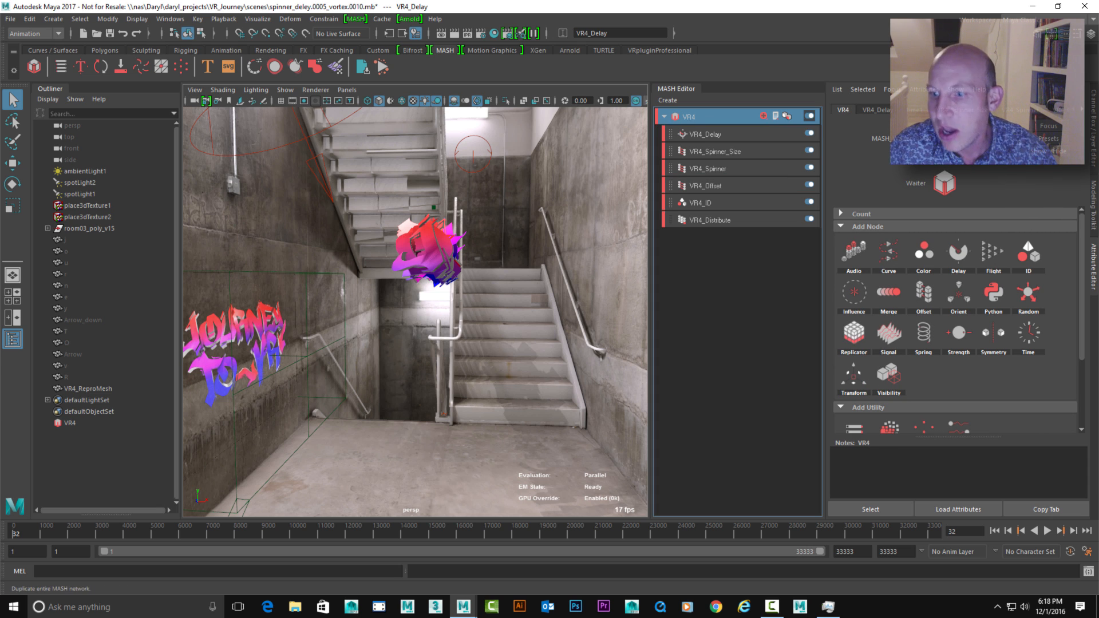
{"action": "left_click", "coordinate": [889, 332]}
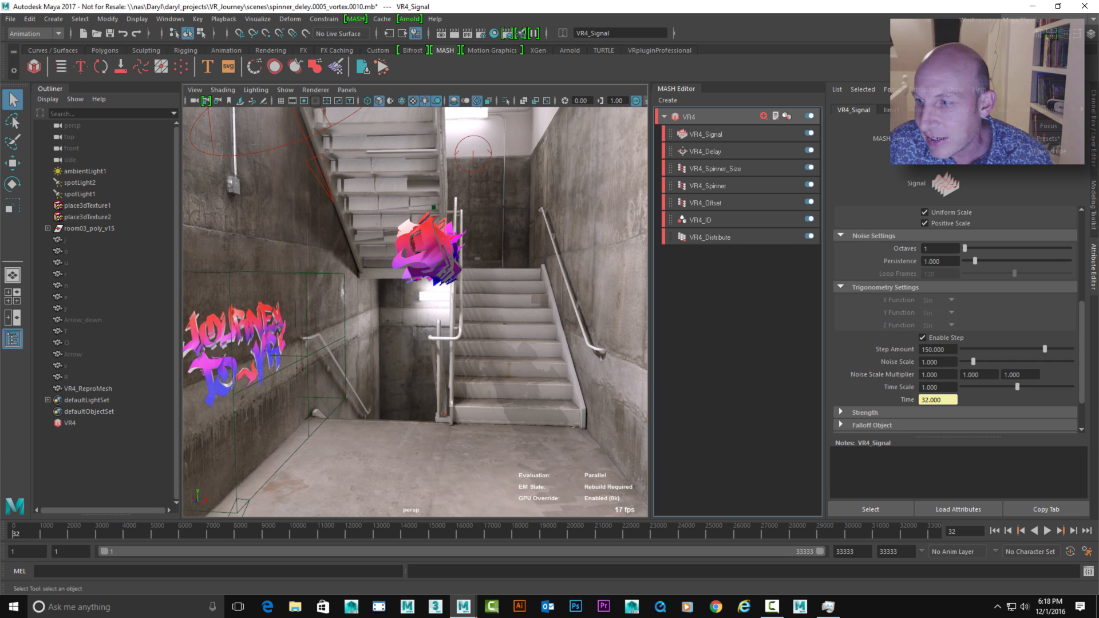
{"action": "left_click", "coordinate": [922, 338]}
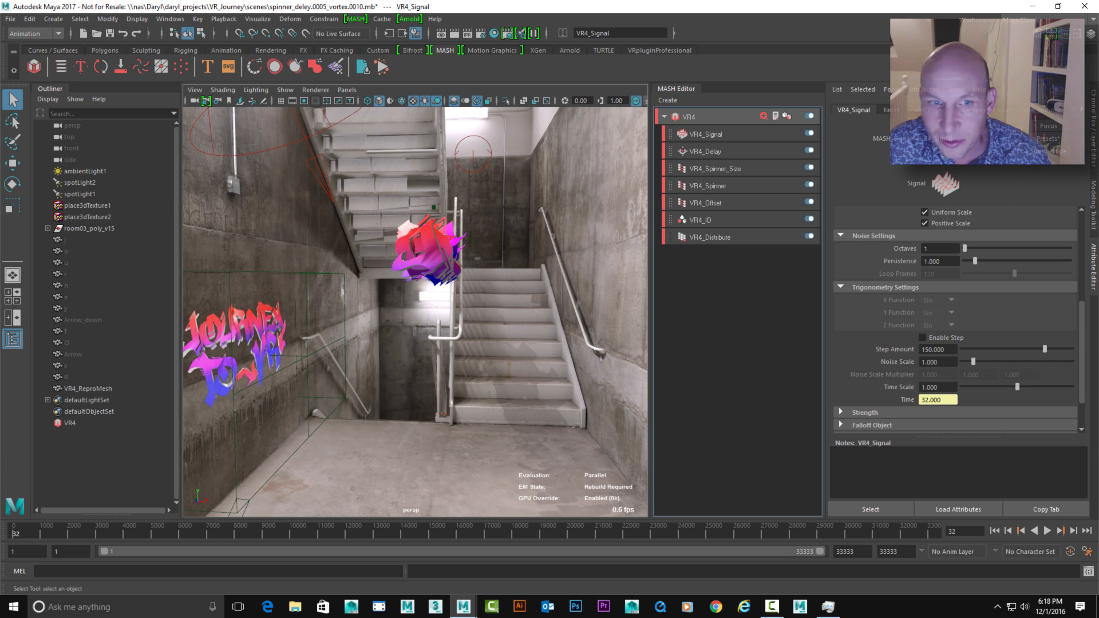
{"action": "scroll", "coordinate": [956, 321], "scroll_direction": "up", "scroll_amount": 6}
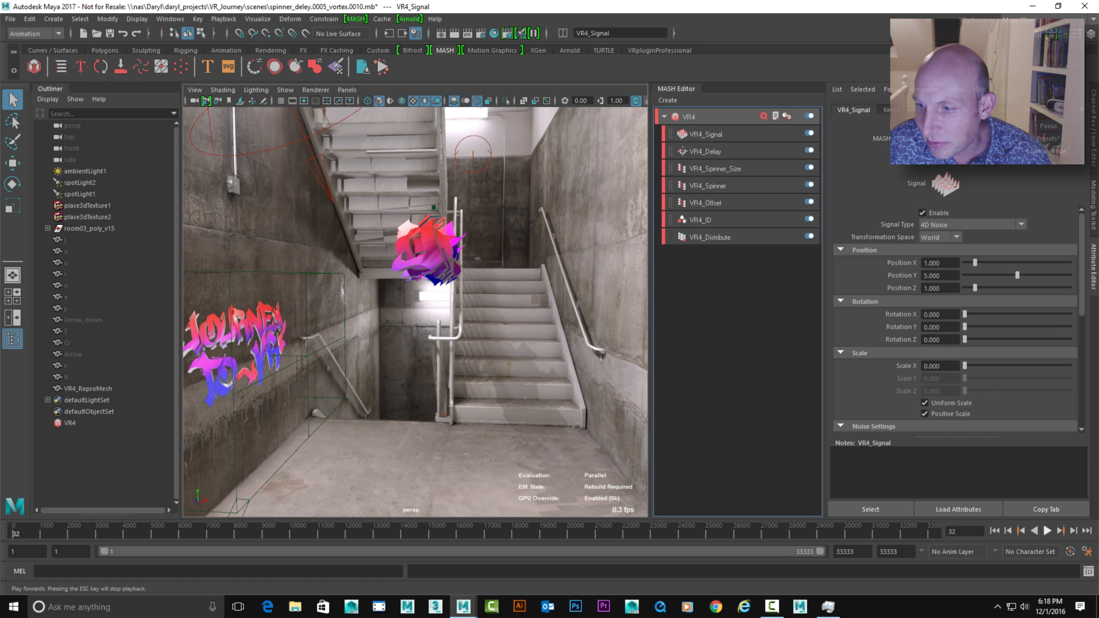
Start playback, set the Signal node's Position X, Y and Z to 0, and change its Signal Type to Trigonometry
{"action": "left_click", "coordinate": [1047, 531]}
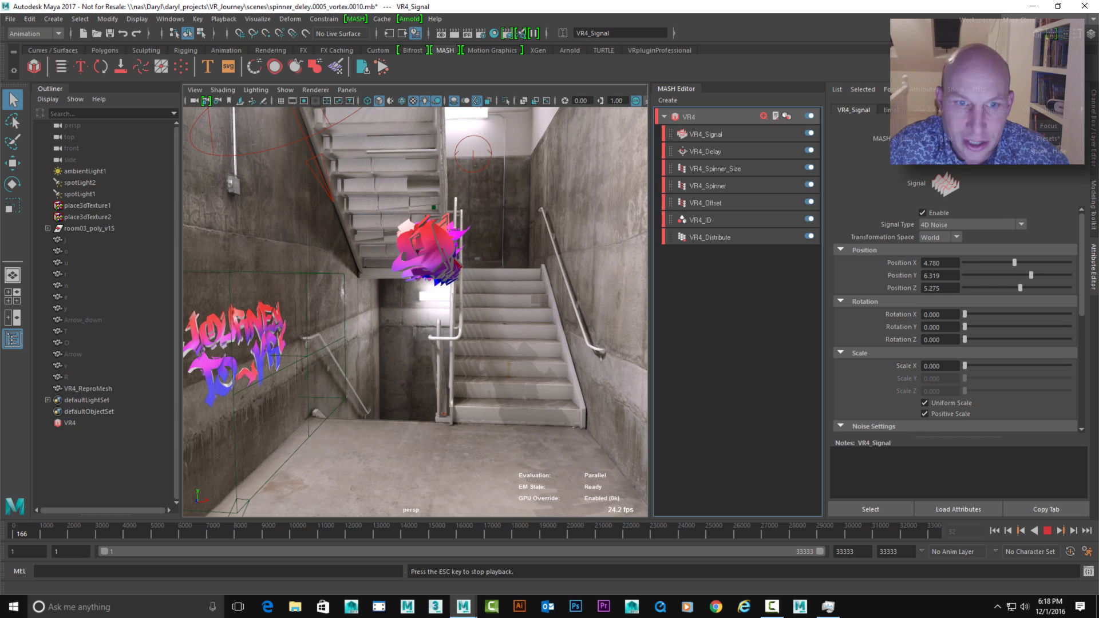
{"action": "left_click", "coordinate": [970, 225]}
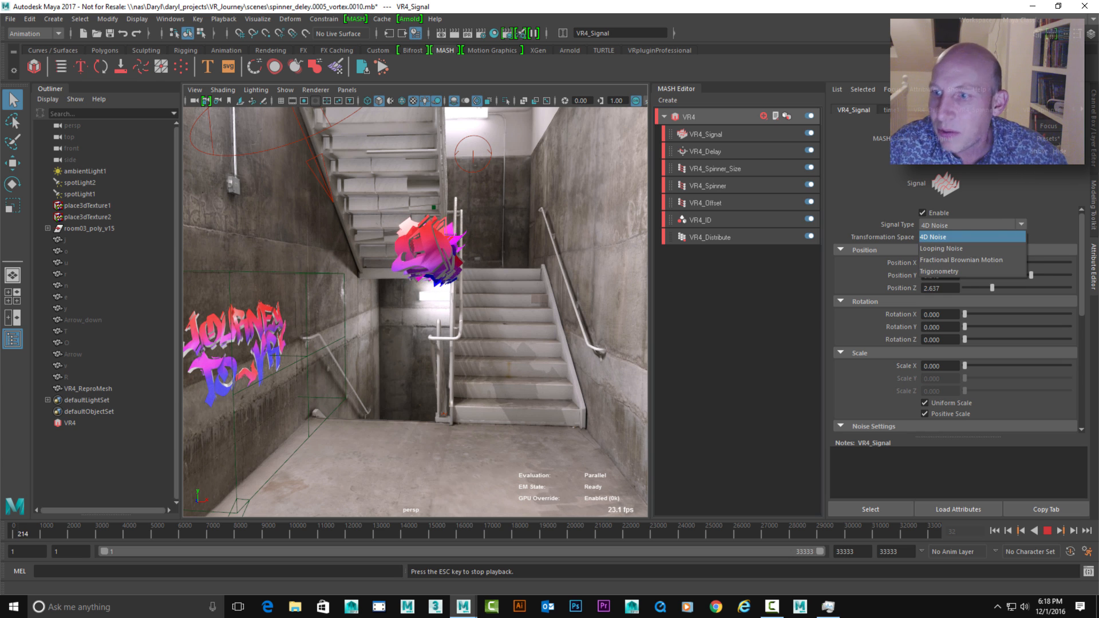
{"action": "left_click", "coordinate": [942, 237]}
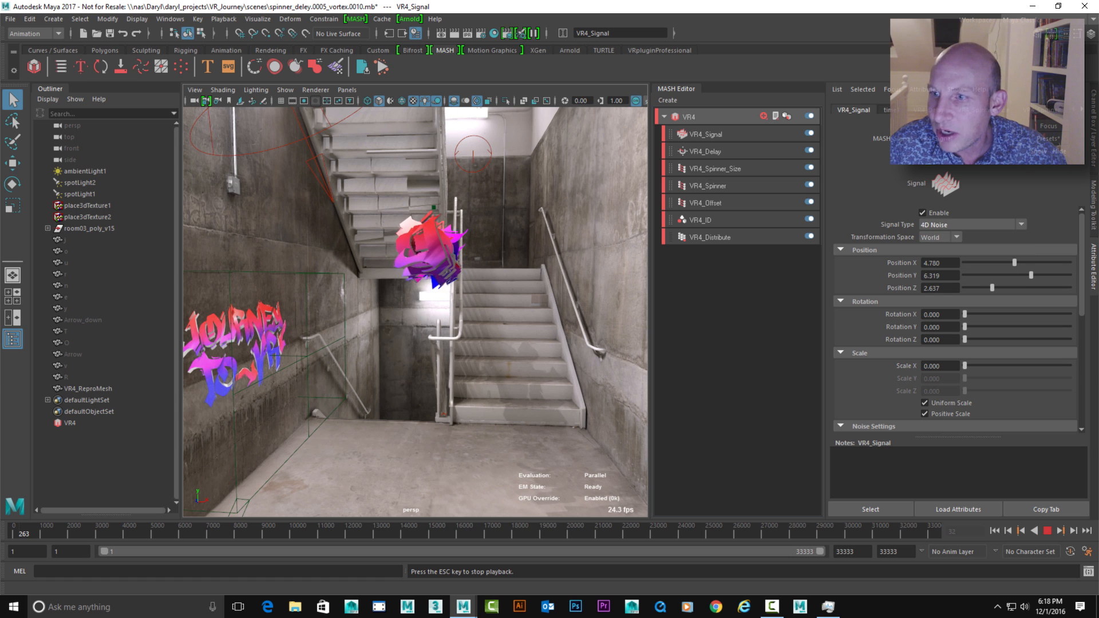
{"action": "left_click_drag", "start_coordinate": [1014, 263], "coordinate": [964, 287]}
{"action": "left_click", "coordinate": [971, 224]}
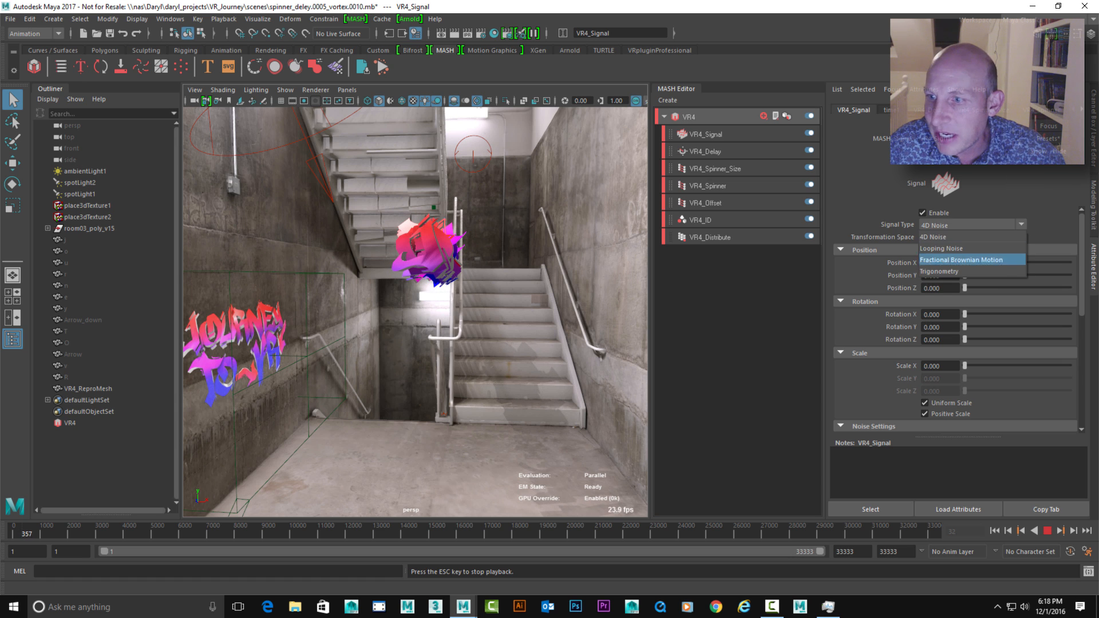
{"action": "left_click", "coordinate": [939, 271]}
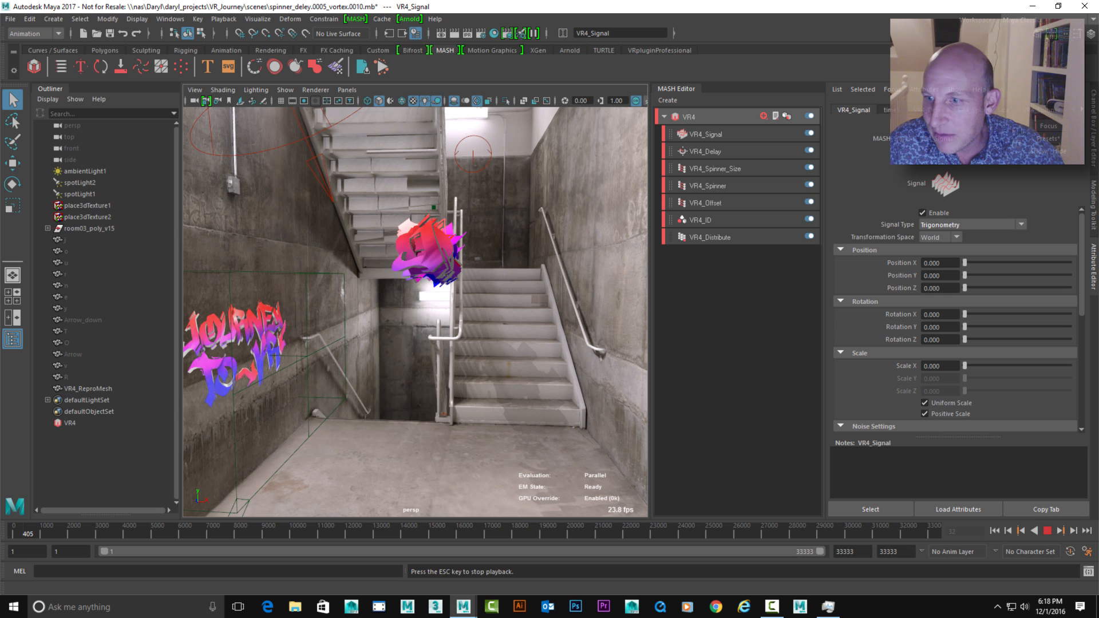
Set the Signal node's Rotation Z to 180 and check the rotating letters during playback
{"action": "left_click_drag", "start_coordinate": [965, 340], "coordinate": [1071, 340]}
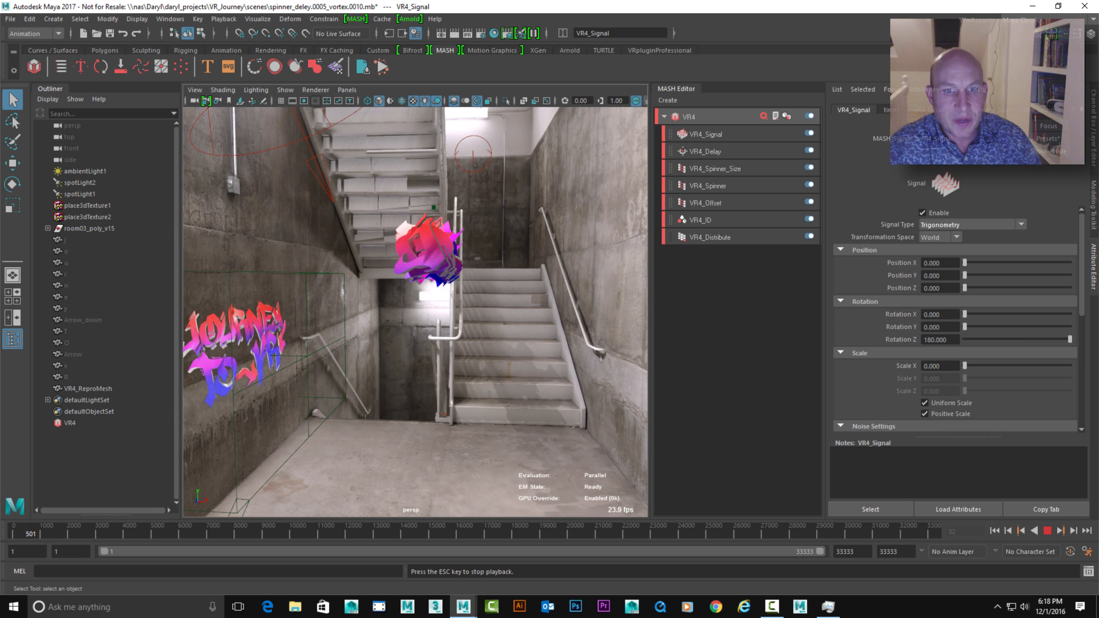
{"action": "middle_click_drag", "start_coordinate": [424, 286], "coordinate": [450, 275], "text": "alt"}
{"action": "right_click_drag", "start_coordinate": [449, 275], "coordinate": [475, 271], "text": "alt"}
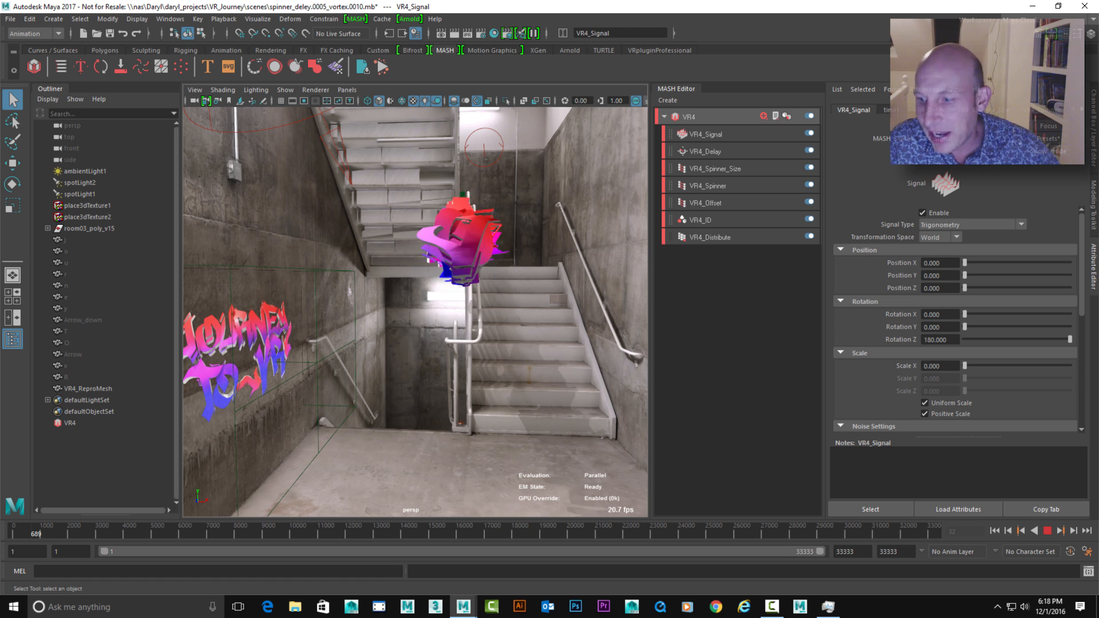
Stop playback and move VR4_Signal between VR4_Spinner_Size and VR4_Spinner in the MASH node stack
{"action": "key", "text": "Escape"}
{"action": "left_click", "coordinate": [706, 134]}
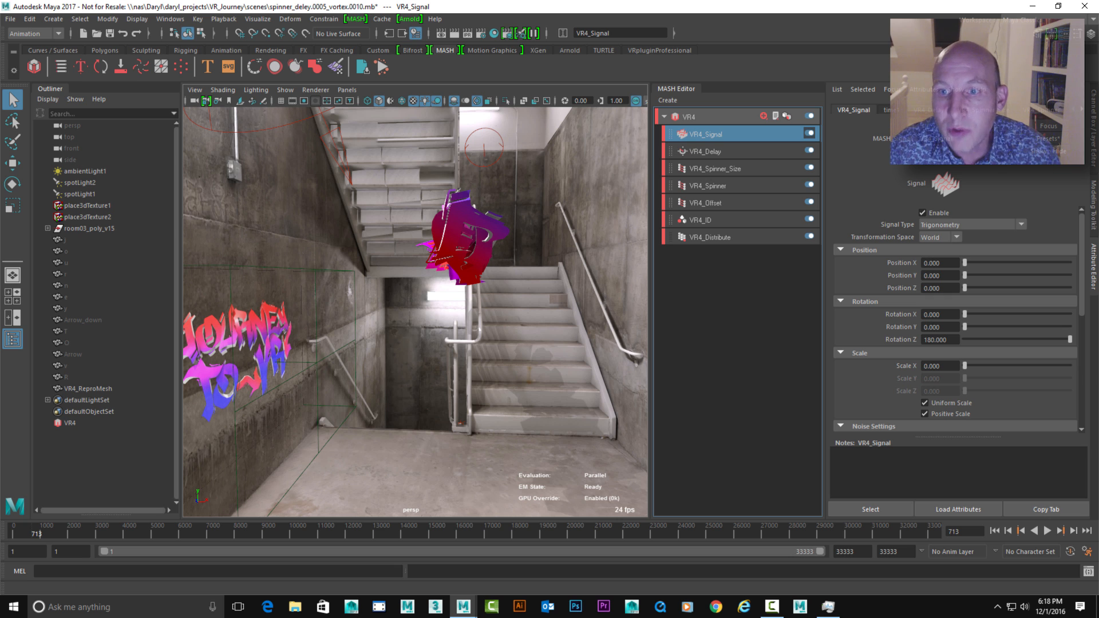
{"action": "left_click_drag", "start_coordinate": [721, 133], "coordinate": [738, 171]}
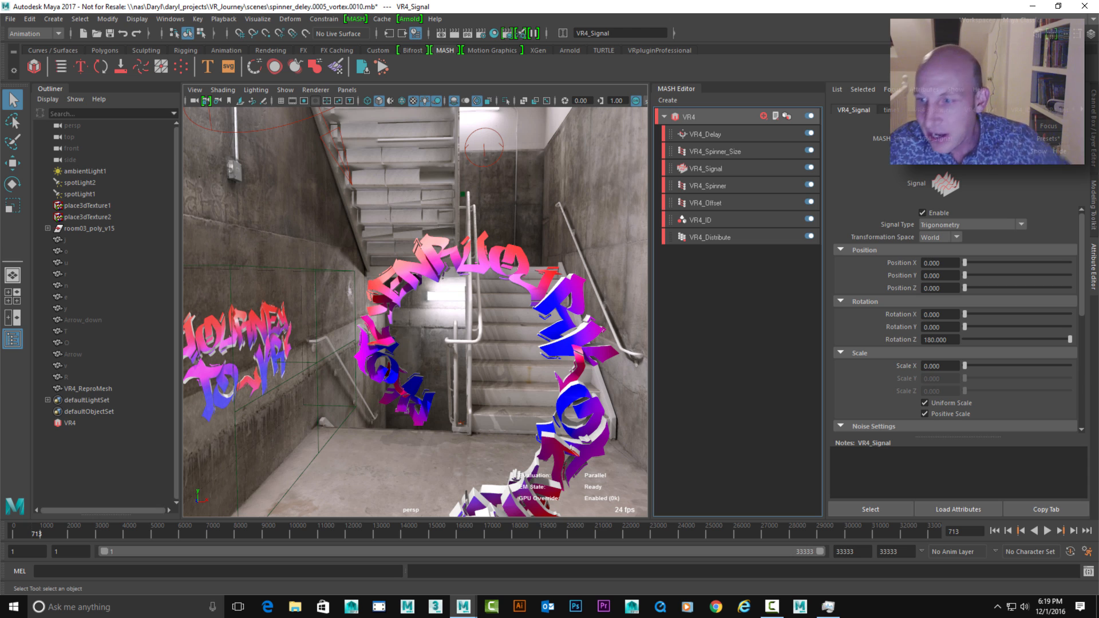
Play from the first frame and adjust the Delay node's Time Step Average to about -0.41
{"action": "left_click", "coordinate": [995, 531]}
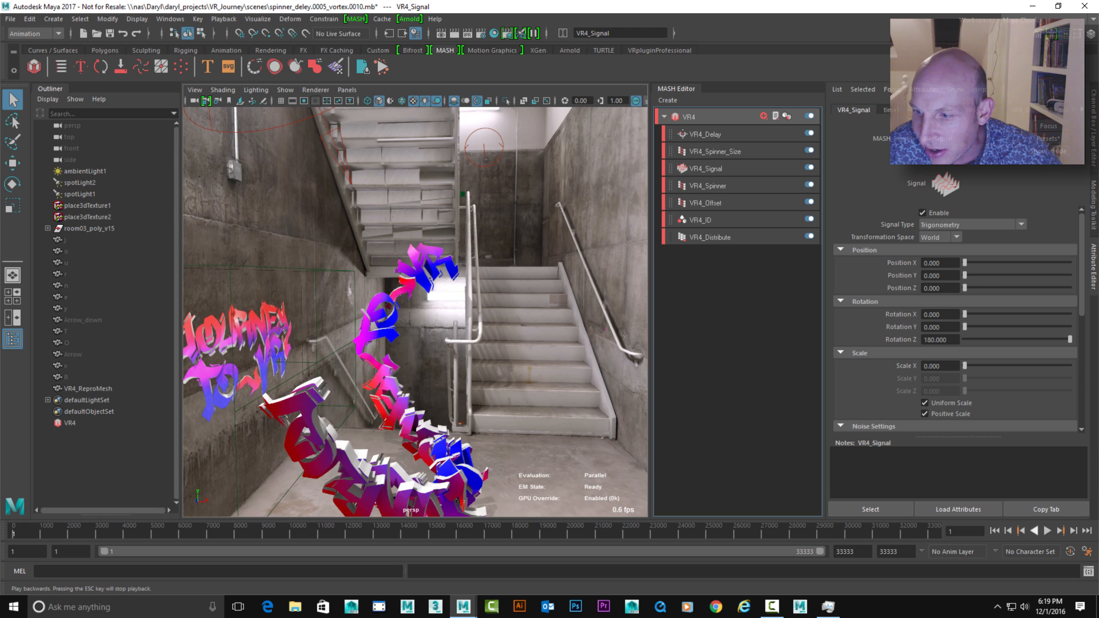
{"action": "left_click", "coordinate": [1047, 531]}
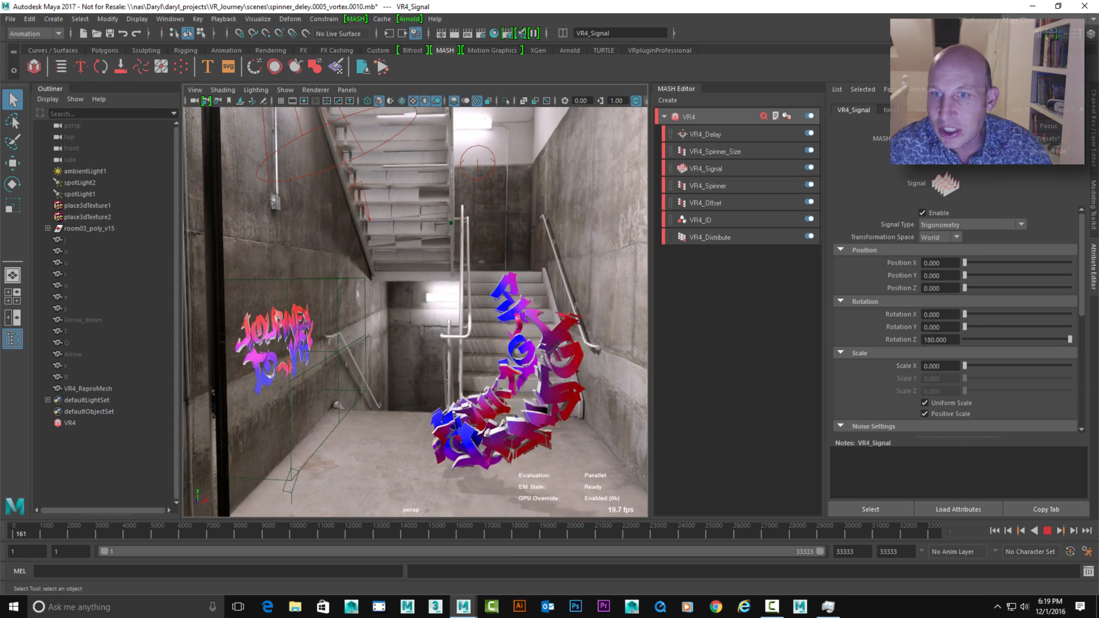
{"action": "left_click", "coordinate": [706, 134]}
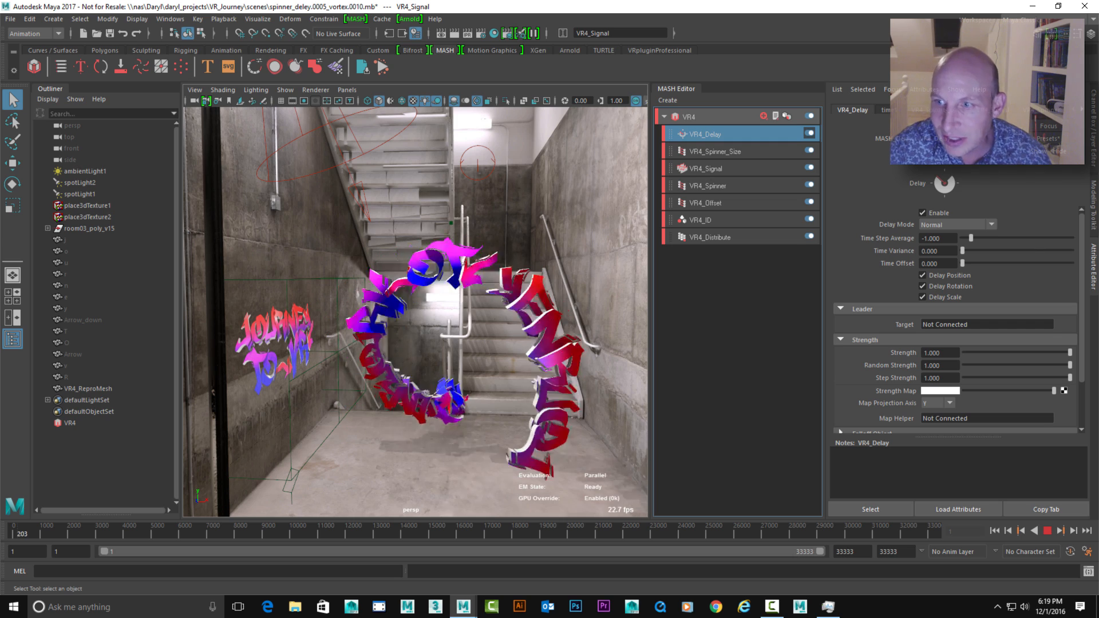
{"action": "left_click_drag", "start_coordinate": [971, 238], "coordinate": [977, 238]}
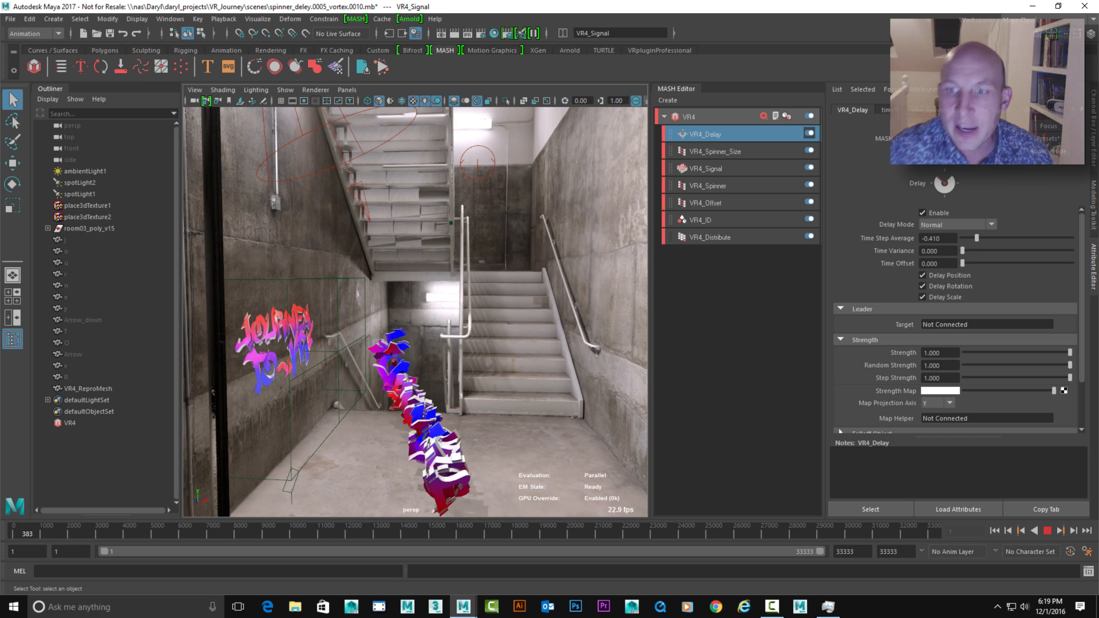
Try a low Time Scale of about 0.284 on the Signal node, then raise it to 2
{"action": "left_click", "coordinate": [706, 169]}
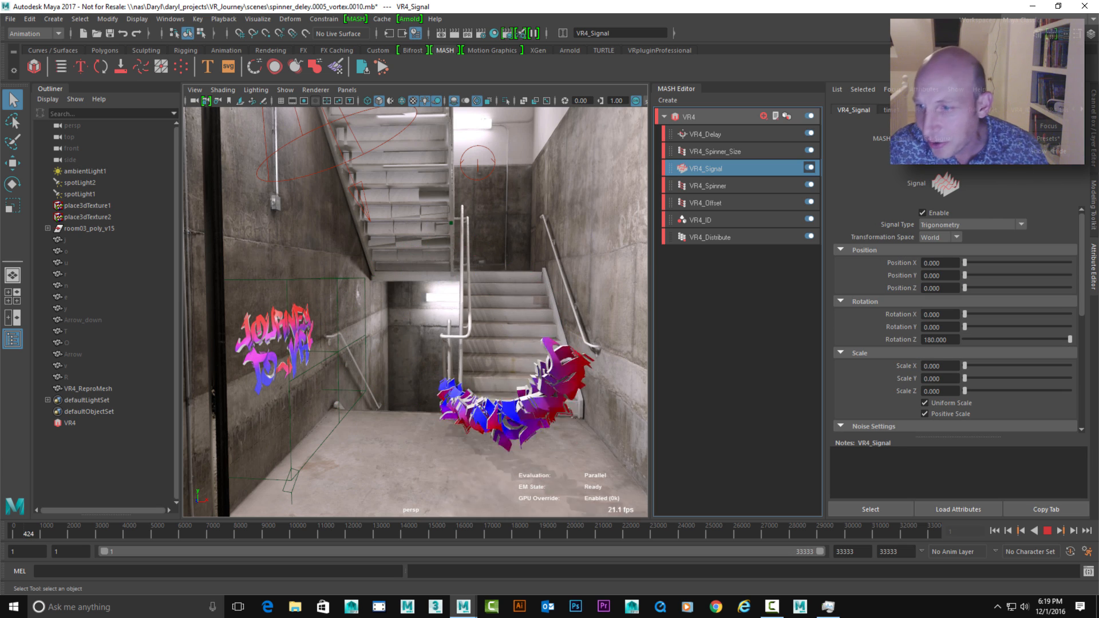
{"action": "scroll", "coordinate": [956, 321], "scroll_direction": "down", "scroll_amount": 5}
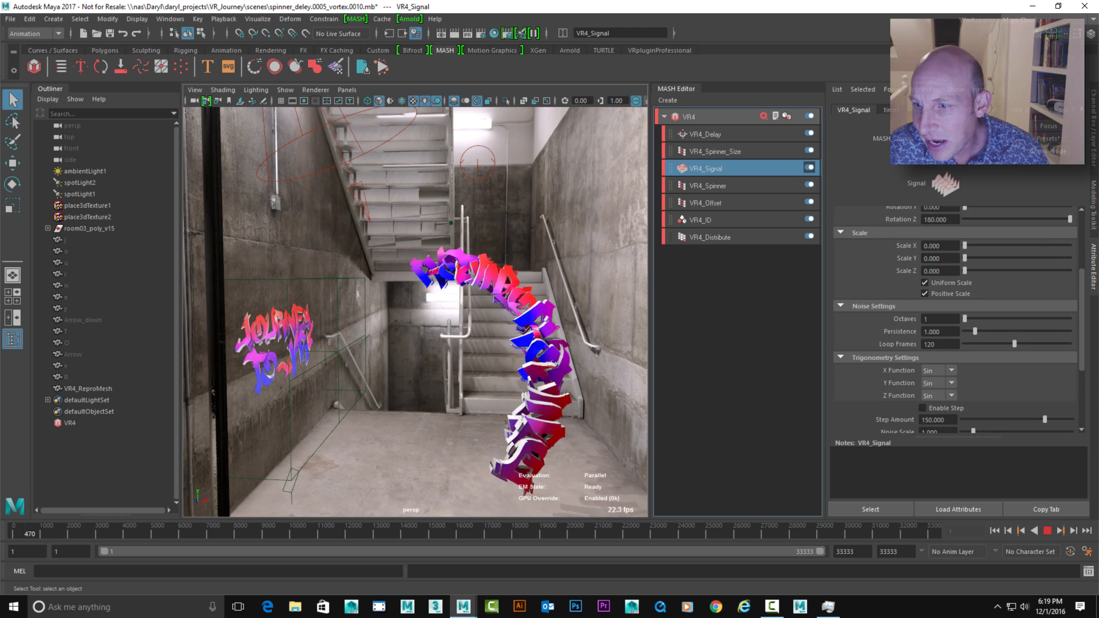
{"action": "scroll", "coordinate": [956, 320], "scroll_direction": "down", "scroll_amount": 4}
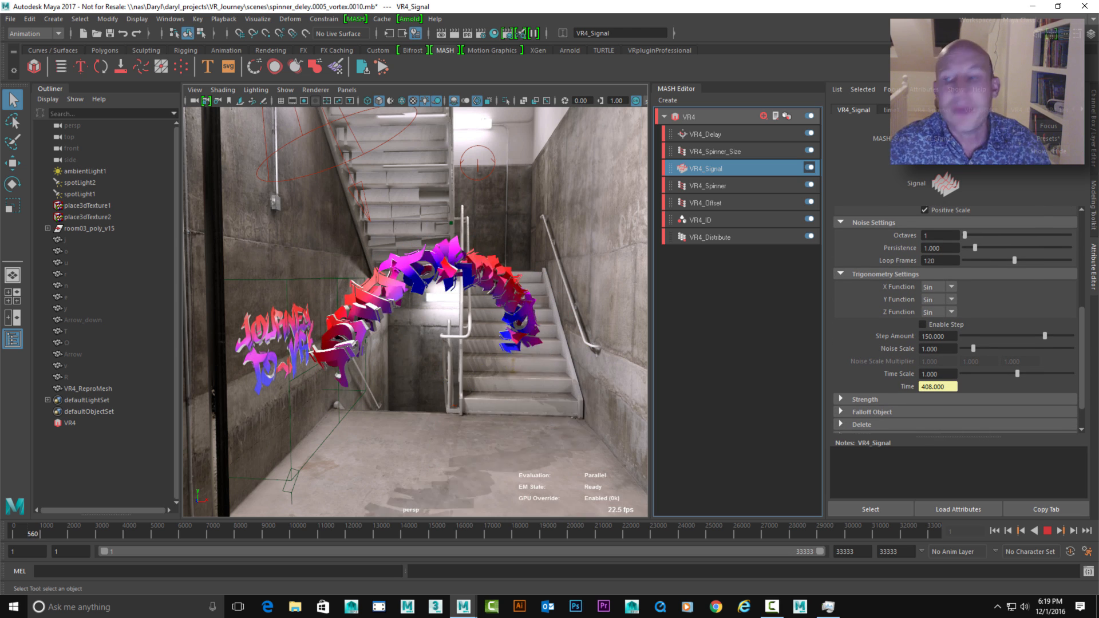
{"action": "left_click_drag", "start_coordinate": [1018, 374], "coordinate": [978, 374]}
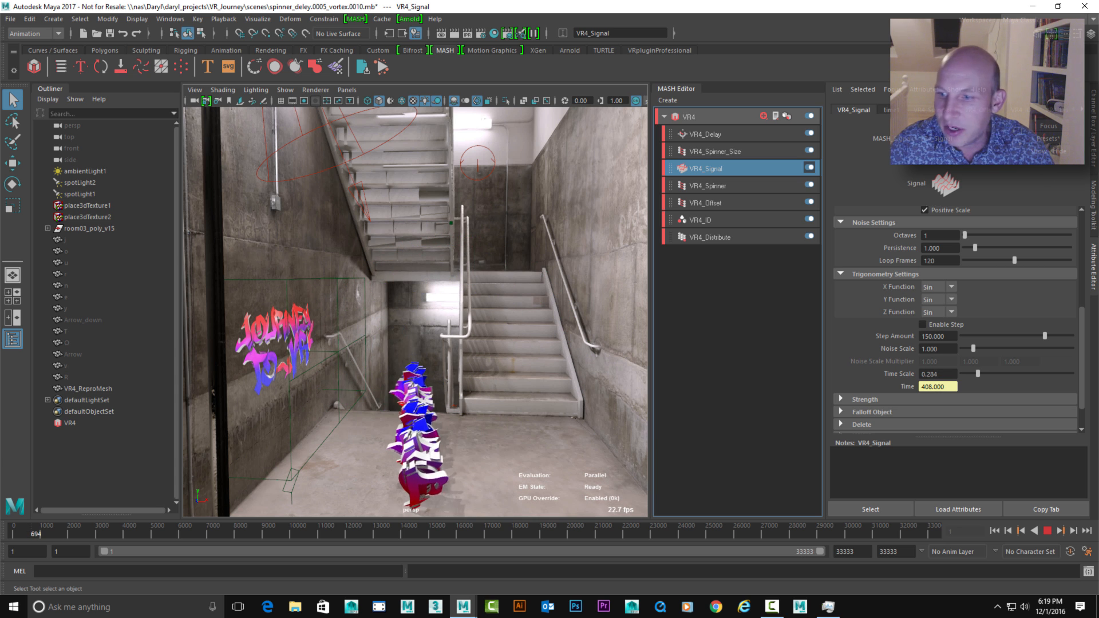
{"action": "left_click_drag", "start_coordinate": [978, 374], "coordinate": [1072, 374]}
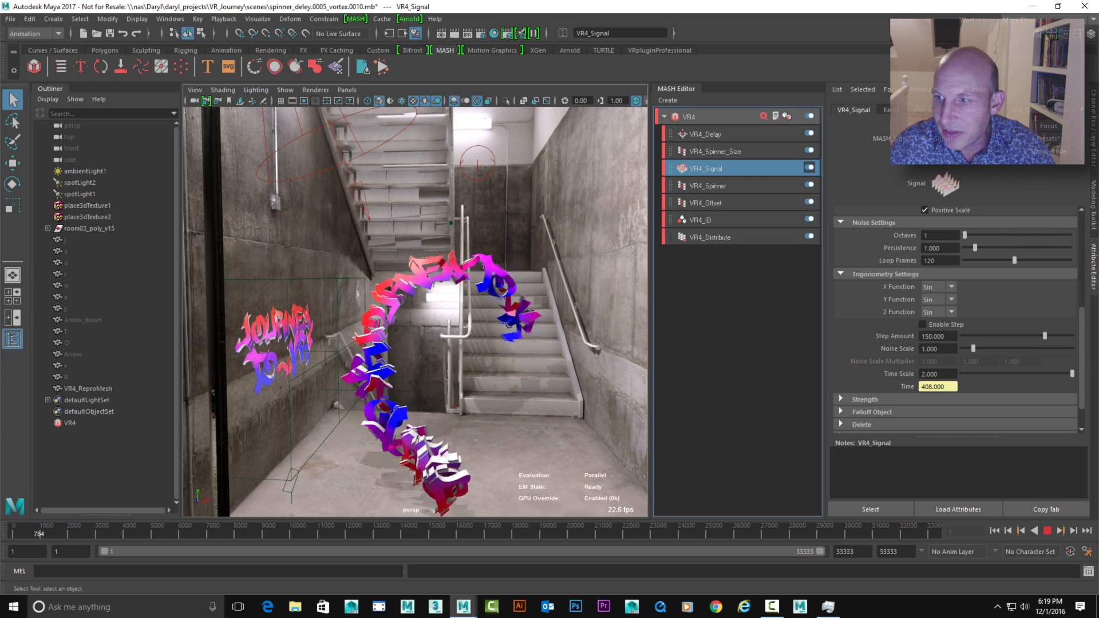
{"action": "scroll", "coordinate": [957, 320], "scroll_direction": "up", "scroll_amount": 5}
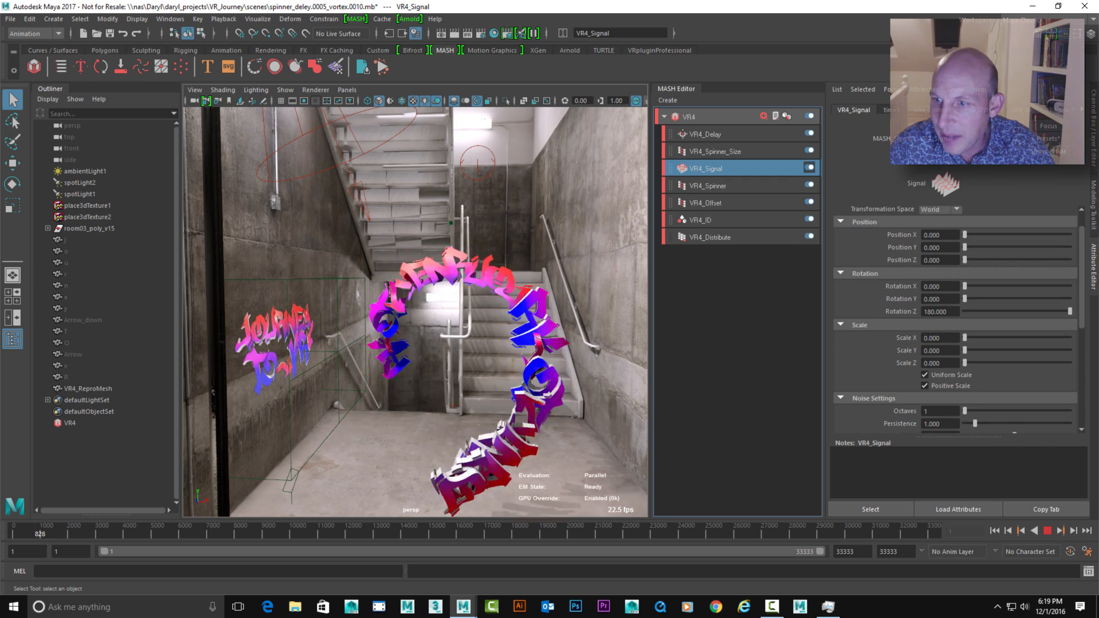
Set the VR4_Signal node's Rotation Z to 1000 and lower its Time Scale to about 0.253
{"action": "scroll", "coordinate": [939, 304], "scroll_direction": "down", "scroll_amount": 1}
{"action": "double_click", "coordinate": [936, 301]}
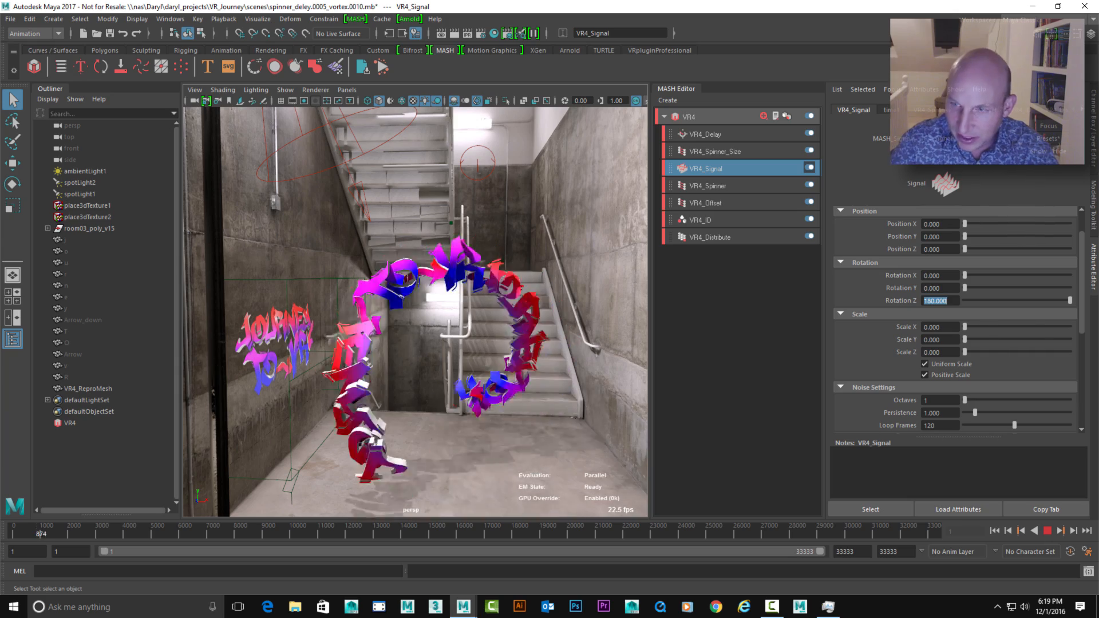
{"action": "type", "text": "1000"}
{"action": "key", "text": "Return"}
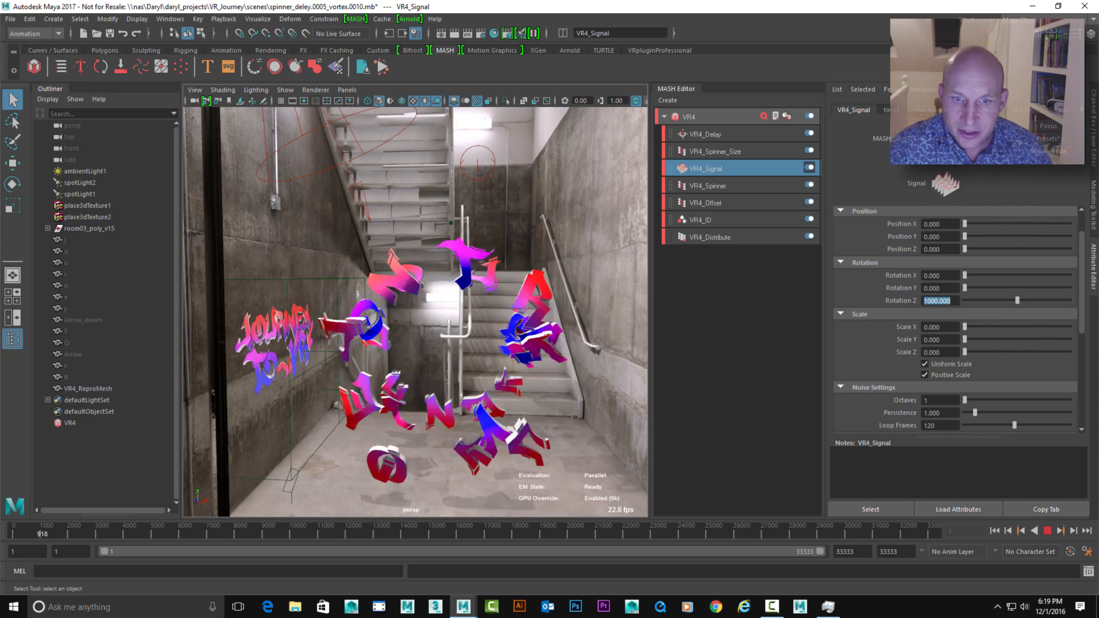
{"action": "scroll", "coordinate": [956, 321], "scroll_direction": "down", "scroll_amount": 5}
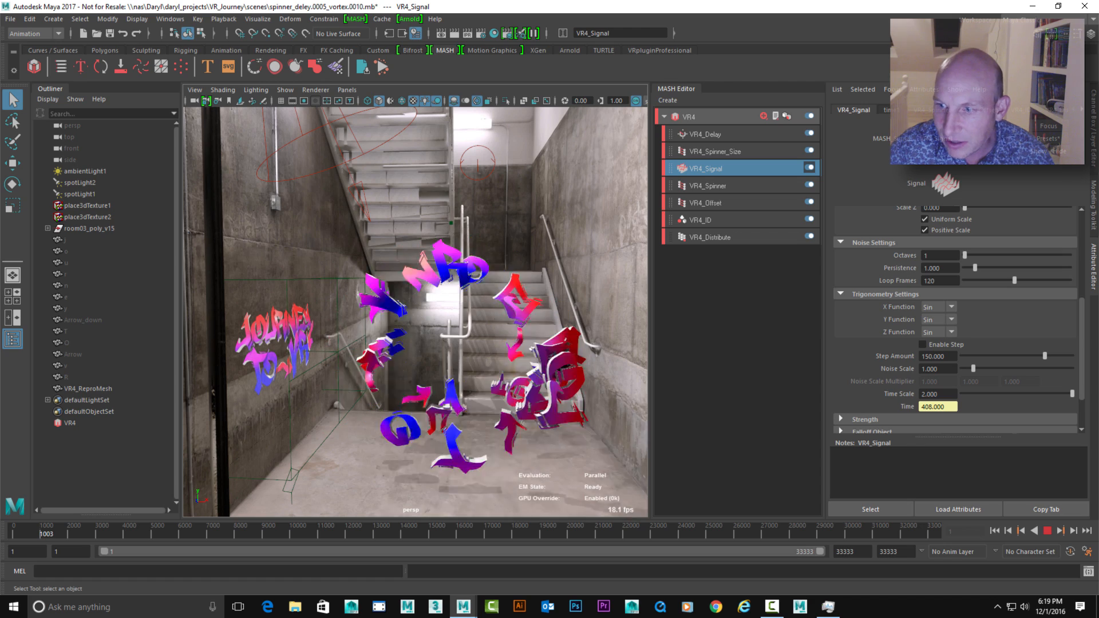
{"action": "left_click_drag", "start_coordinate": [1072, 394], "coordinate": [976, 394]}
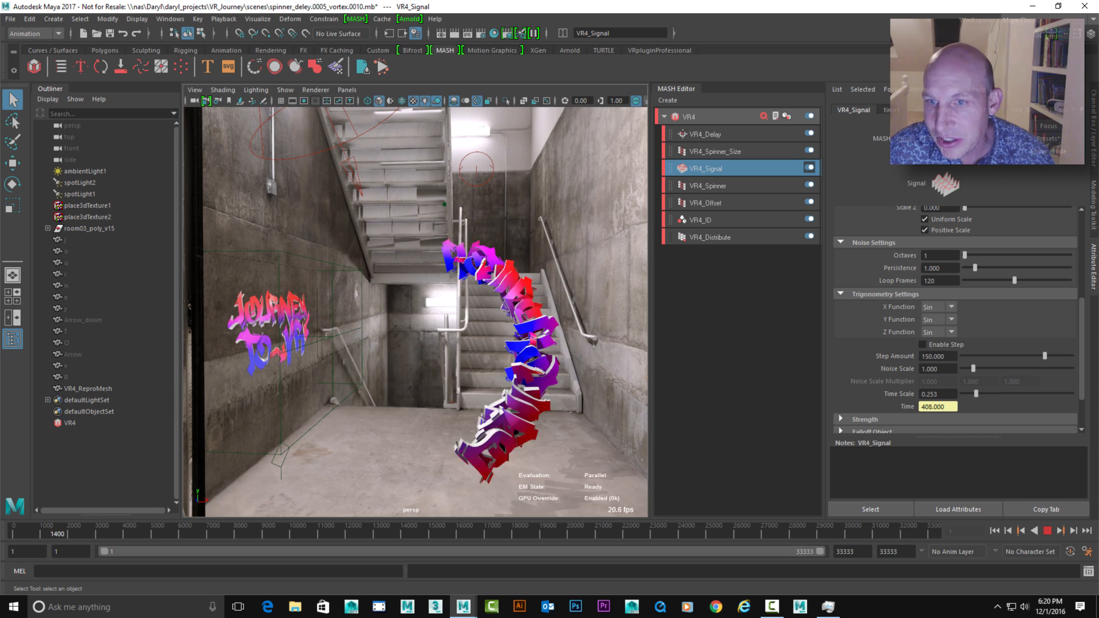
Try Z offset rotations of 10 and 100 on the VR4_Spinner node during playback
{"action": "left_click", "coordinate": [709, 186]}
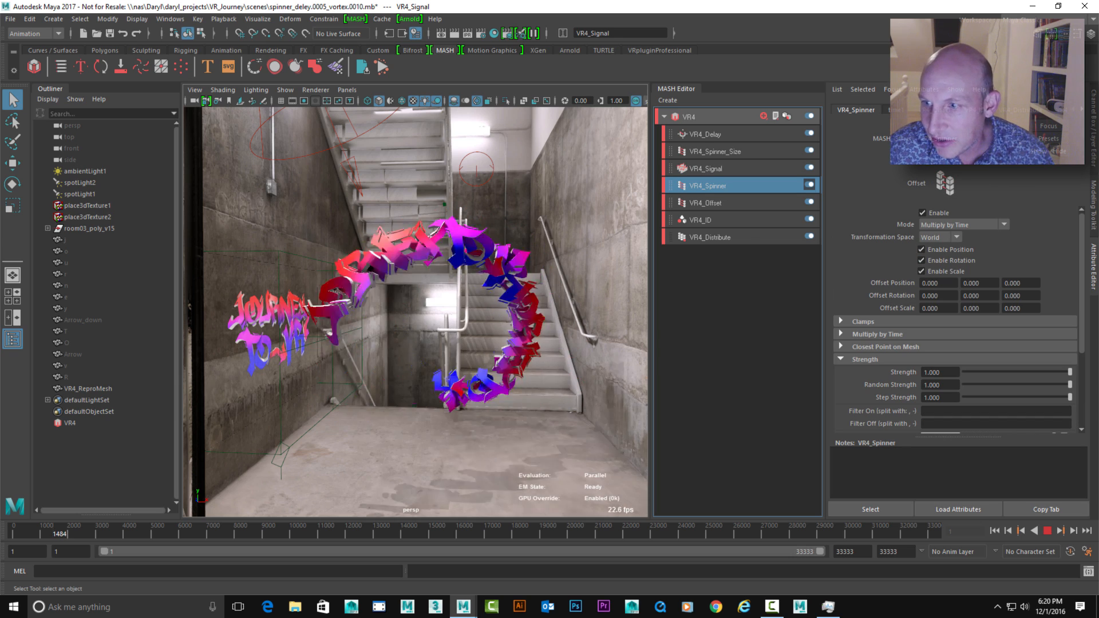
{"action": "double_click", "coordinate": [1013, 296]}
{"action": "type", "text": "10"}
{"action": "key", "text": "Return"}
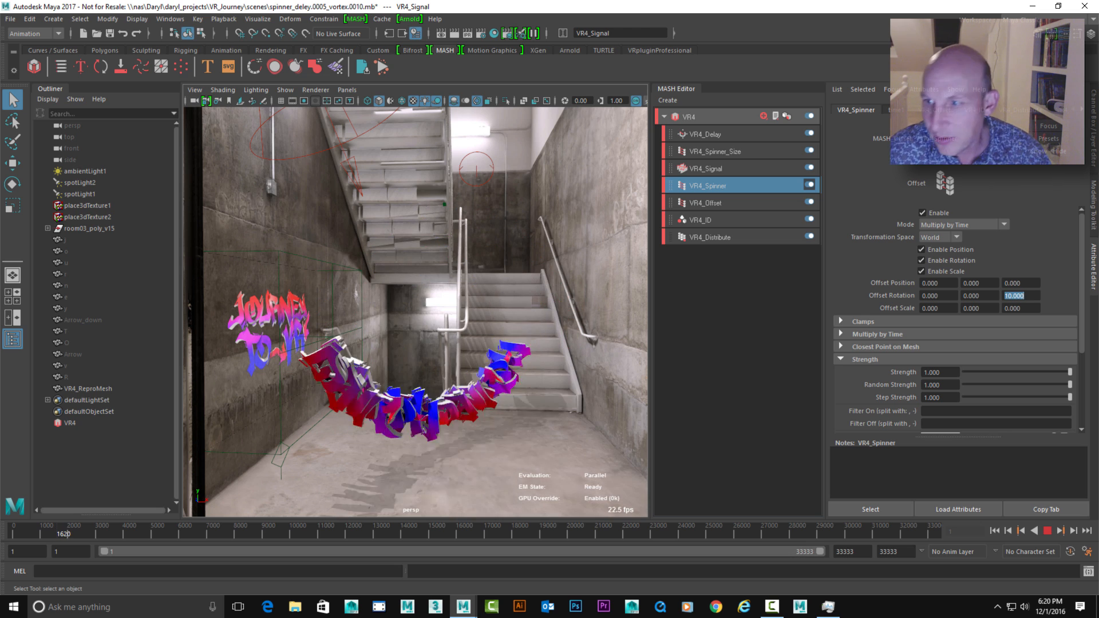
{"action": "type", "text": "100"}
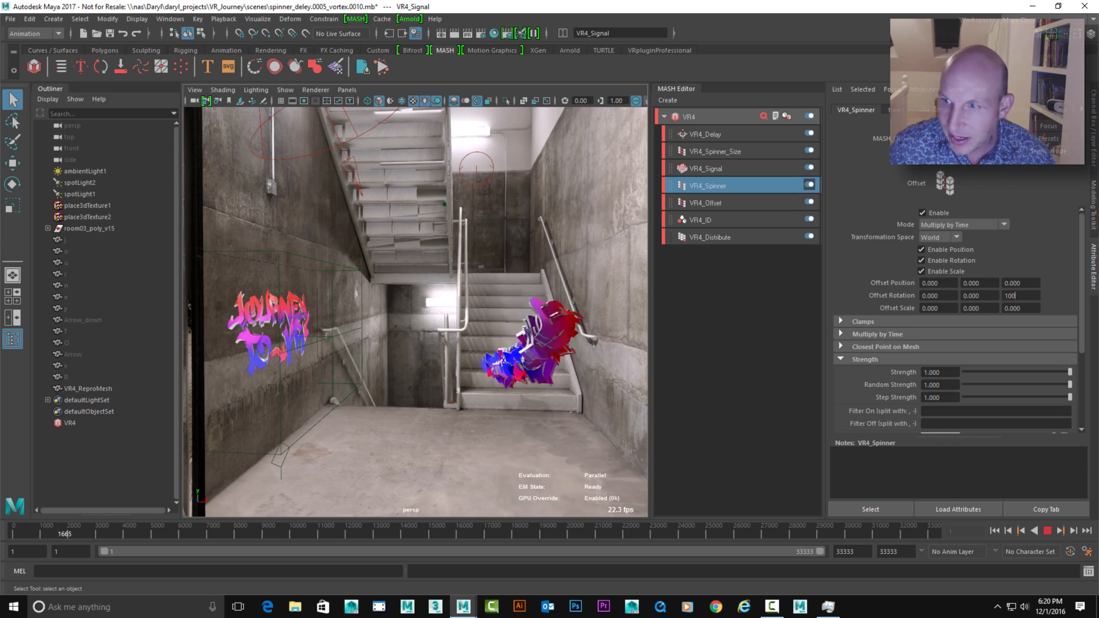
{"action": "key", "text": "Return"}
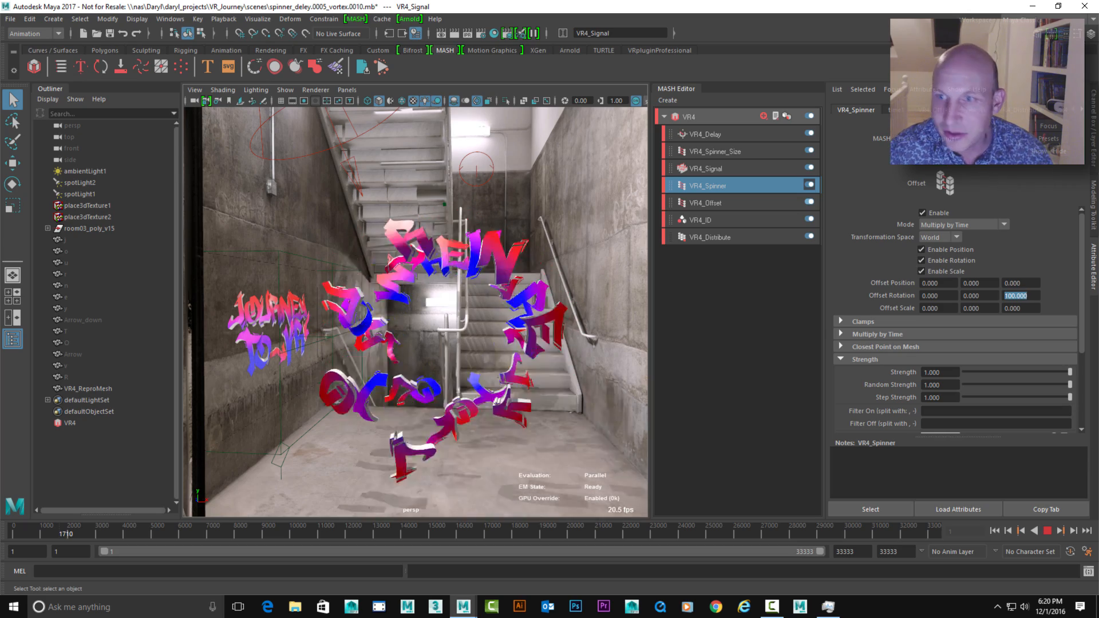
Lower the Delay node's Time Step Average to about -1.62 and stop playback
{"action": "left_click", "coordinate": [705, 135]}
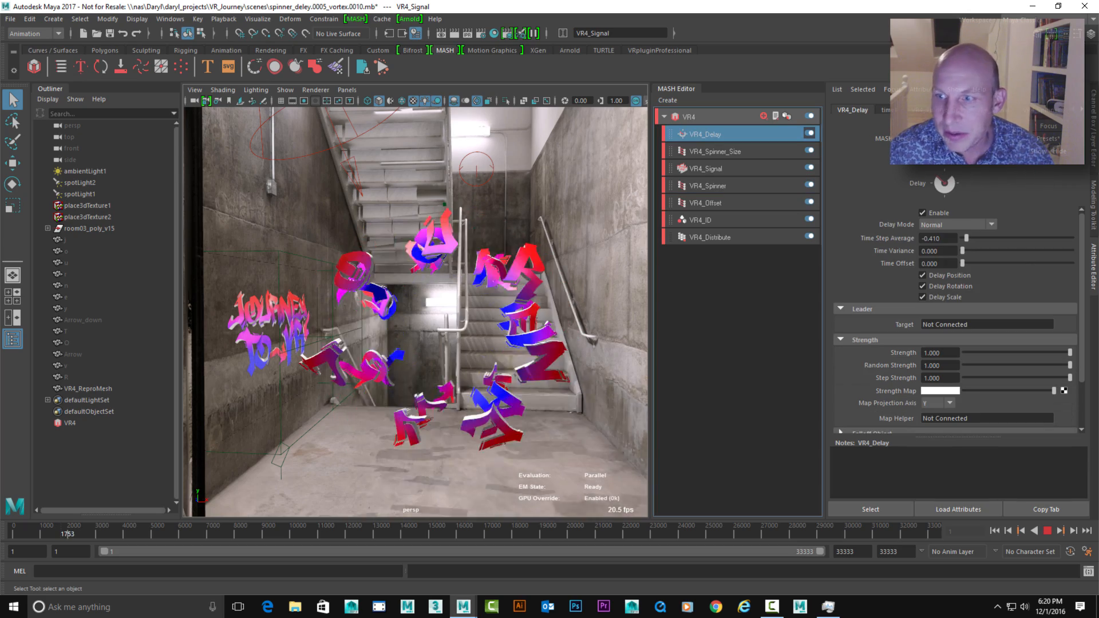
{"action": "left_click_drag", "start_coordinate": [967, 238], "coordinate": [963, 238]}
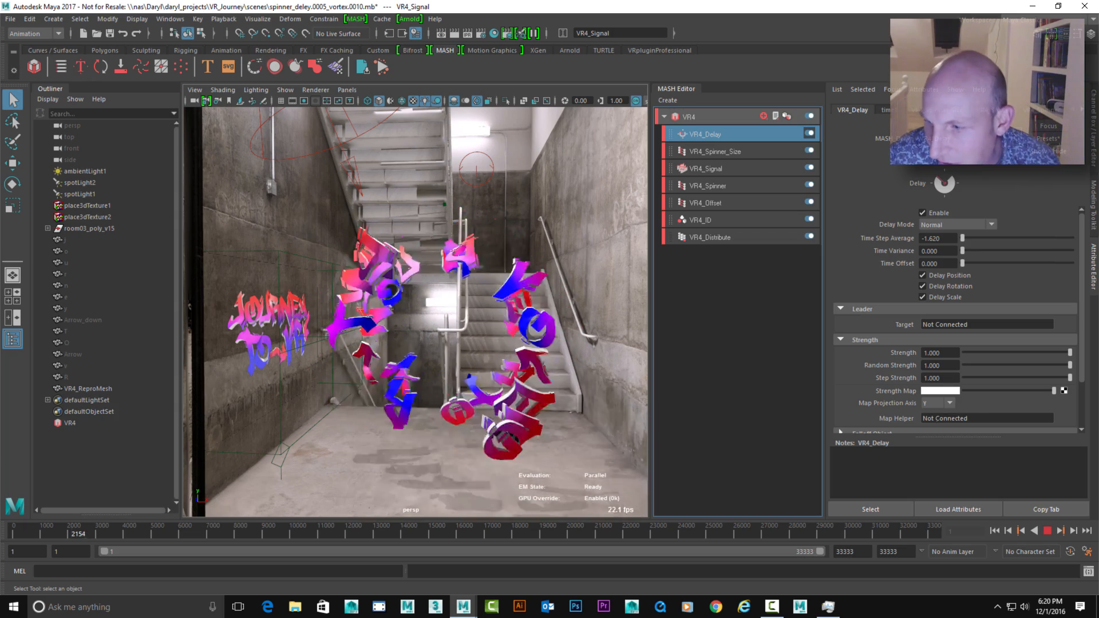
{"action": "key", "text": "Escape"}
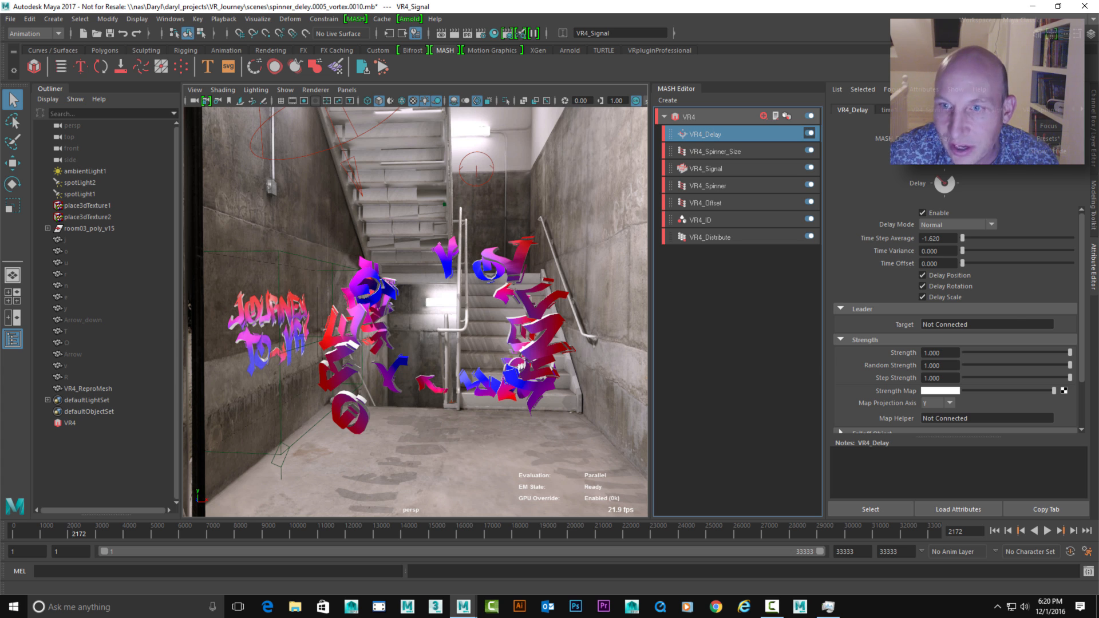
Set the VR4_Spinner node's Z offset rotation to 2
{"action": "left_click", "coordinate": [708, 187]}
{"action": "double_click", "coordinate": [1016, 296]}
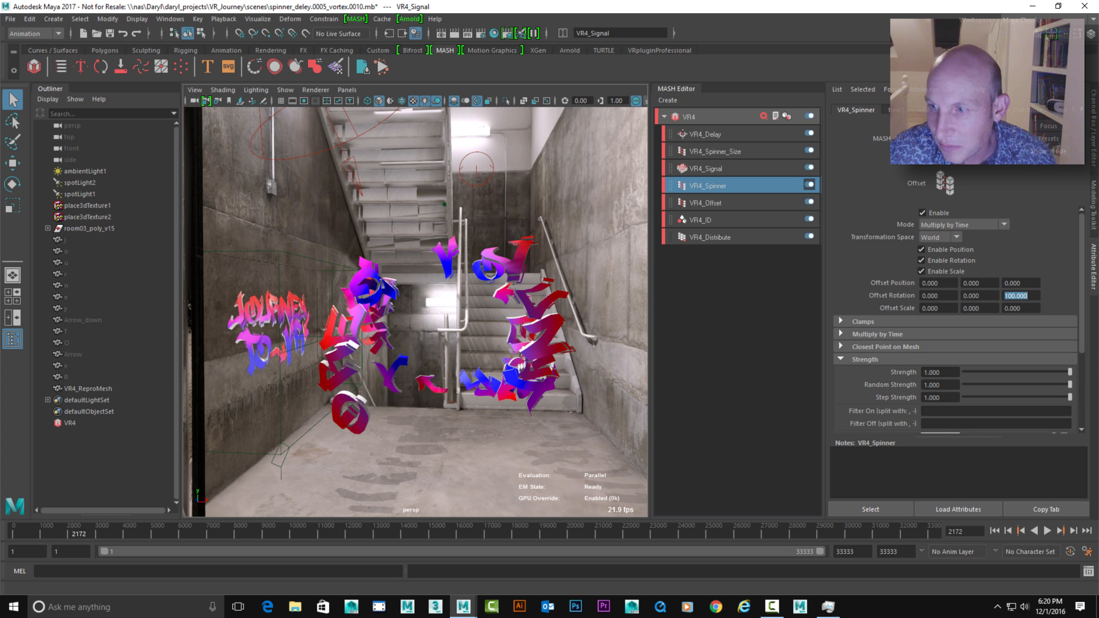
{"action": "type", "text": "2"}
{"action": "key", "text": "Return"}
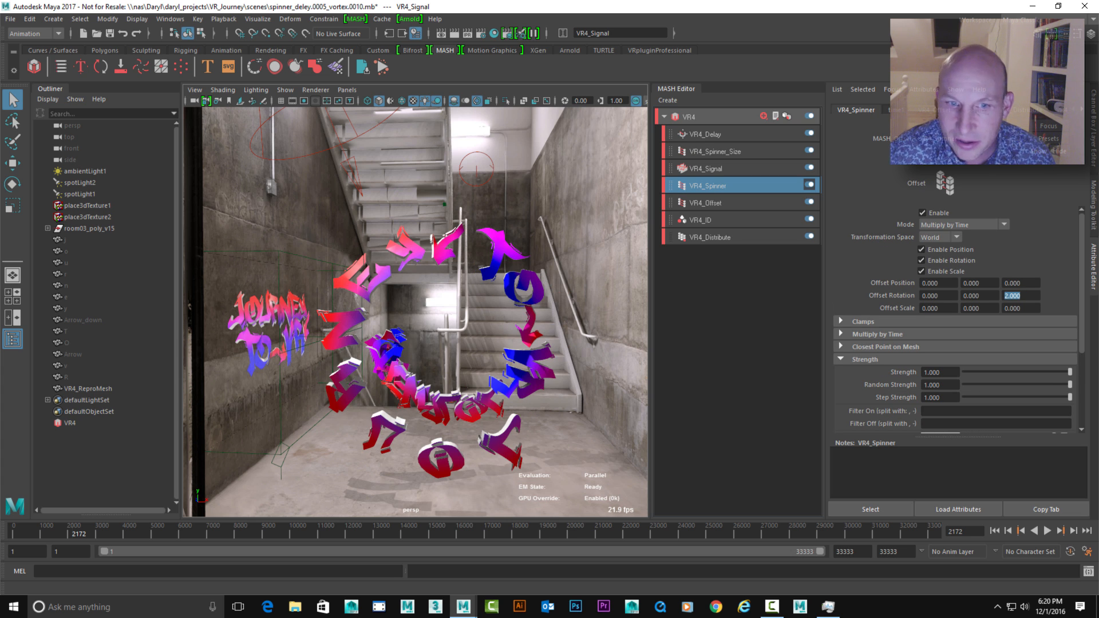
Play the animation from the first frame, examine the letter vortex from near and far, and stop playback
{"action": "left_click", "coordinate": [995, 531]}
{"action": "left_click", "coordinate": [1048, 530]}
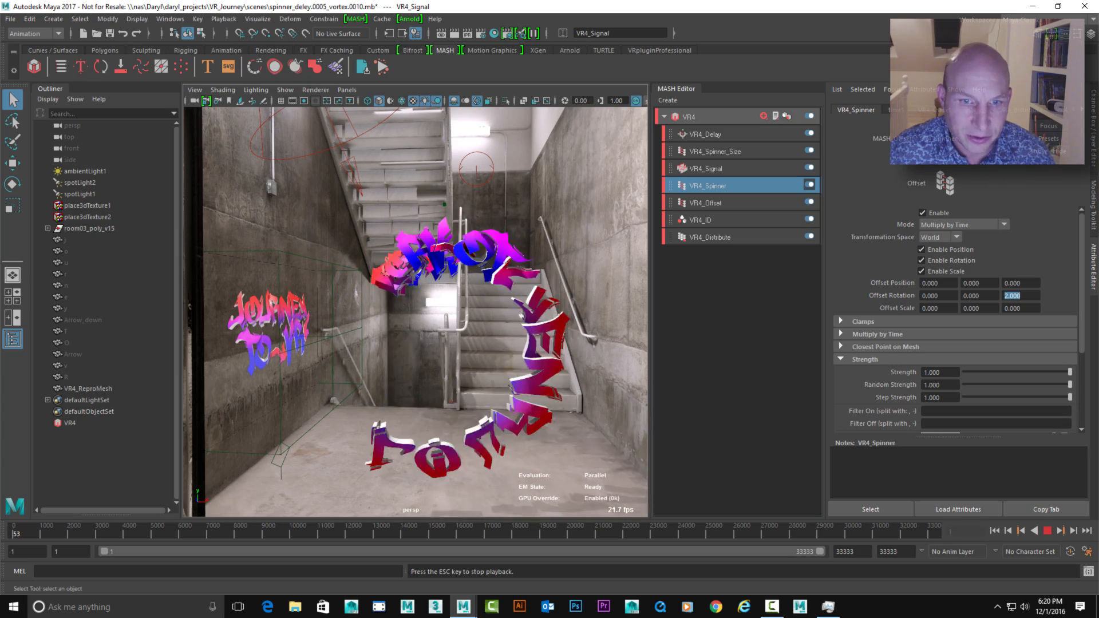
{"action": "scroll", "coordinate": [415, 312], "scroll_direction": "up", "scroll_amount": 1}
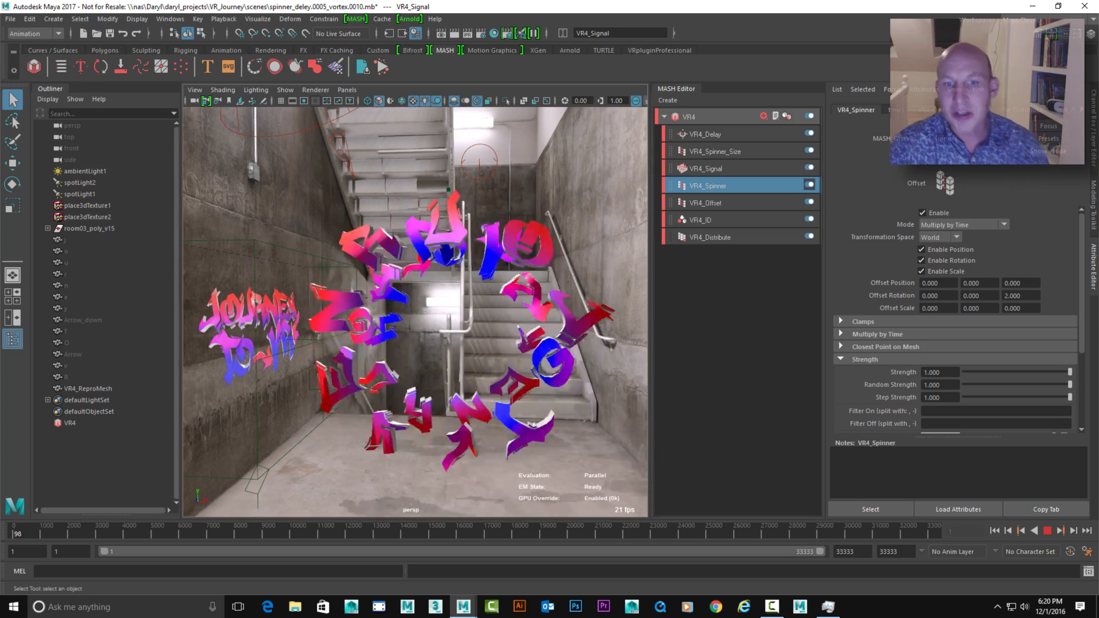
{"action": "scroll", "coordinate": [415, 313], "scroll_direction": "down", "scroll_amount": 2}
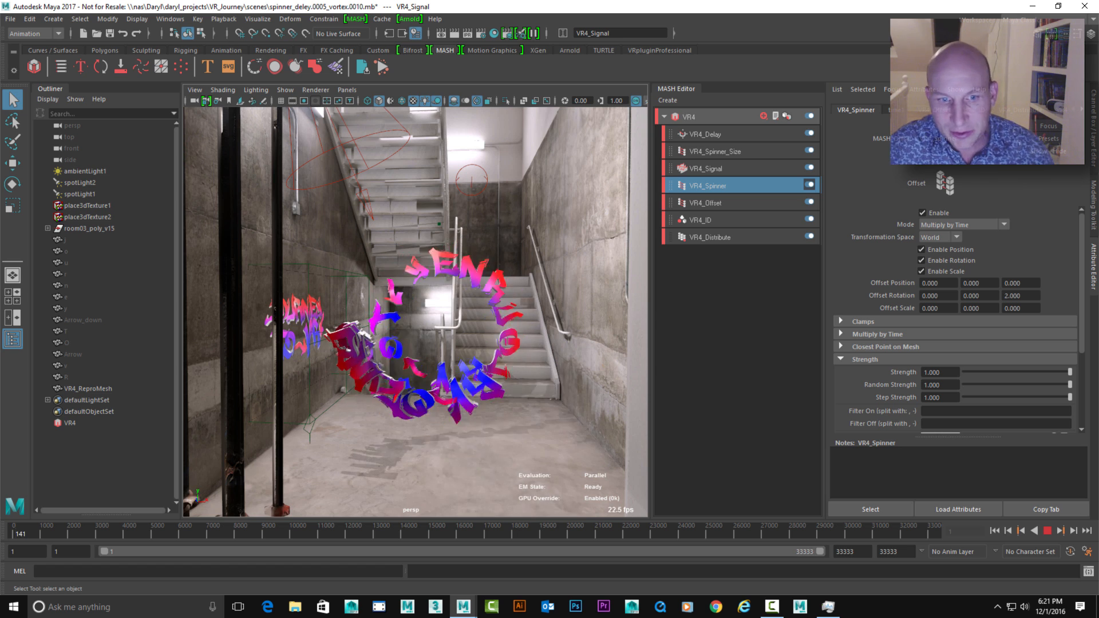
{"action": "scroll", "coordinate": [415, 312], "scroll_direction": "up", "scroll_amount": 1}
{"action": "scroll", "coordinate": [415, 312], "scroll_direction": "up", "scroll_amount": 1}
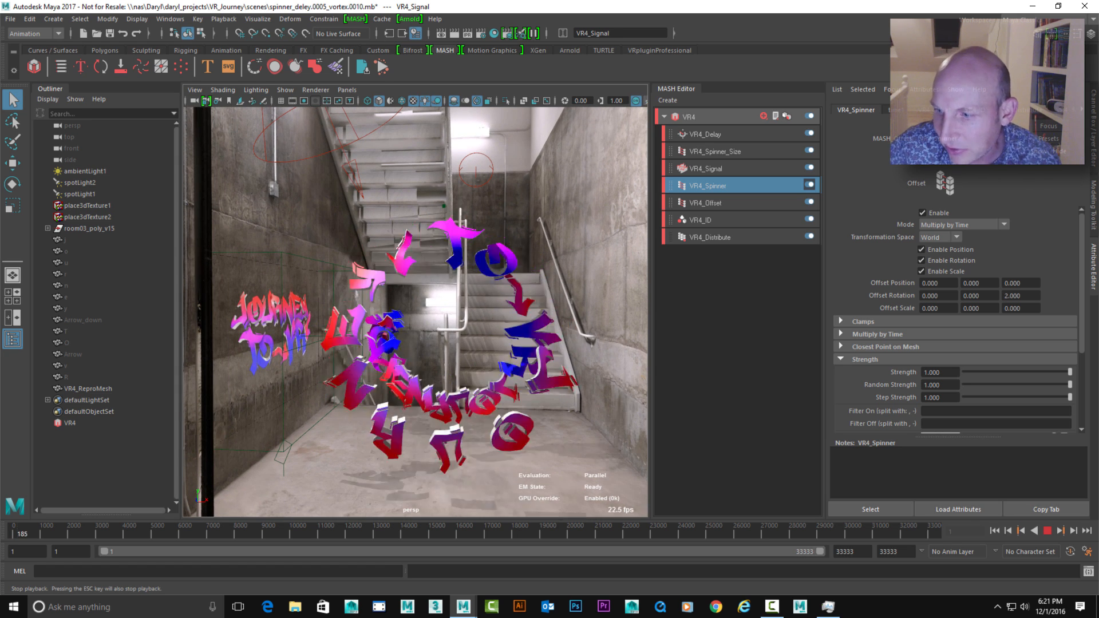
{"action": "left_click", "coordinate": [1048, 531]}
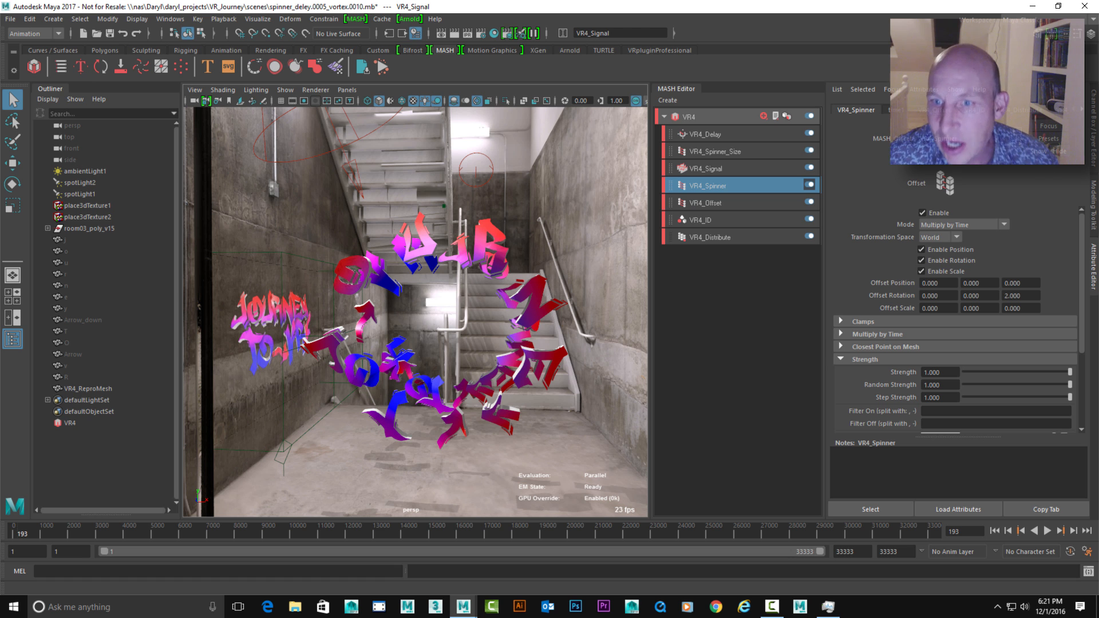
Disable the VR4_Spinner and VR4_Signal nodes while keeping VR4_Offset enabled, and check the letters in a short playback
{"action": "left_click", "coordinate": [809, 185]}
{"action": "left_click", "coordinate": [809, 201]}
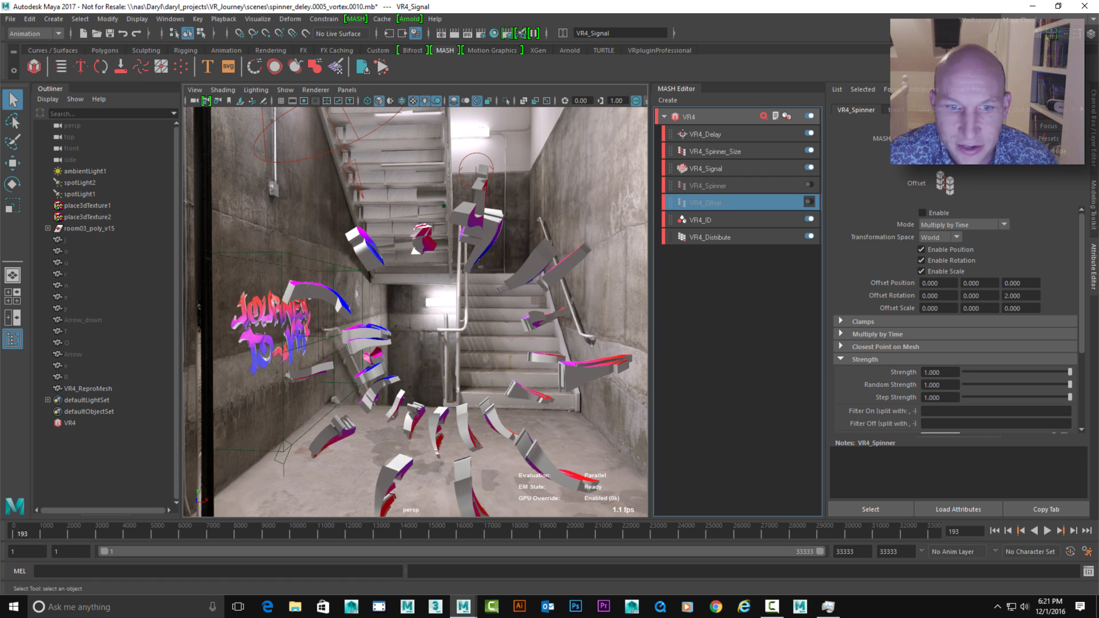
{"action": "left_click", "coordinate": [809, 202]}
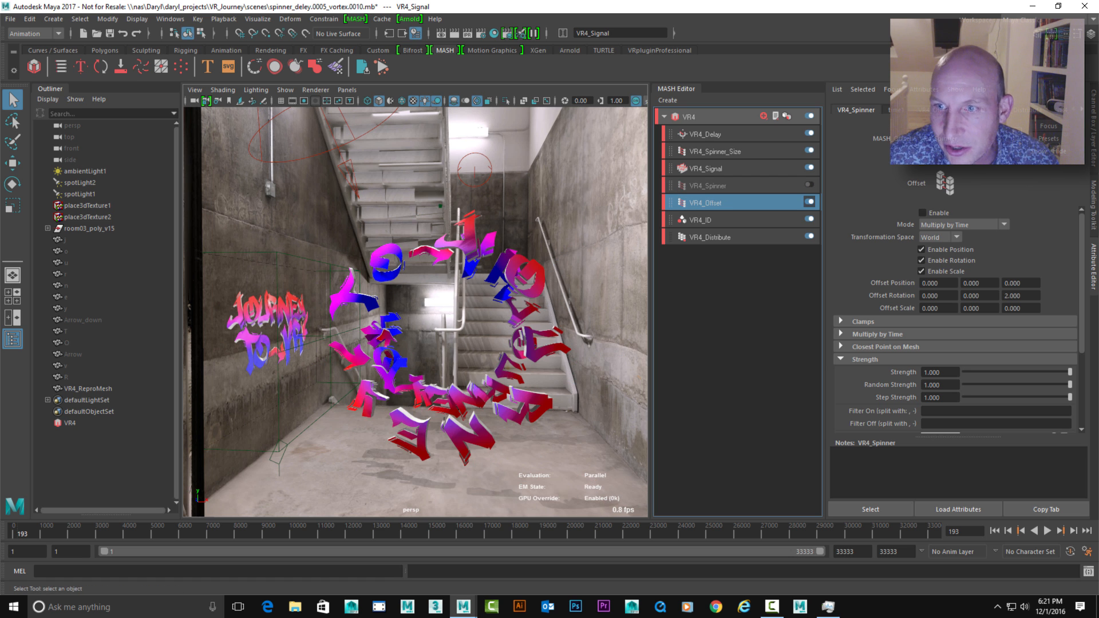
{"action": "left_click", "coordinate": [809, 167]}
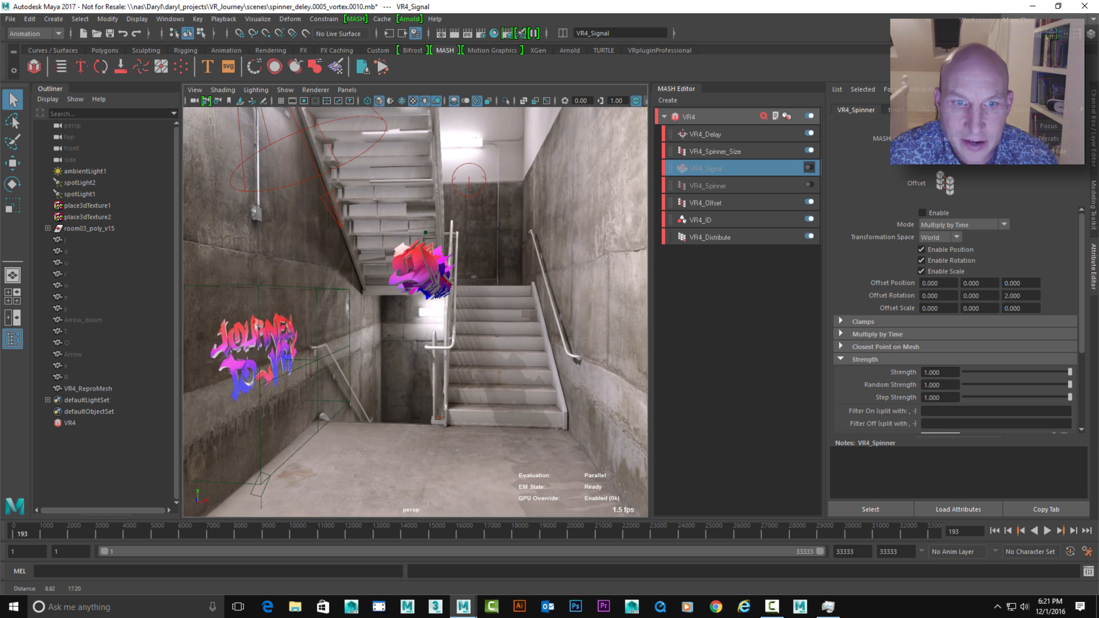
{"action": "mouse_move", "coordinate": [415, 312]}
{"action": "left_mouse_down", "text": "alt"}
{"action": "mouse_move", "coordinate": [447, 312]}
{"action": "mouse_move", "coordinate": [418, 315]}
{"action": "left_mouse_up", "text": "alt"}
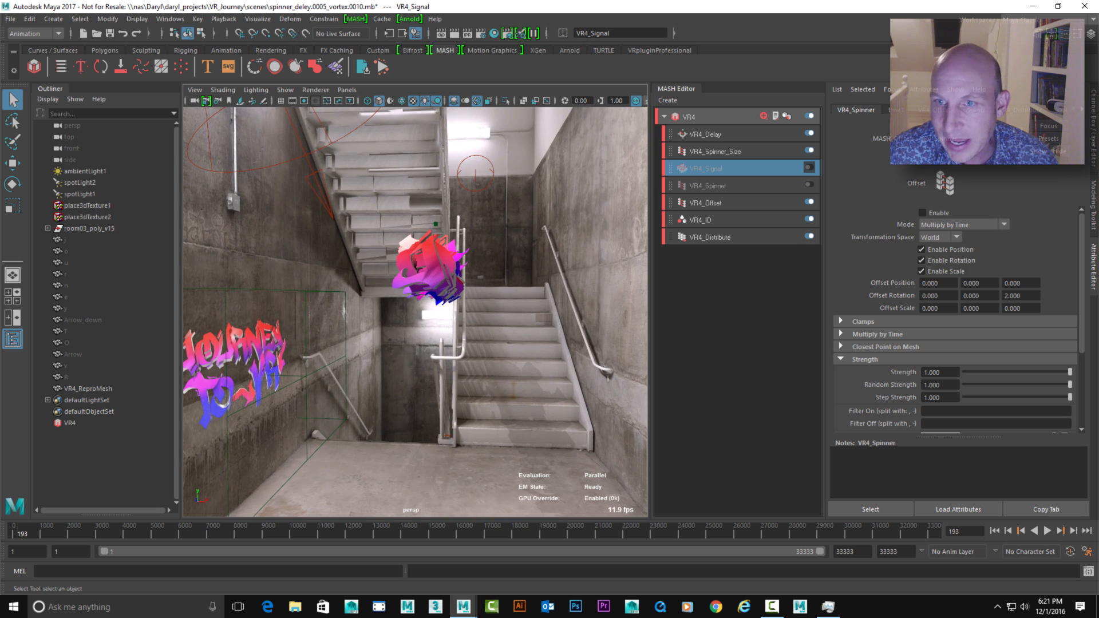
{"action": "left_click", "coordinate": [1047, 530]}
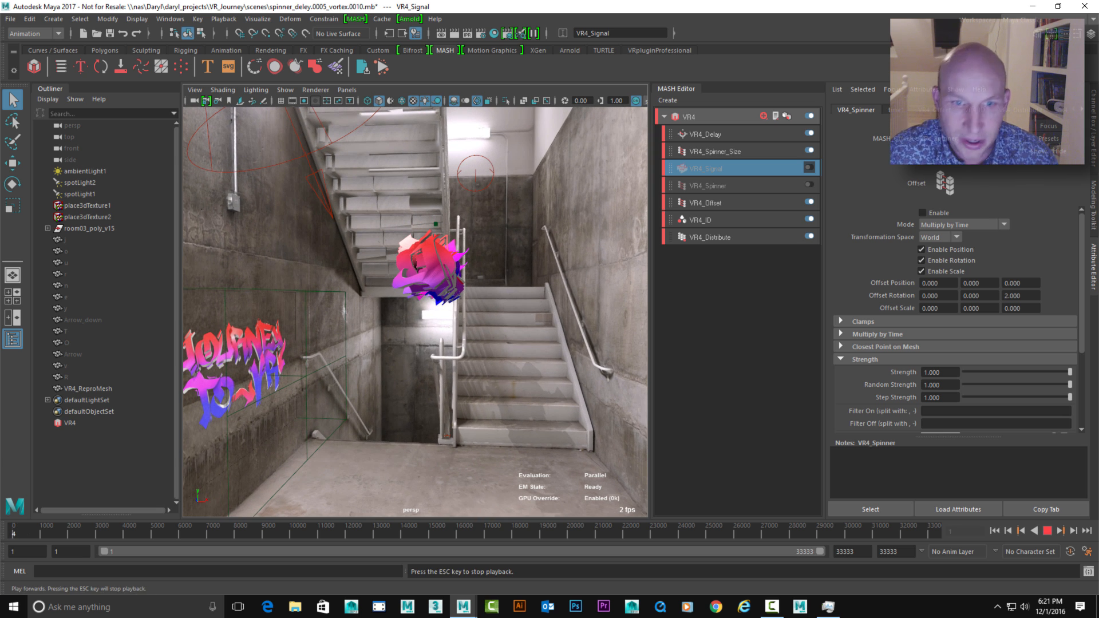
{"action": "left_click_drag", "start_coordinate": [415, 312], "coordinate": [430, 313], "text": "alt"}
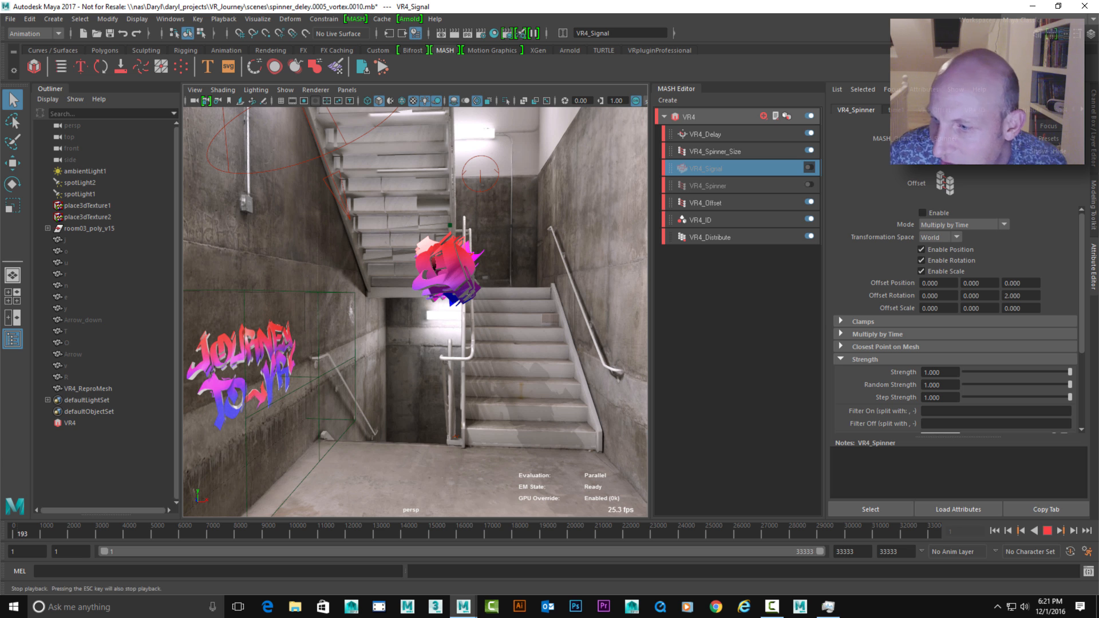
{"action": "key", "text": "Escape"}
Add a second Signal node to the VR4 network and set its Step Amount to 1
{"action": "left_click", "coordinate": [690, 117]}
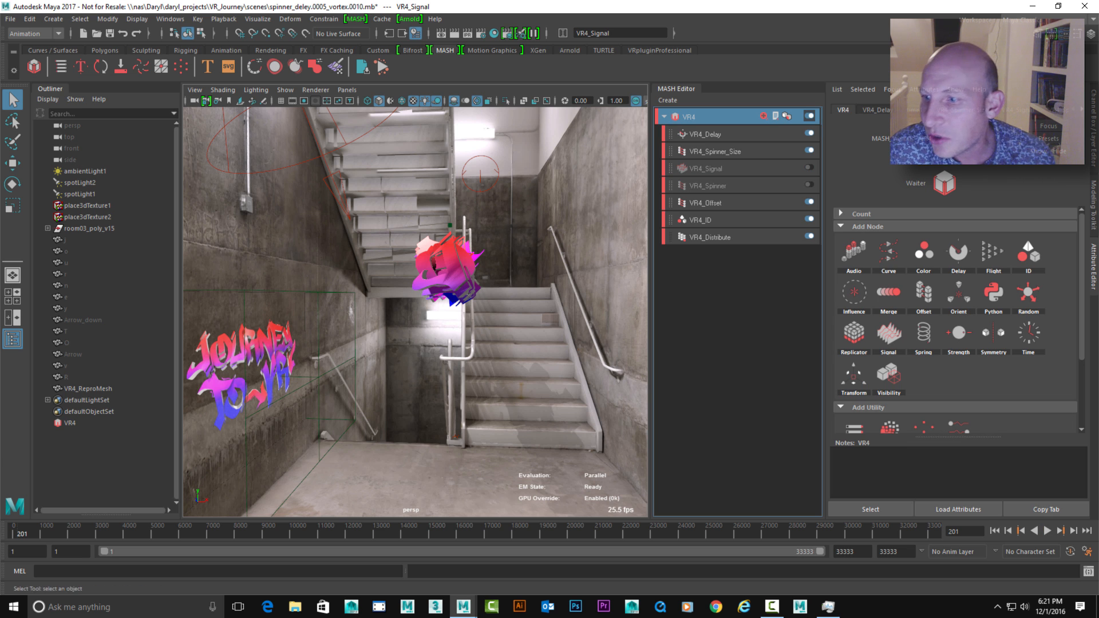
{"action": "left_click", "coordinate": [888, 332]}
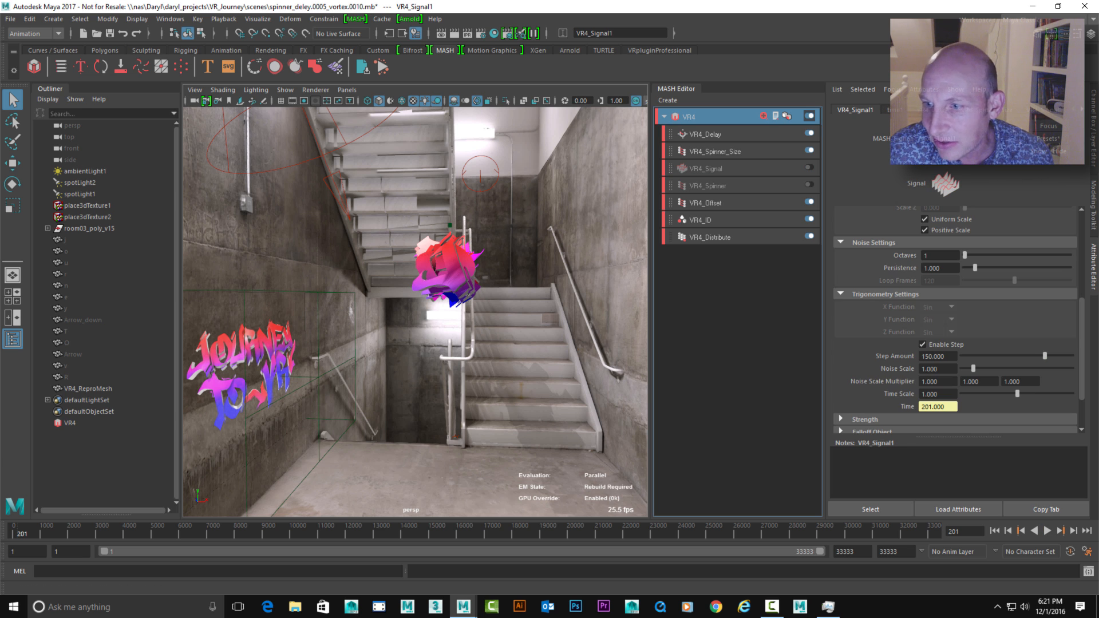
{"action": "scroll", "coordinate": [415, 312], "scroll_direction": "up", "scroll_amount": 3}
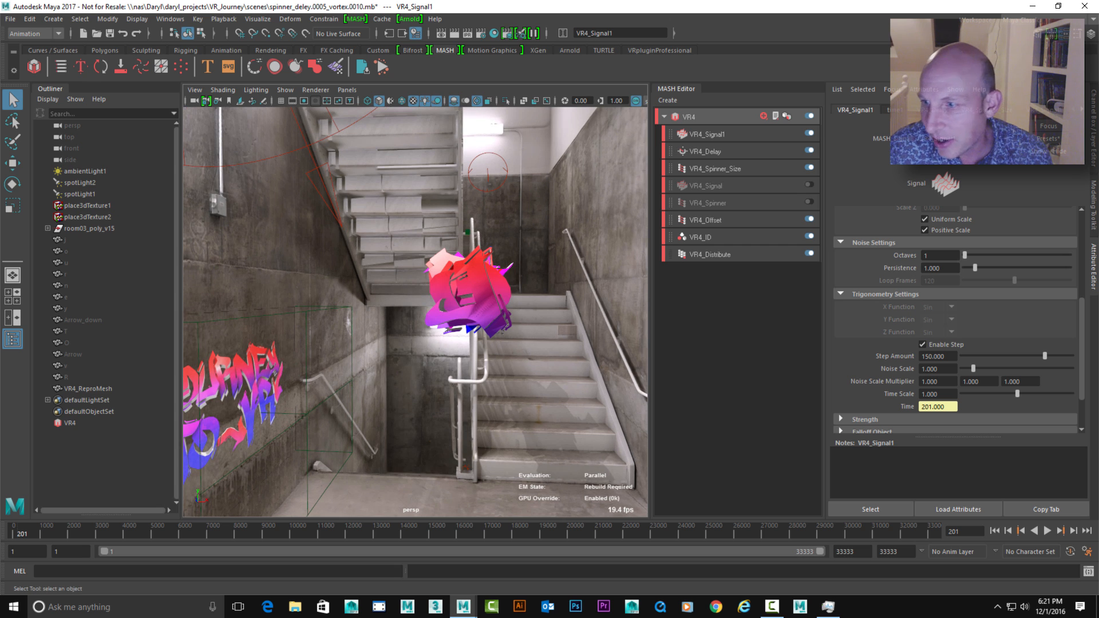
{"action": "scroll", "coordinate": [956, 320], "scroll_direction": "up", "scroll_amount": 2}
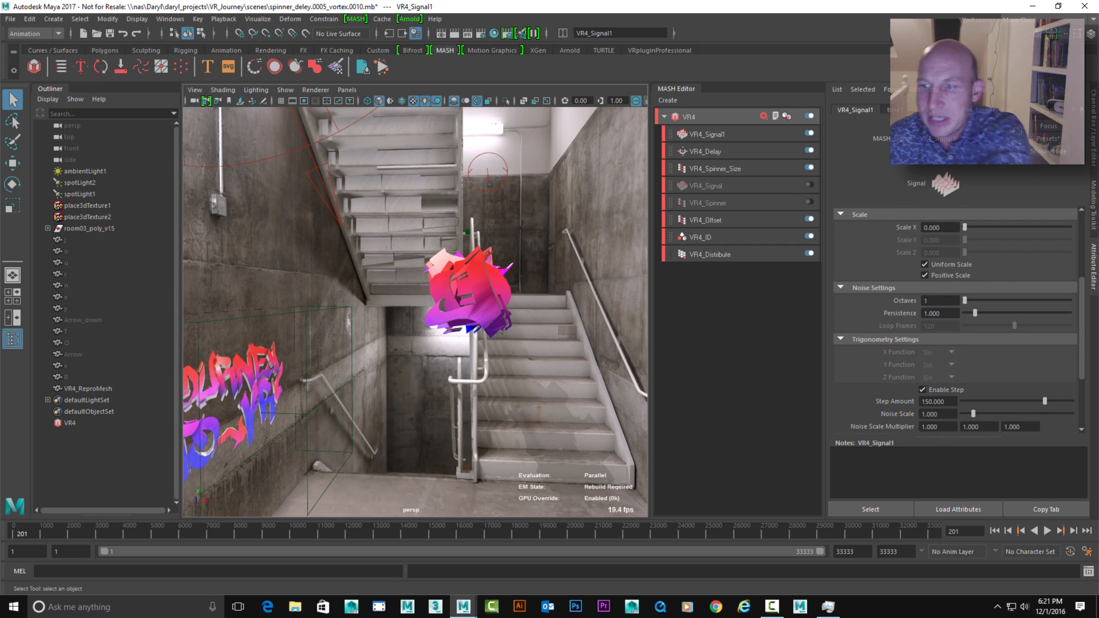
{"action": "double_click", "coordinate": [934, 401]}
{"action": "type", "text": "1"}
{"action": "key", "text": "Return"}
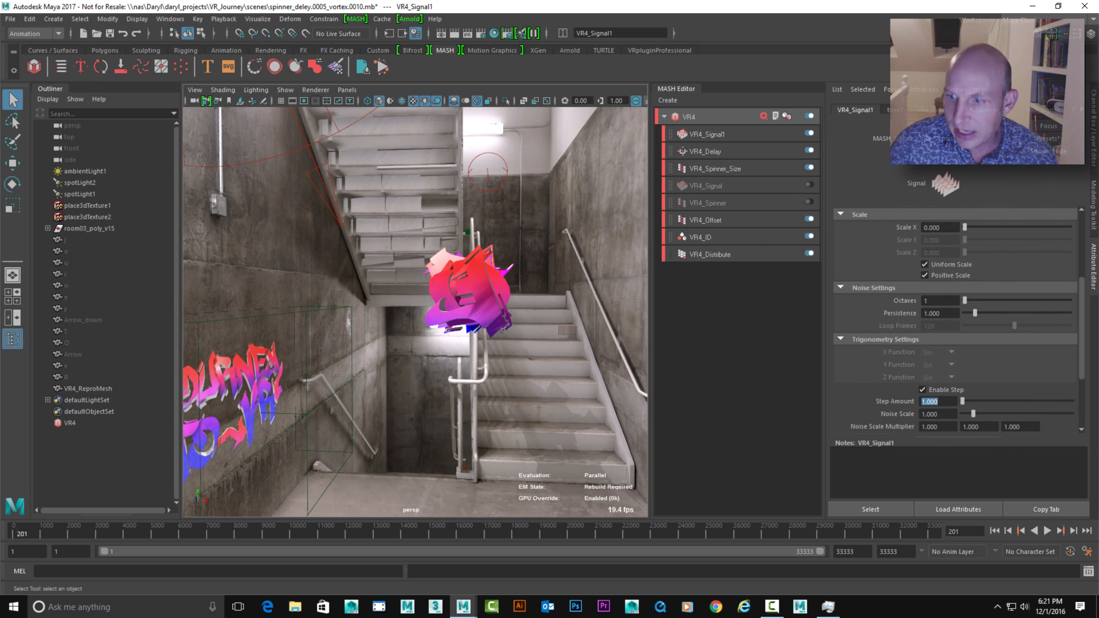
Play from the first frame and raise VR4_Signal1's Position X to about 6.04, Y to 10 and Z to about 7.64
{"action": "left_click", "coordinate": [708, 134]}
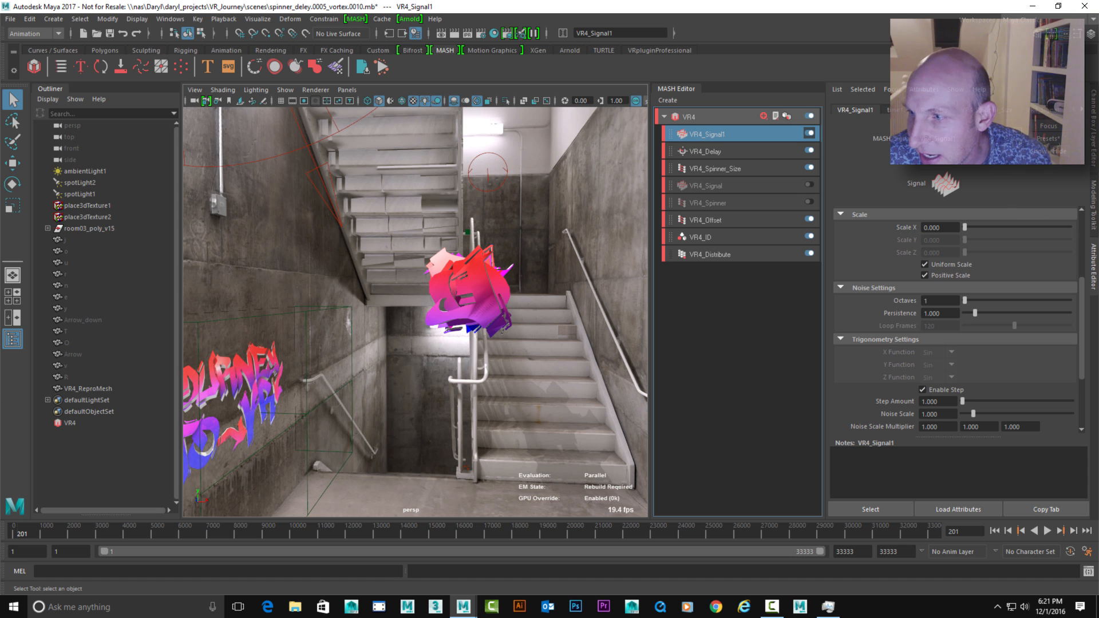
{"action": "scroll", "coordinate": [956, 321], "scroll_direction": "up", "scroll_amount": 5}
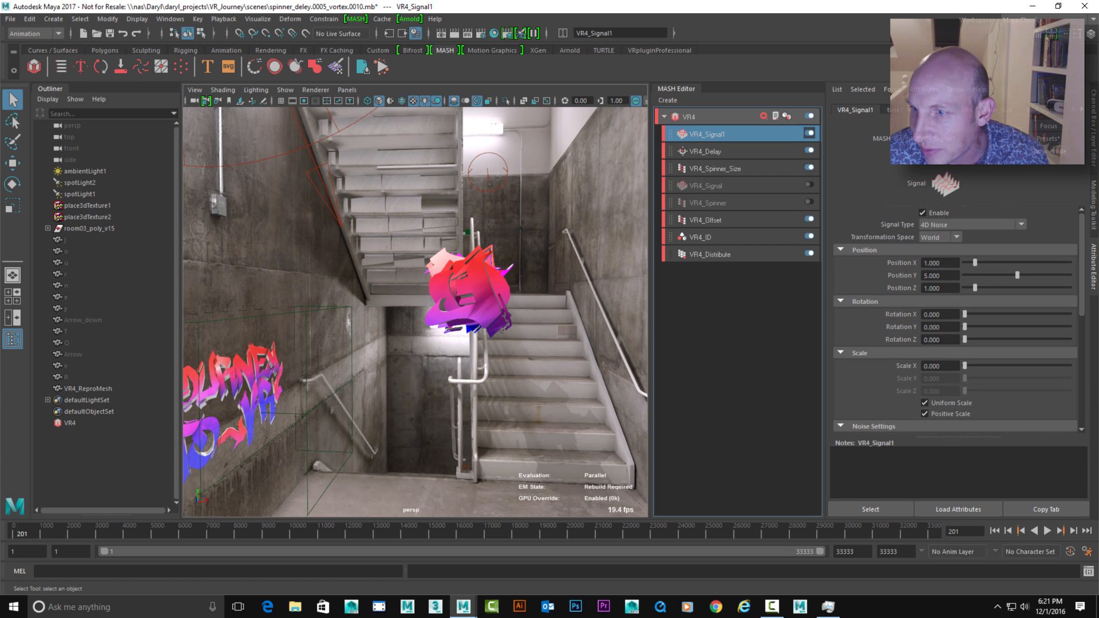
{"action": "left_click", "coordinate": [995, 532]}
{"action": "left_click", "coordinate": [1047, 531]}
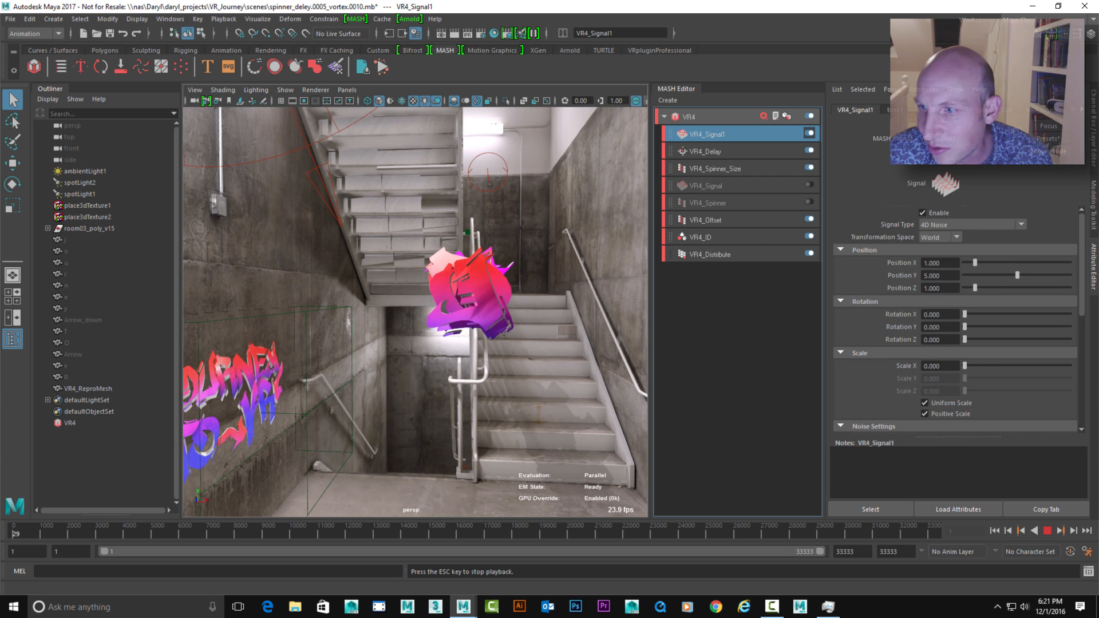
{"action": "left_click_drag", "start_coordinate": [975, 262], "coordinate": [1071, 275]}
{"action": "left_click_drag", "start_coordinate": [975, 288], "coordinate": [1045, 288]}
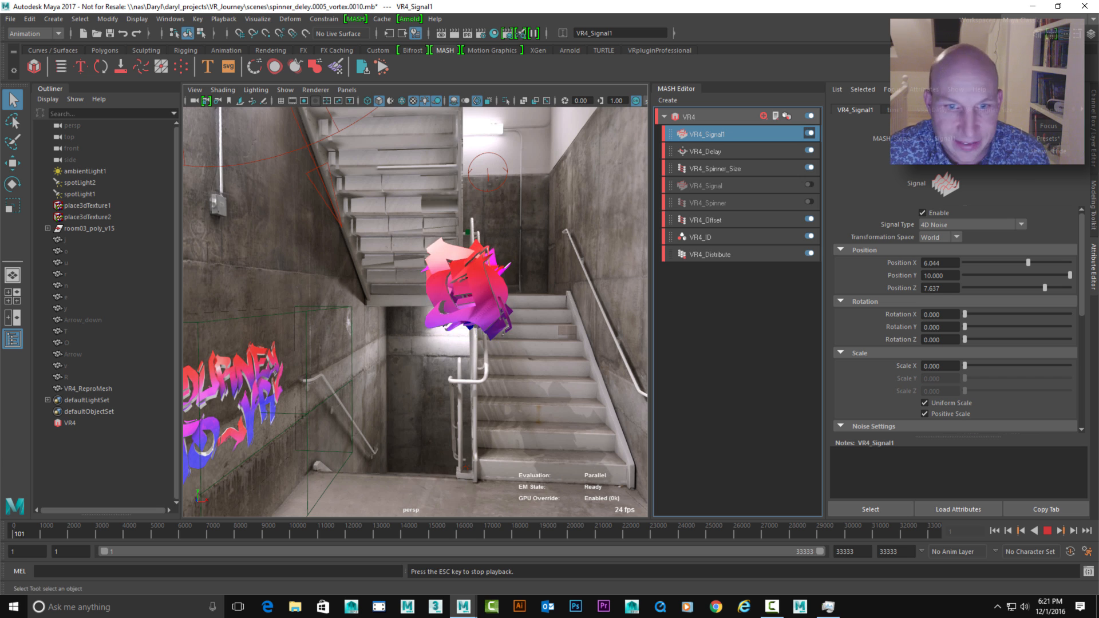
Change VR4_Signal1's signal type to Trigonometry while watching the letter cluster up close
{"action": "middle_click_drag", "start_coordinate": [452, 292], "coordinate": [423, 320], "text": "alt"}
{"action": "scroll", "coordinate": [423, 319], "scroll_direction": "up", "scroll_amount": 3}
{"action": "left_click", "coordinate": [970, 224]}
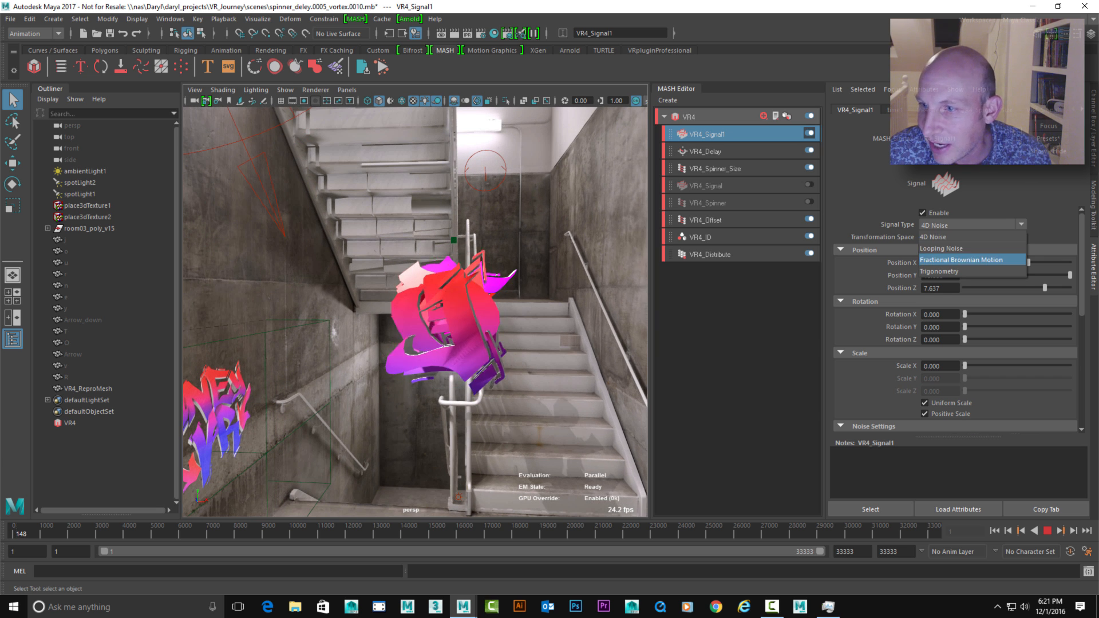
{"action": "left_click", "coordinate": [968, 253]}
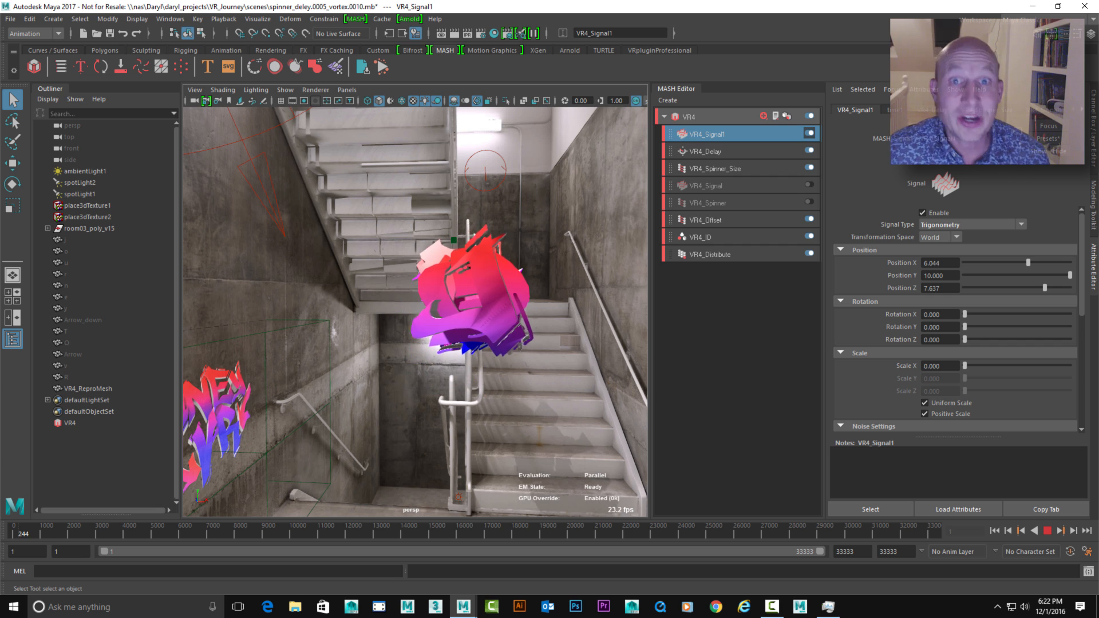
Raise VR4_Signal1's Position X and Z to 10 and replay the animation from the first frame
{"action": "left_click", "coordinate": [1047, 530]}
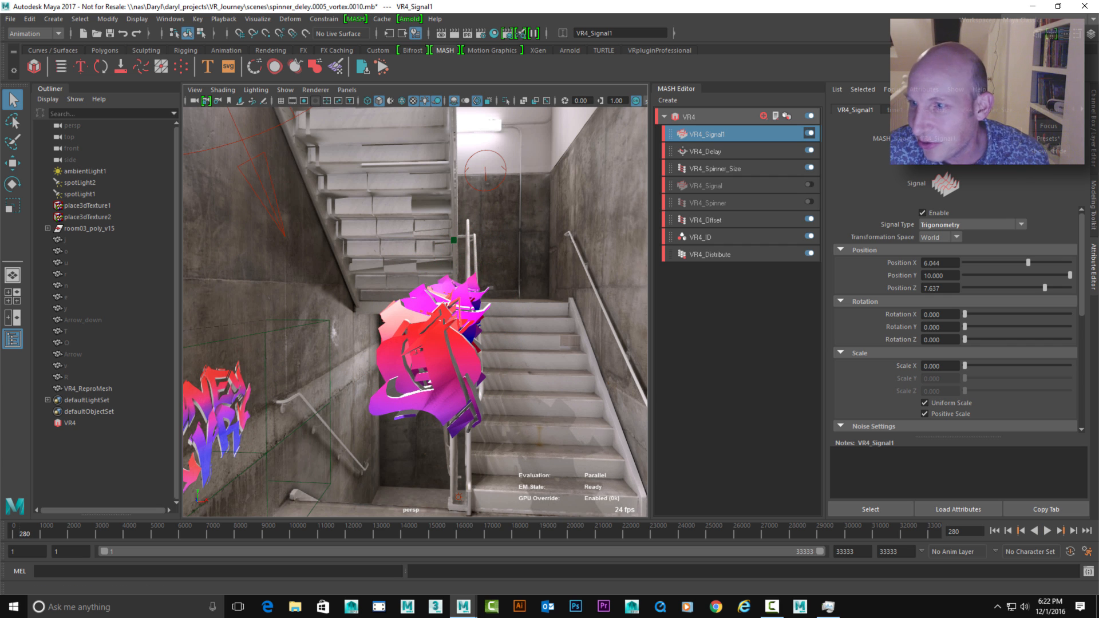
{"action": "left_click_drag", "start_coordinate": [1028, 262], "coordinate": [1070, 288]}
{"action": "left_click_drag", "start_coordinate": [458, 297], "coordinate": [410, 295], "text": "alt"}
{"action": "middle_click_drag", "start_coordinate": [409, 295], "coordinate": [492, 277], "text": "alt"}
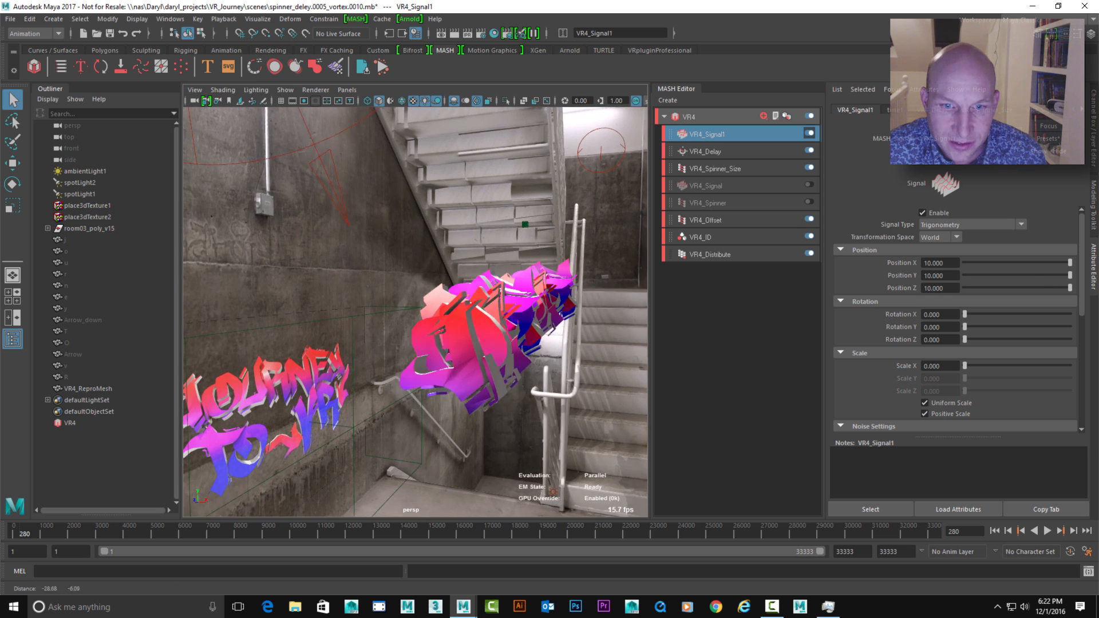
{"action": "left_click_drag", "start_coordinate": [492, 277], "coordinate": [473, 282], "text": "alt"}
{"action": "left_click", "coordinate": [995, 531]}
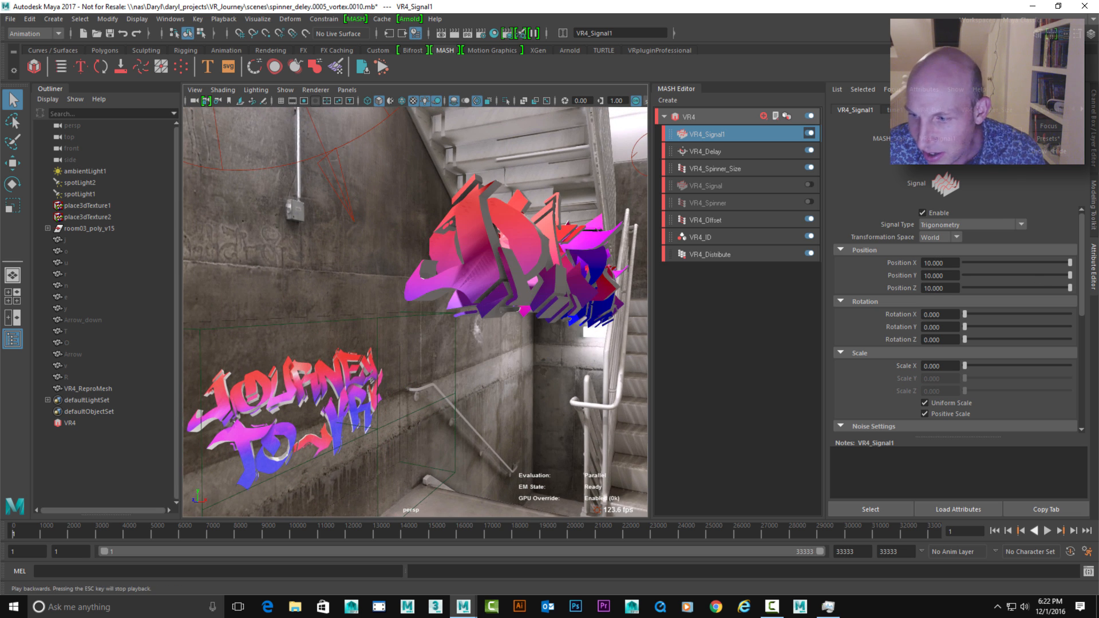
{"action": "left_click", "coordinate": [1047, 531]}
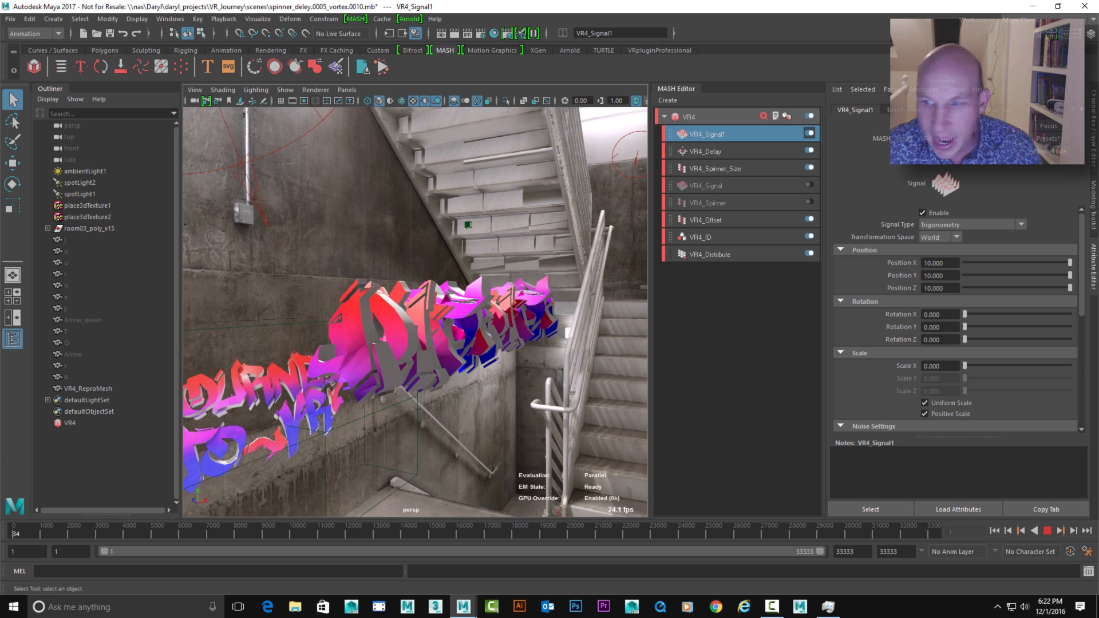
Lower VR4_Signal1's Time Scale to about 0.958 during playback
{"action": "scroll", "coordinate": [956, 320], "scroll_direction": "down", "scroll_amount": 5}
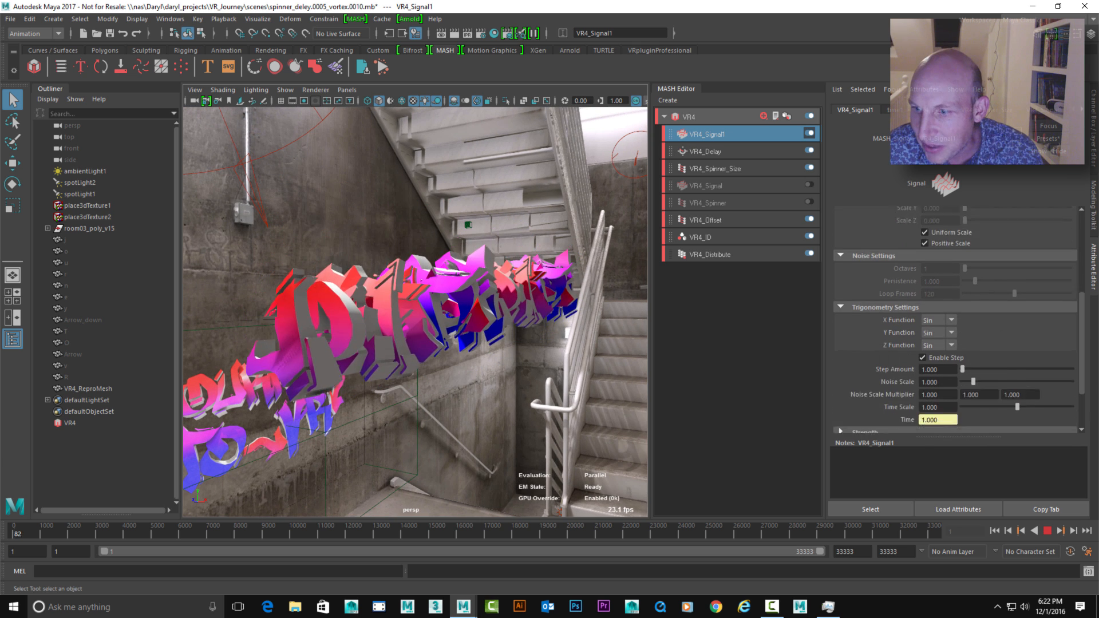
{"action": "scroll", "coordinate": [957, 321], "scroll_direction": "down", "scroll_amount": 2}
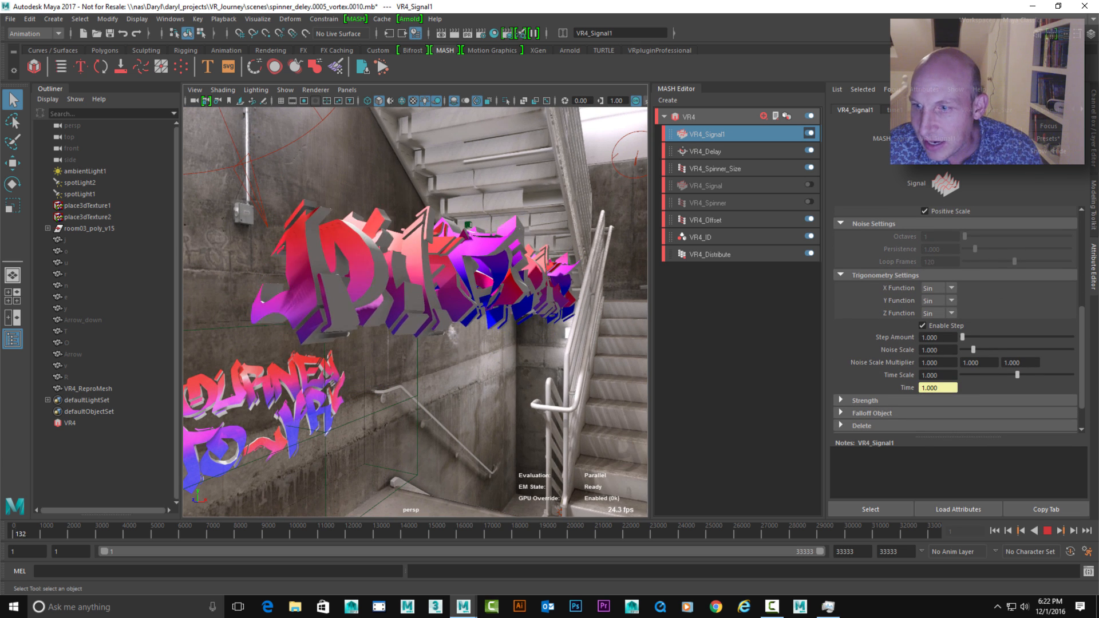
{"action": "mouse_move", "coordinate": [1017, 375]}
{"action": "left_mouse_down"}
{"action": "mouse_move", "coordinate": [1028, 375]}
{"action": "mouse_move", "coordinate": [968, 375]}
{"action": "mouse_move", "coordinate": [1015, 375]}
{"action": "left_mouse_up"}
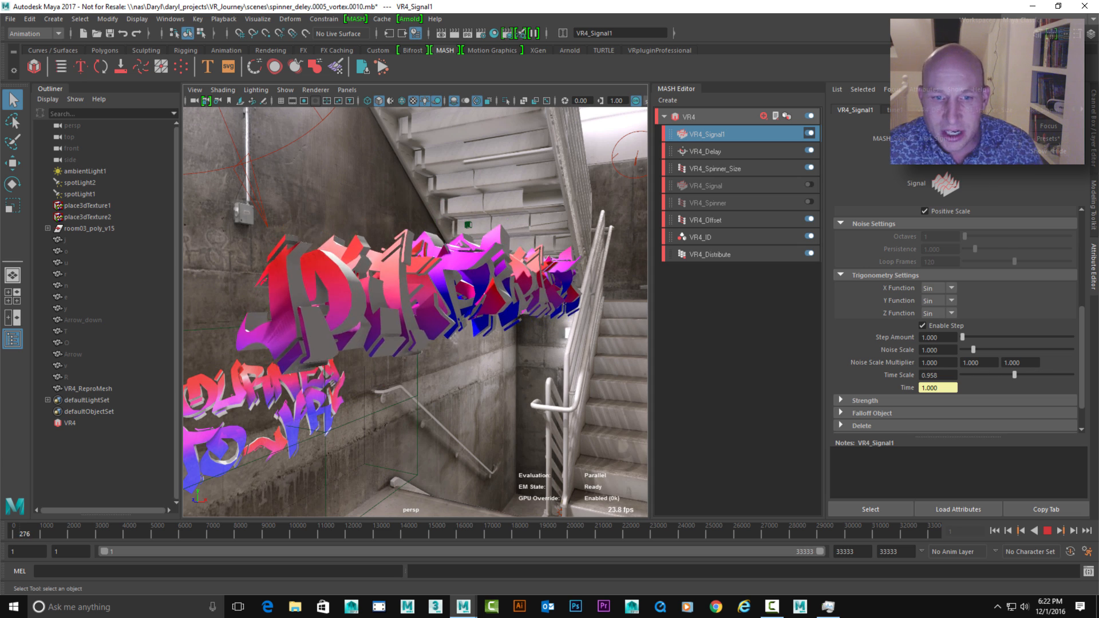
Apply the two_balls preset to VR4_Signal1, watch the letters move in front of the stairwell, and stop playback
{"action": "left_click_drag", "start_coordinate": [401, 320], "coordinate": [441, 312], "text": "alt"}
{"action": "left_click", "coordinate": [1048, 139]}
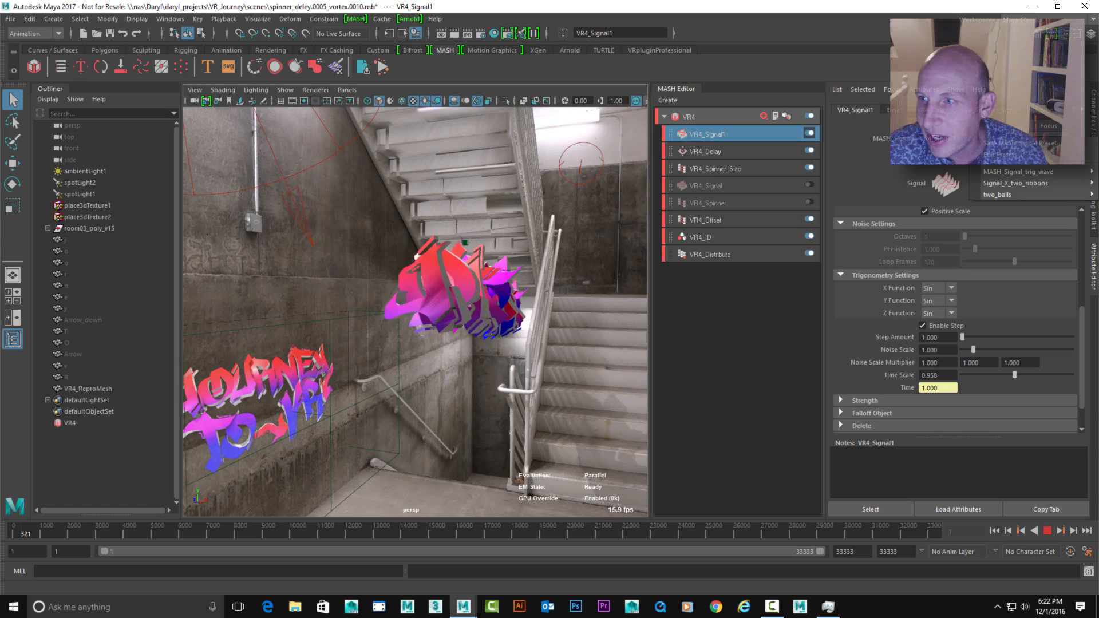
{"action": "mouse_move", "coordinate": [1002, 195]}
{"action": "left_click", "coordinate": [918, 196]}
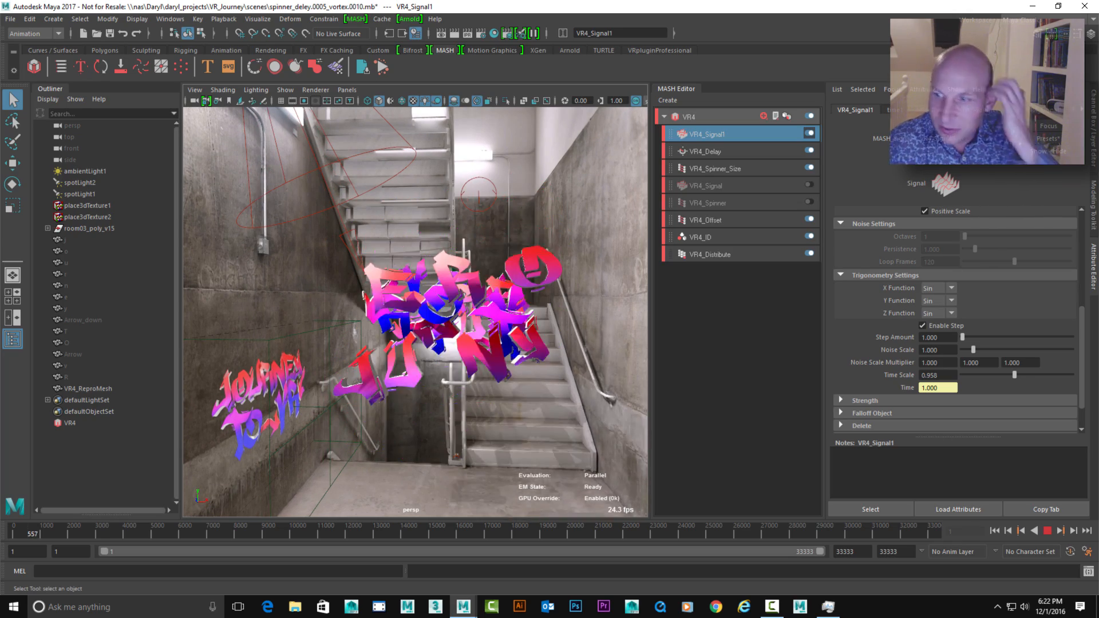
{"action": "scroll", "coordinate": [955, 320], "scroll_direction": "up", "scroll_amount": 1}
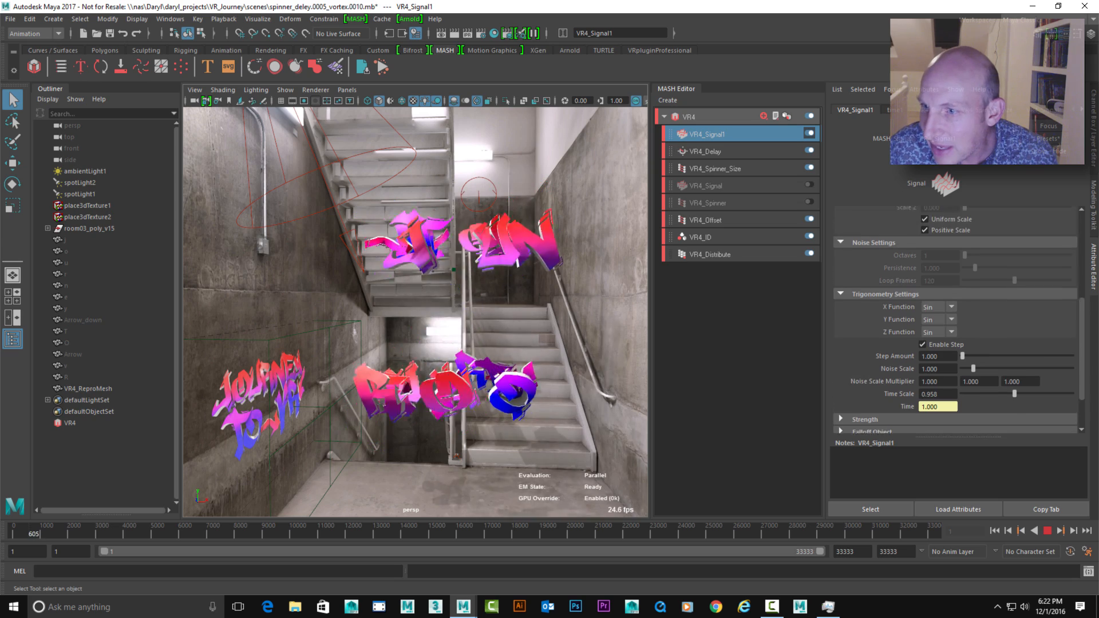
{"action": "scroll", "coordinate": [955, 320], "scroll_direction": "up", "scroll_amount": 8}
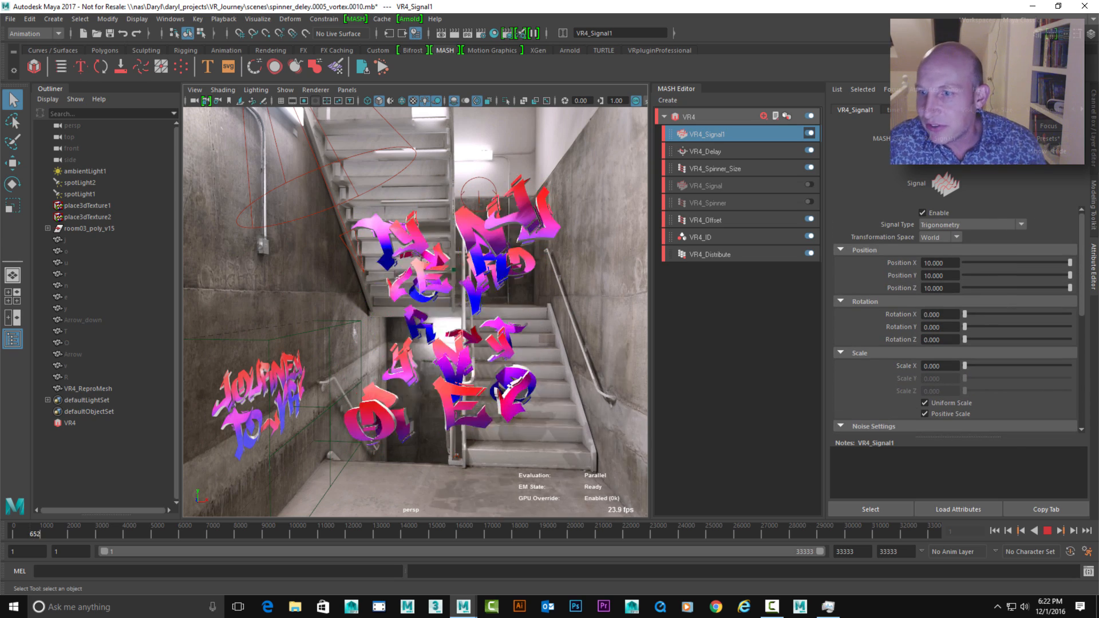
{"action": "left_click", "coordinate": [1048, 531]}
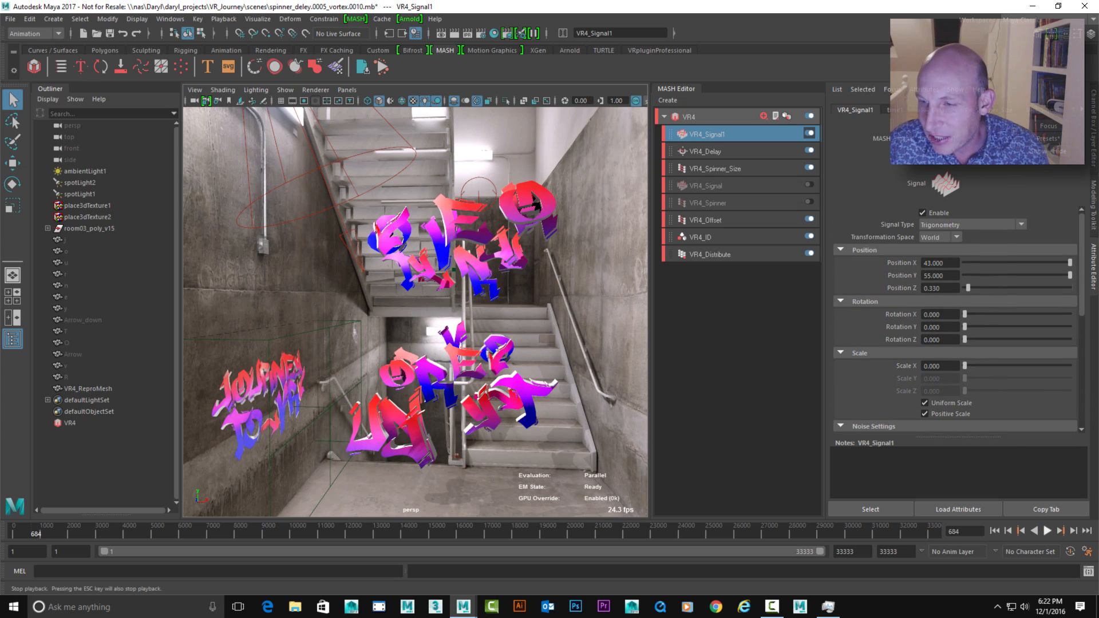
Enter 3 for VR4_Signal1's Position Z and raise it further to about 4.78
{"action": "left_click_drag", "start_coordinate": [424, 320], "coordinate": [389, 319], "text": "alt"}
{"action": "double_click", "coordinate": [933, 288]}
{"action": "type", "text": "3"}
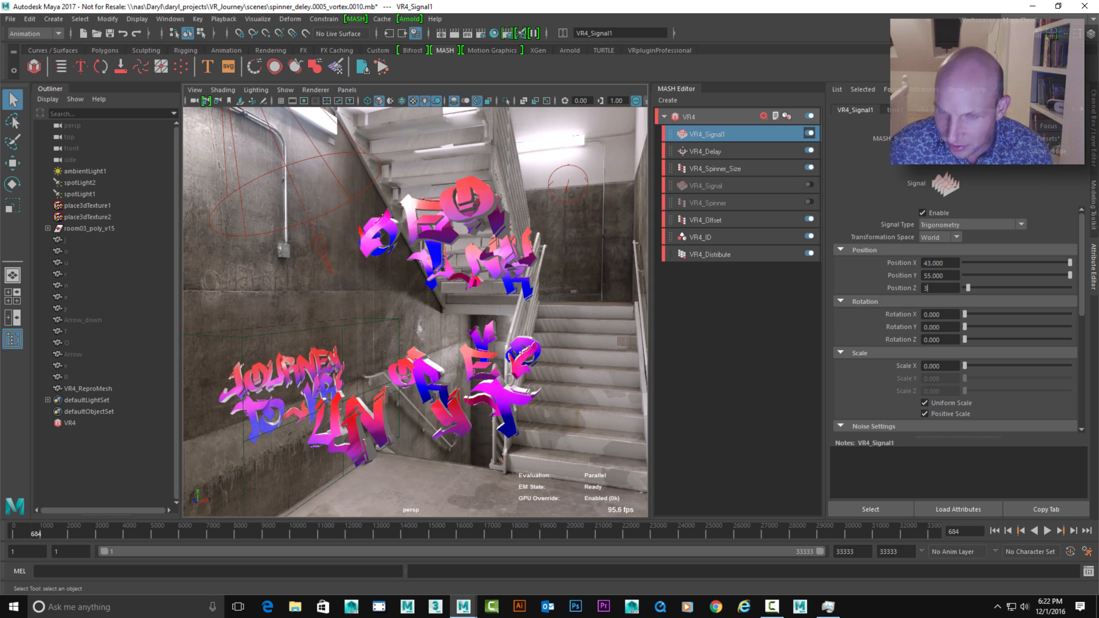
{"action": "key", "text": "Return"}
{"action": "left_click_drag", "start_coordinate": [996, 288], "coordinate": [1014, 288]}
Set VR4_Signal1's Step Amount to 100 in the Trigonometry settings
{"action": "scroll", "coordinate": [956, 321], "scroll_direction": "down", "scroll_amount": 5}
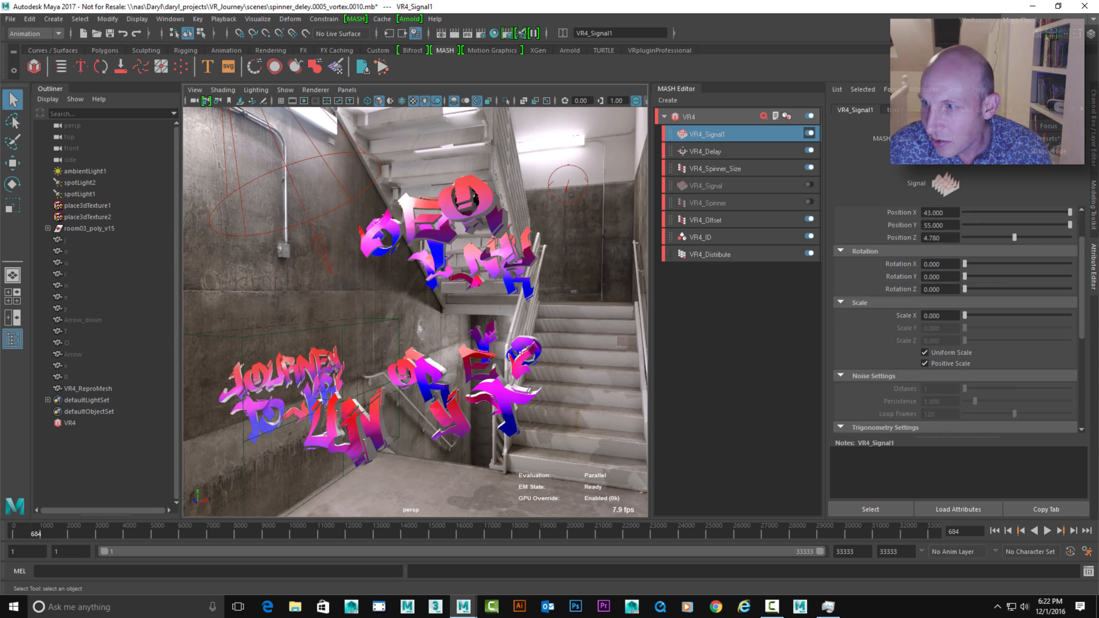
{"action": "left_click_drag", "start_coordinate": [446, 320], "coordinate": [467, 316], "text": "alt"}
{"action": "right_click_drag", "start_coordinate": [467, 316], "coordinate": [493, 316], "text": "alt"}
{"action": "double_click", "coordinate": [933, 349]}
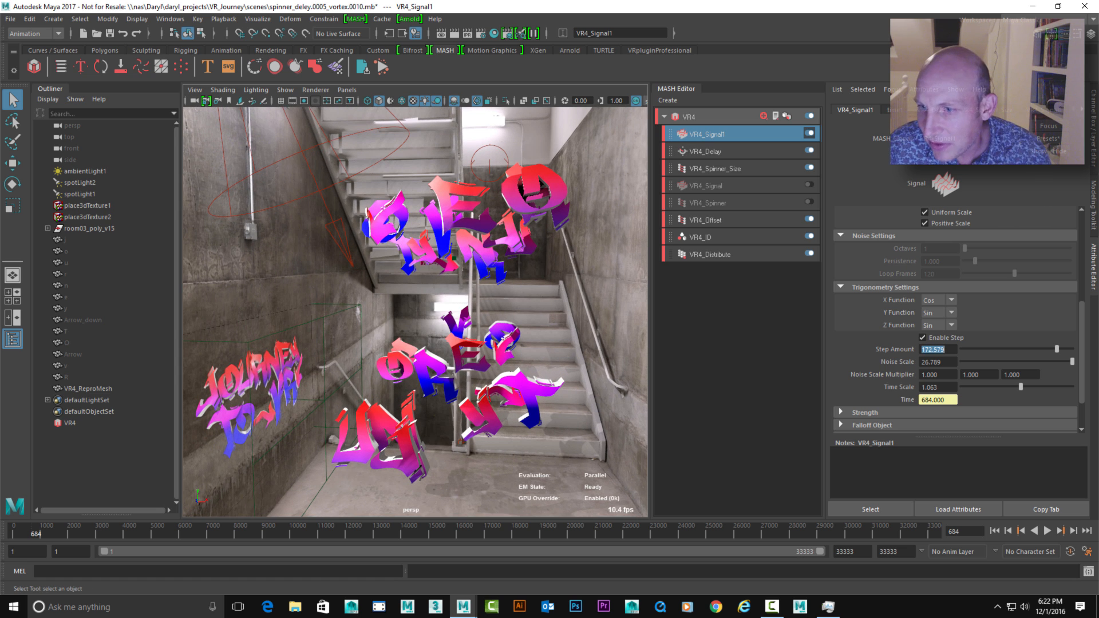
{"action": "type", "text": "100"}
{"action": "key", "text": "Return"}
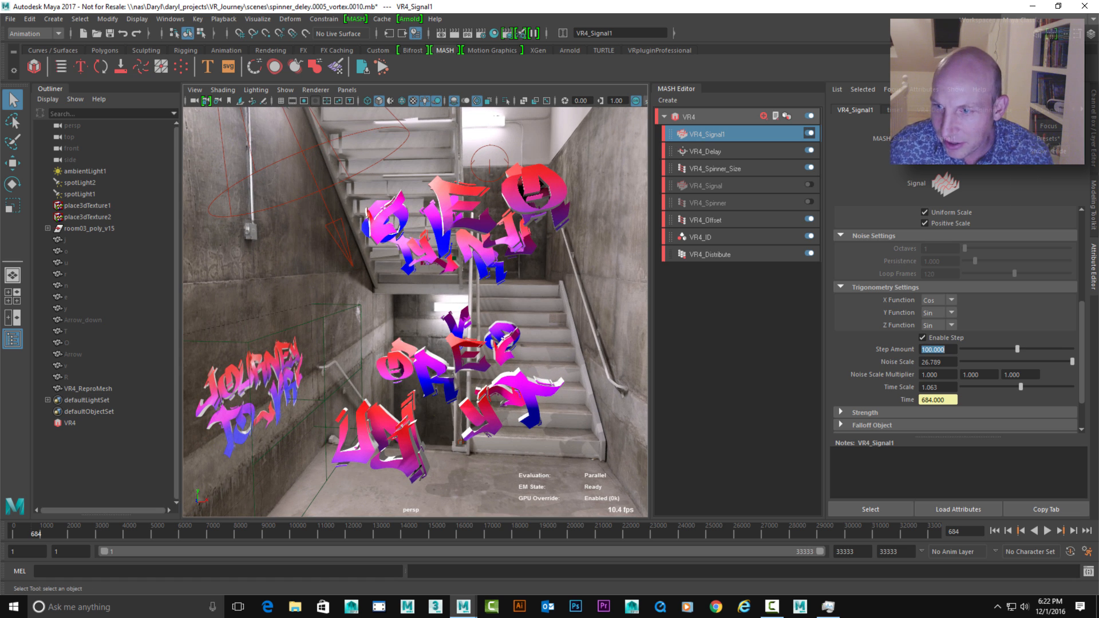
Play the animation while fine-tuning VR4_Signal1's Noise Scale to about 26.16, and check the VR4_Distribute node's settings
{"action": "left_click", "coordinate": [1047, 530]}
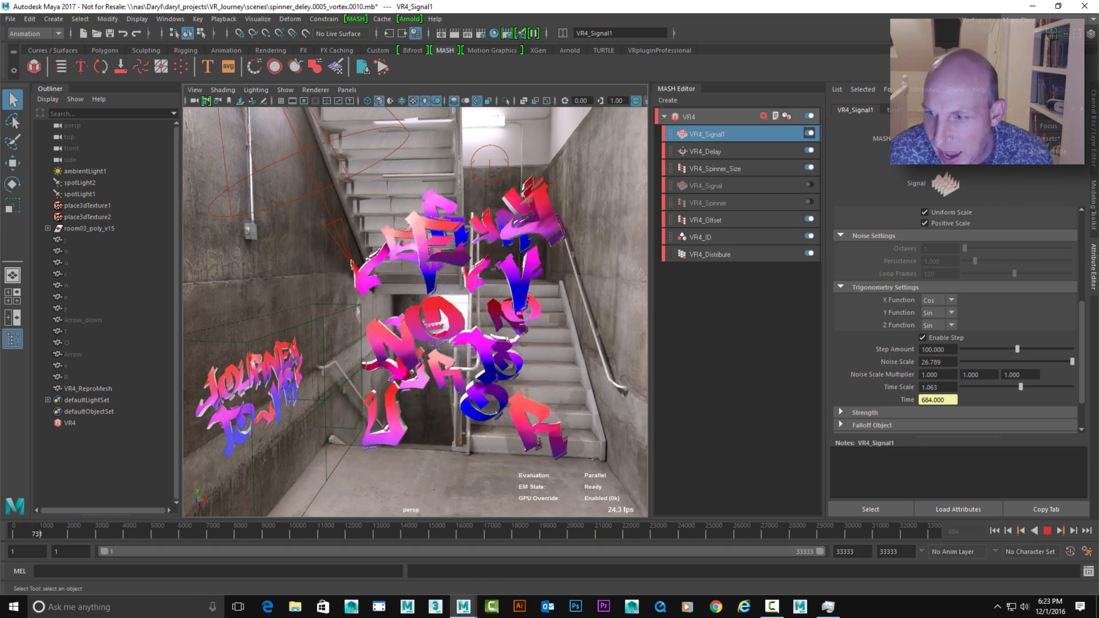
{"action": "left_click", "coordinate": [1072, 362]}
{"action": "left_click_drag", "start_coordinate": [1017, 362], "coordinate": [1017, 362]}
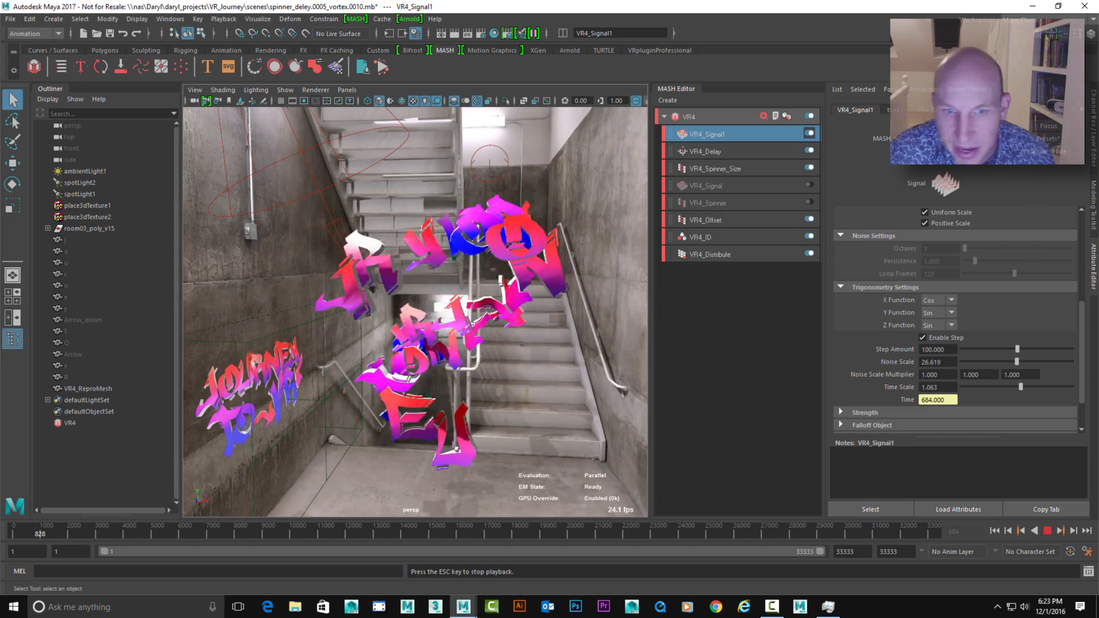
{"action": "left_click_drag", "start_coordinate": [938, 362], "coordinate": [931, 362], "text": "ctrl"}
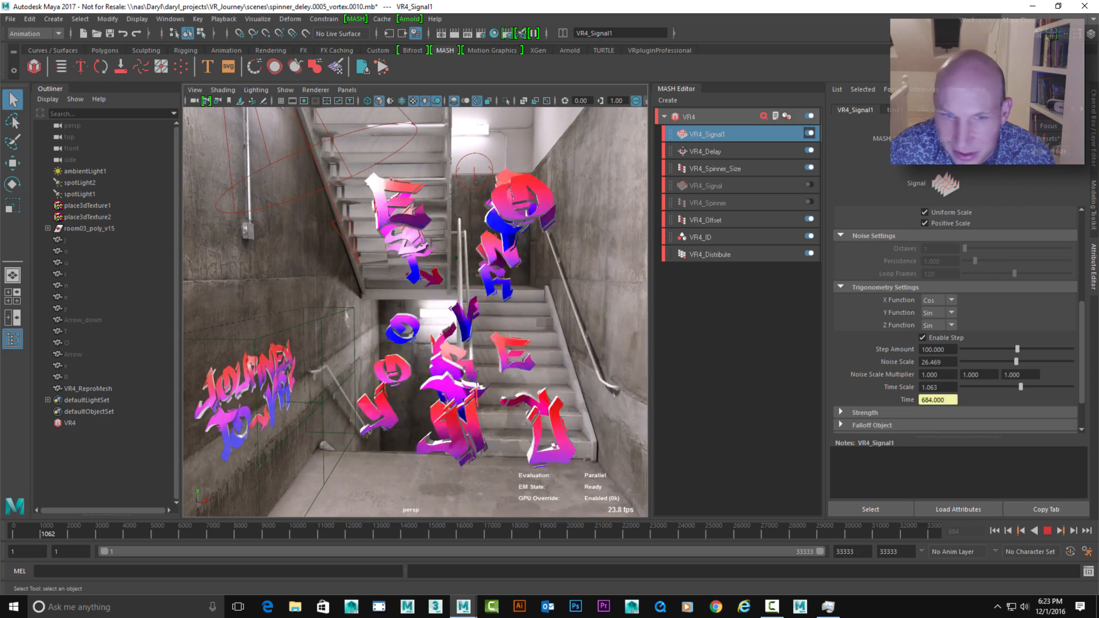
{"action": "left_click_drag", "start_coordinate": [932, 362], "coordinate": [933, 362], "text": "ctrl"}
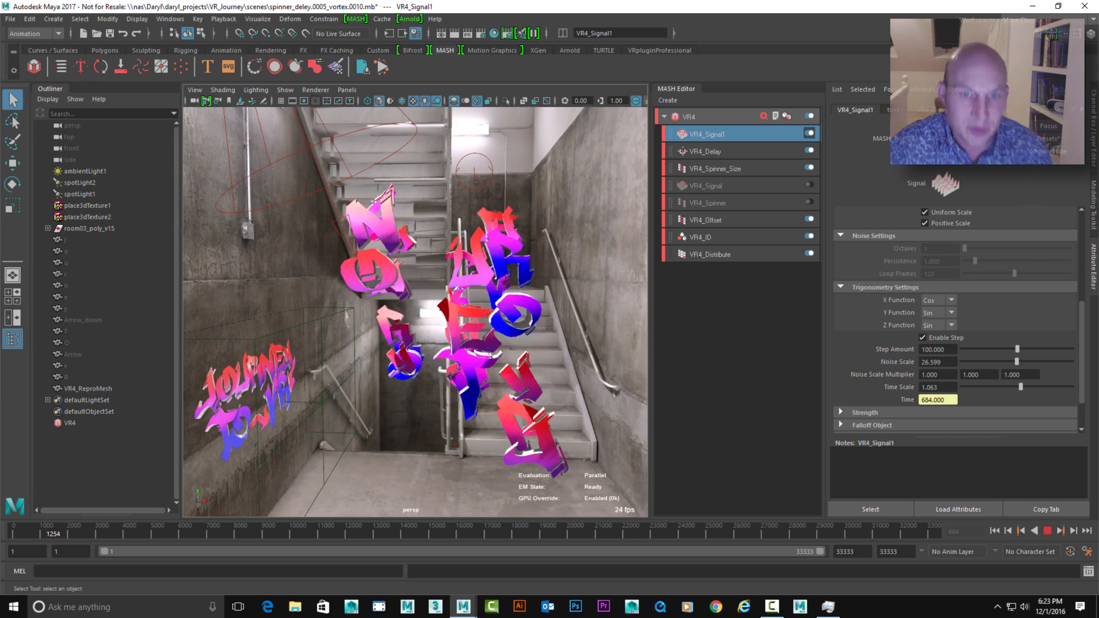
{"action": "left_click", "coordinate": [710, 254]}
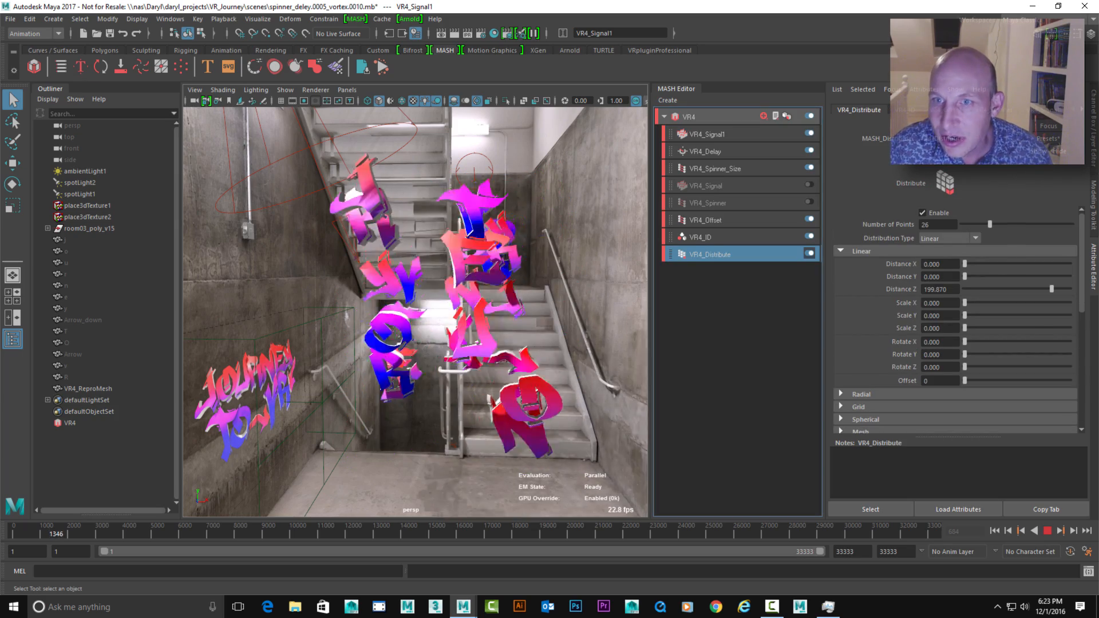
{"action": "left_click", "coordinate": [707, 135]}
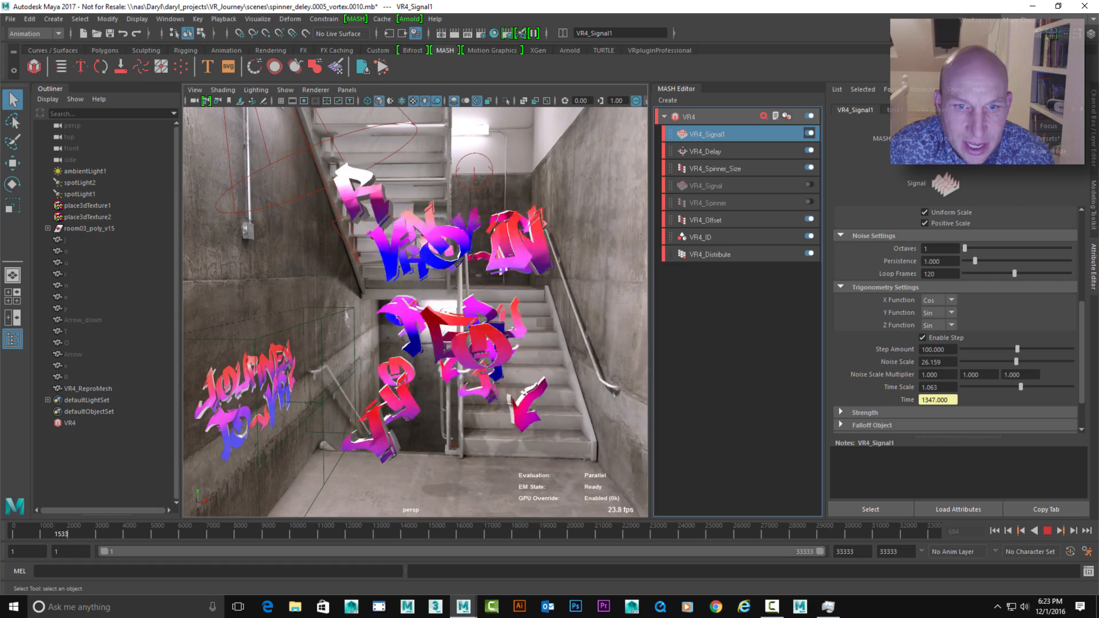
Lower VR4_Signal1's Noise Scale to about 1.12 and its Step Amount to about 3.158 during playback
{"action": "left_click_drag", "start_coordinate": [1016, 362], "coordinate": [968, 362]}
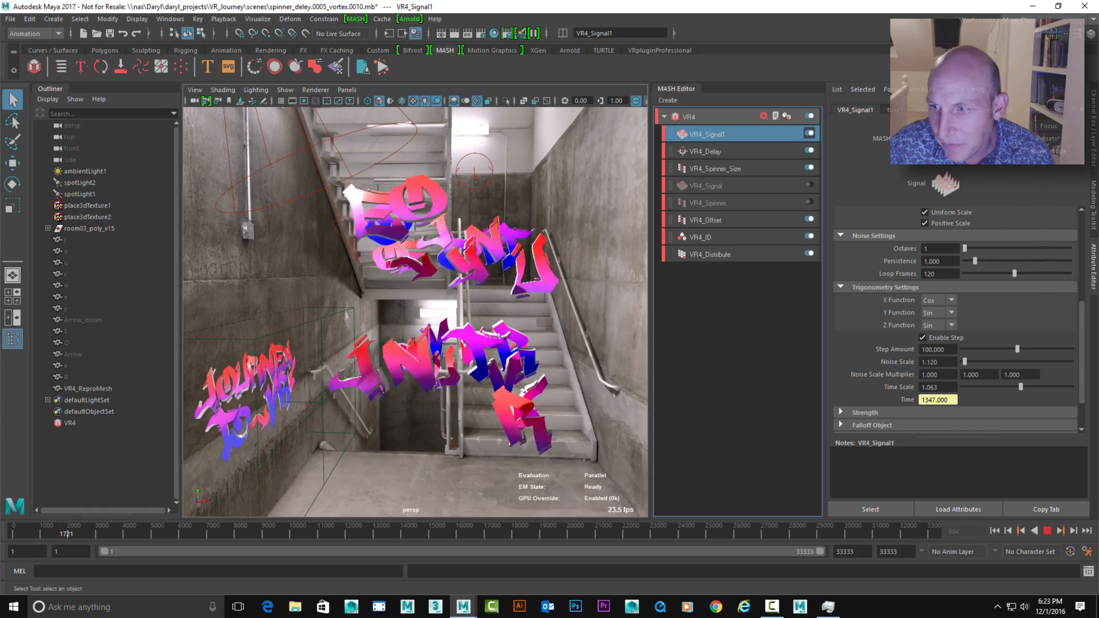
{"action": "left_click_drag", "start_coordinate": [1018, 349], "coordinate": [965, 349]}
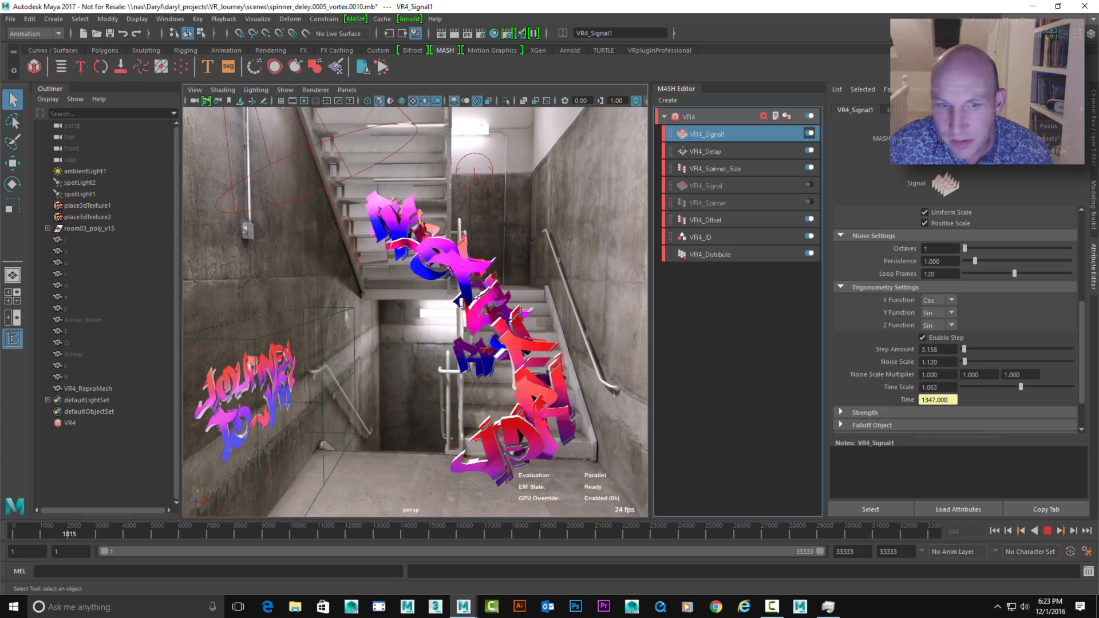
{"action": "mouse_move", "coordinate": [540, 288]}
{"action": "left_mouse_down", "text": "alt"}
{"action": "mouse_move", "coordinate": [498, 280]}
{"action": "mouse_move", "coordinate": [560, 280]}
{"action": "left_mouse_up", "text": "alt"}
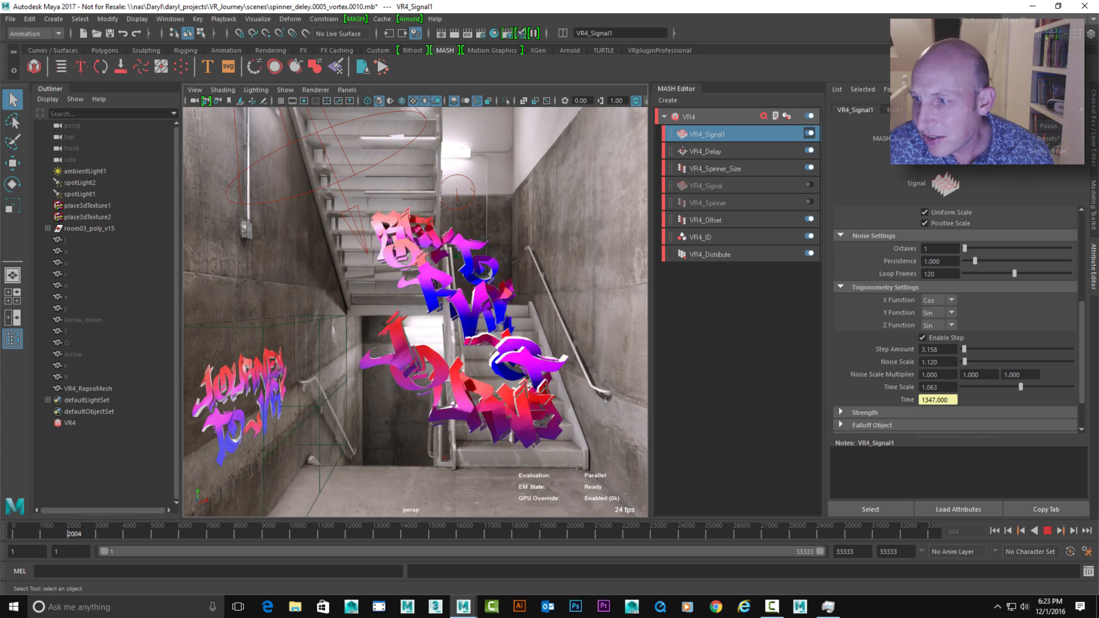
Stop playback and reduce VR4_Signal1's uniform Scale X to about 0.165
{"action": "scroll", "coordinate": [956, 320], "scroll_direction": "up", "scroll_amount": 5}
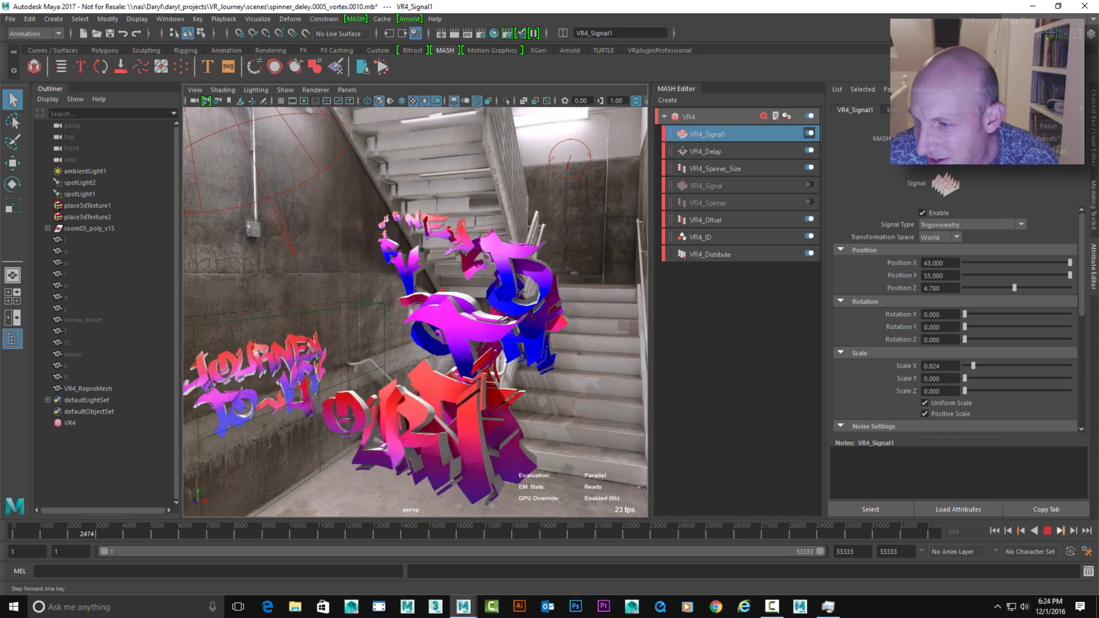
{"action": "key", "text": "Escape"}
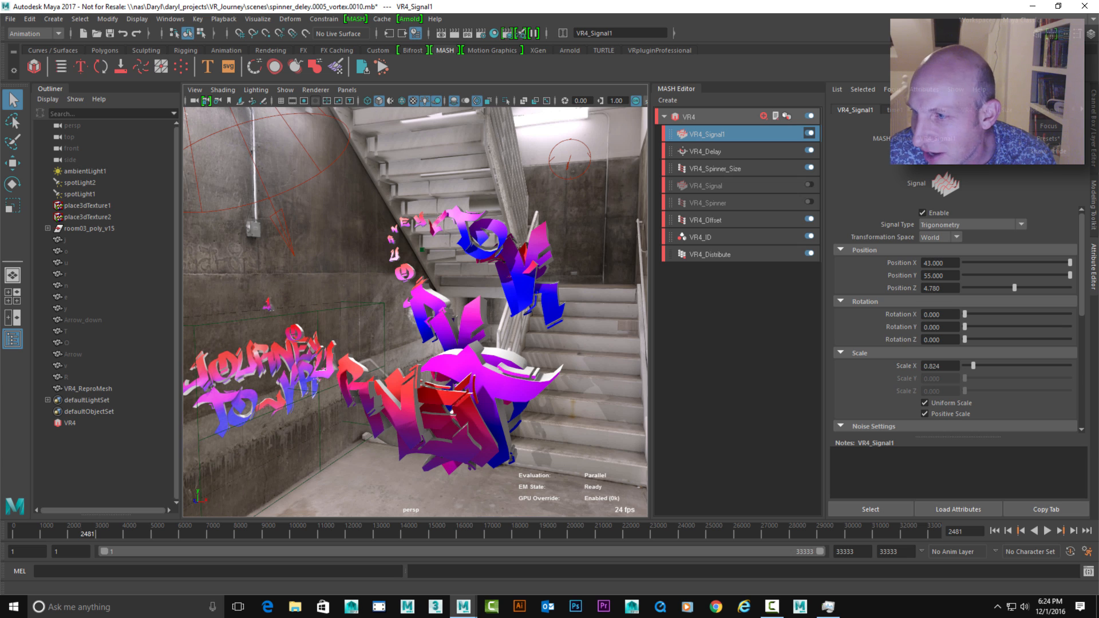
{"action": "scroll", "coordinate": [956, 321], "scroll_direction": "down", "scroll_amount": 6}
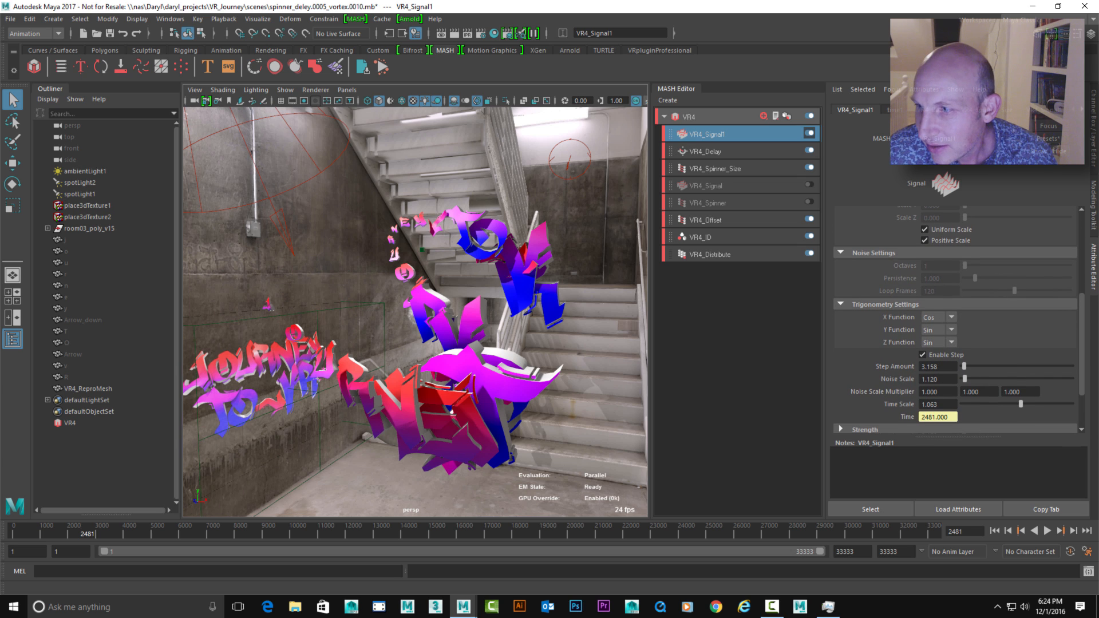
{"action": "scroll", "coordinate": [956, 321], "scroll_direction": "up", "scroll_amount": 5}
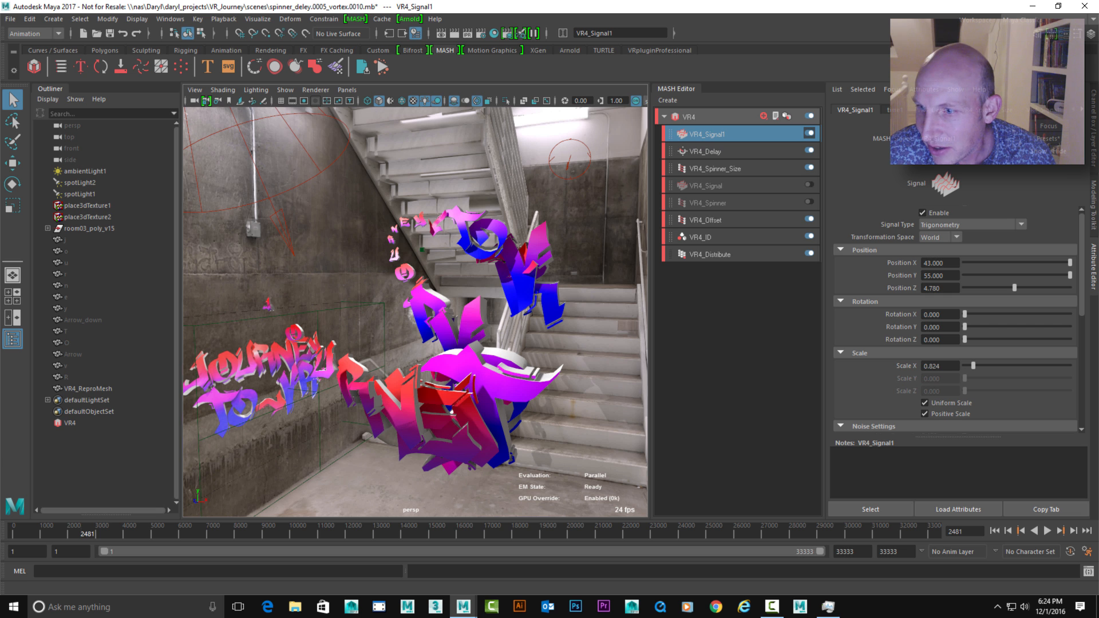
{"action": "left_click_drag", "start_coordinate": [971, 366], "coordinate": [966, 365]}
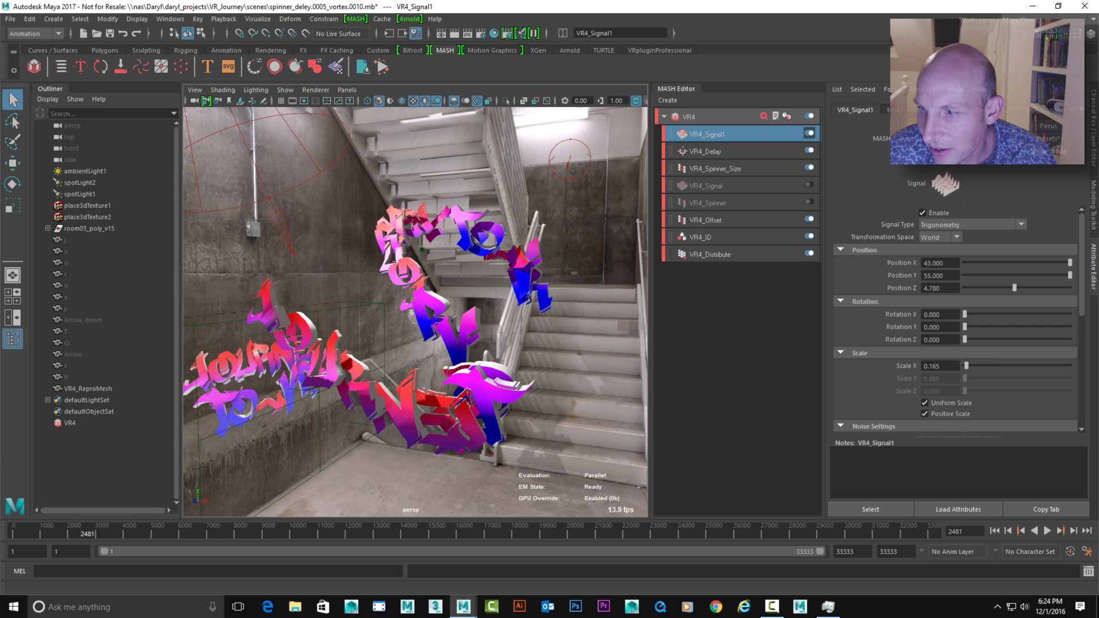
{"action": "left_click_drag", "start_coordinate": [413, 320], "coordinate": [467, 320], "text": "alt"}
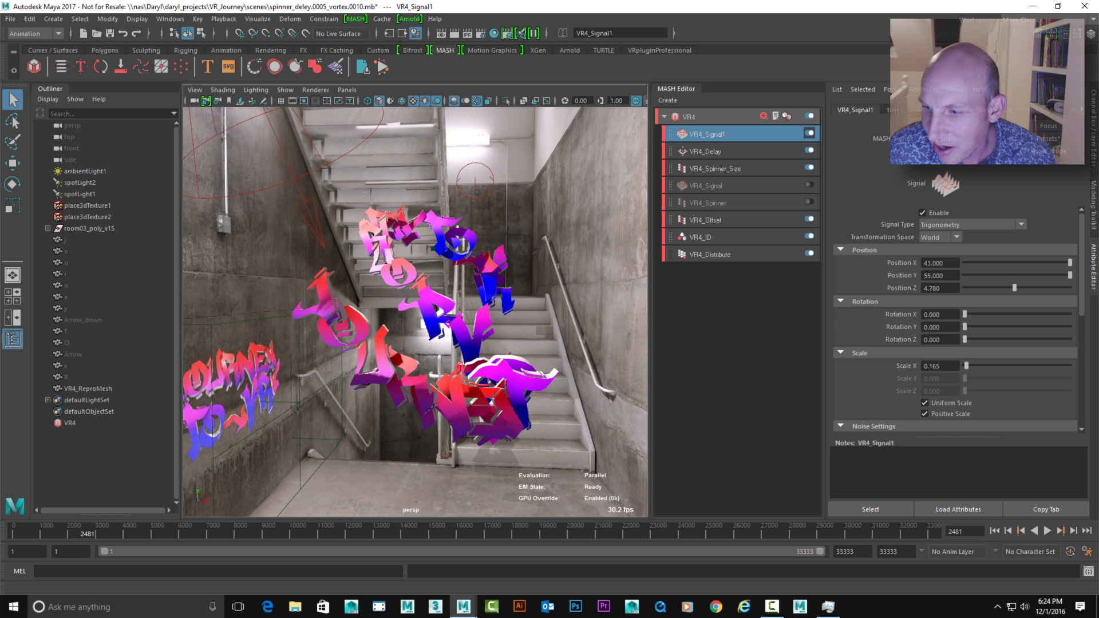
Resume playback and raise VR4_Signal1's Rotation X to about 120.66 and Rotation Y to about 81.1, viewing the tumbling letters
{"action": "key", "text": "alt+v"}
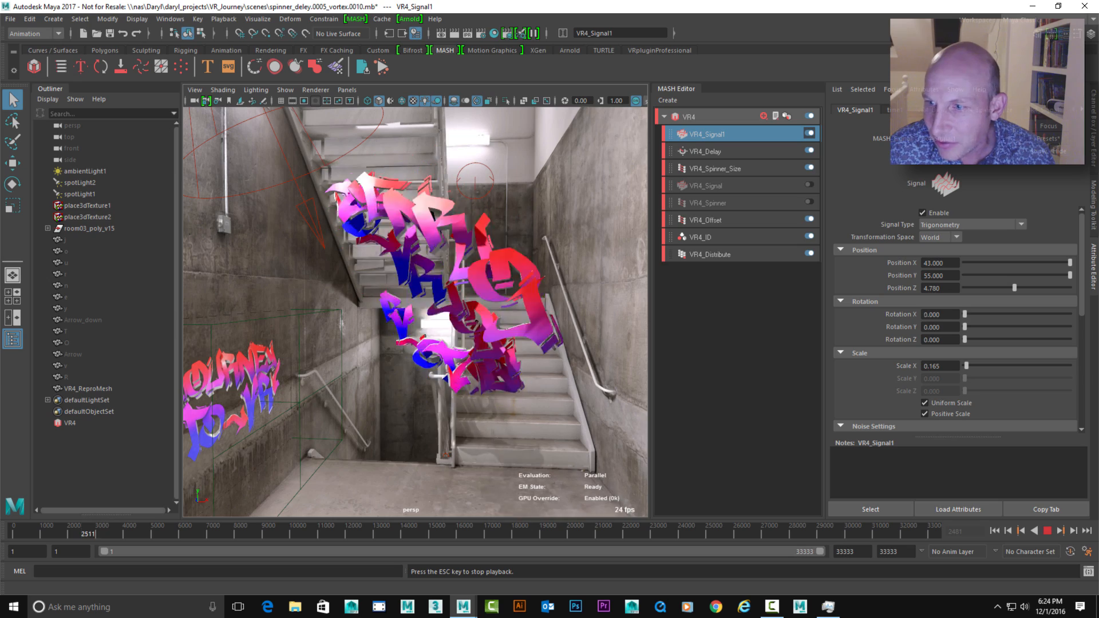
{"action": "left_click_drag", "start_coordinate": [964, 314], "coordinate": [1035, 314]}
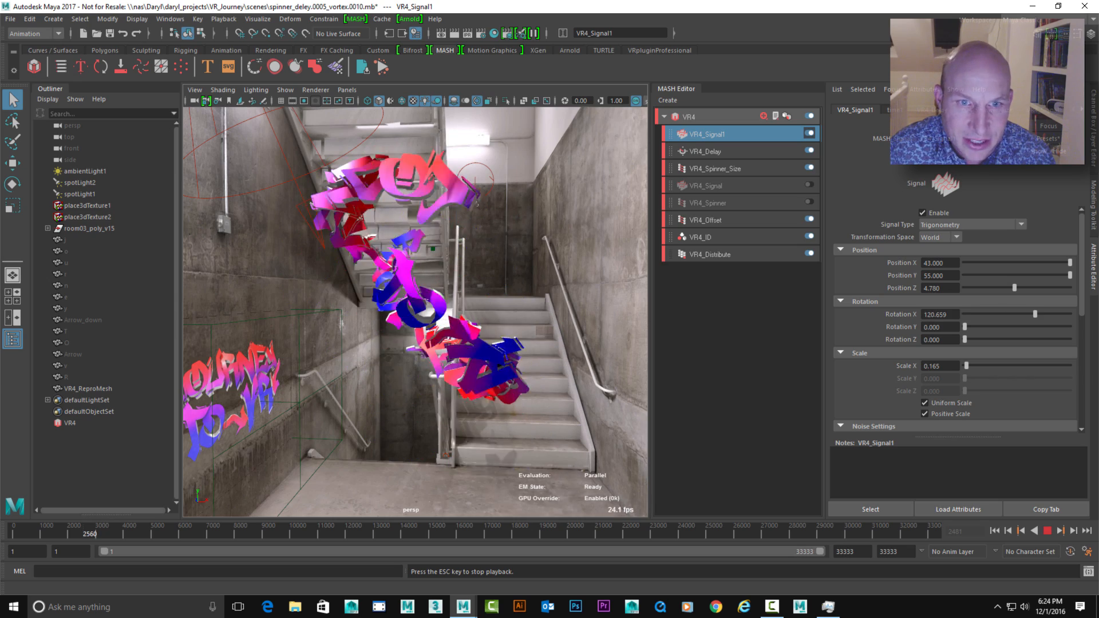
{"action": "left_click_drag", "start_coordinate": [965, 327], "coordinate": [1011, 327]}
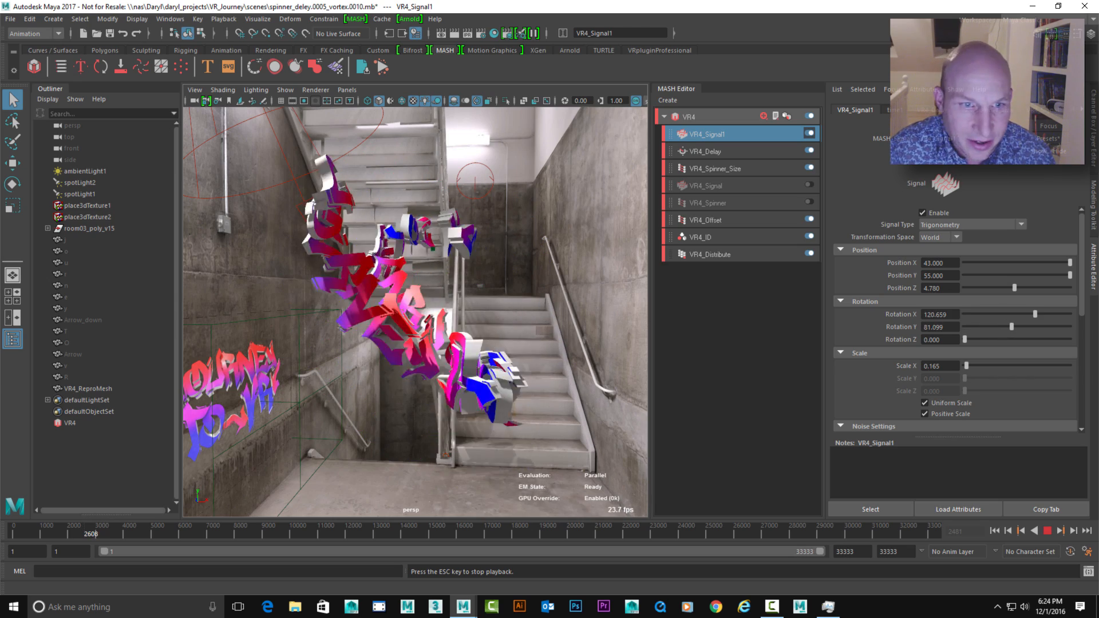
{"action": "left_click_drag", "start_coordinate": [488, 336], "coordinate": [428, 336], "text": "alt"}
{"action": "right_click_drag", "start_coordinate": [411, 247], "coordinate": [433, 246], "text": "alt"}
{"action": "left_click_drag", "start_coordinate": [443, 247], "coordinate": [460, 248], "text": "alt"}
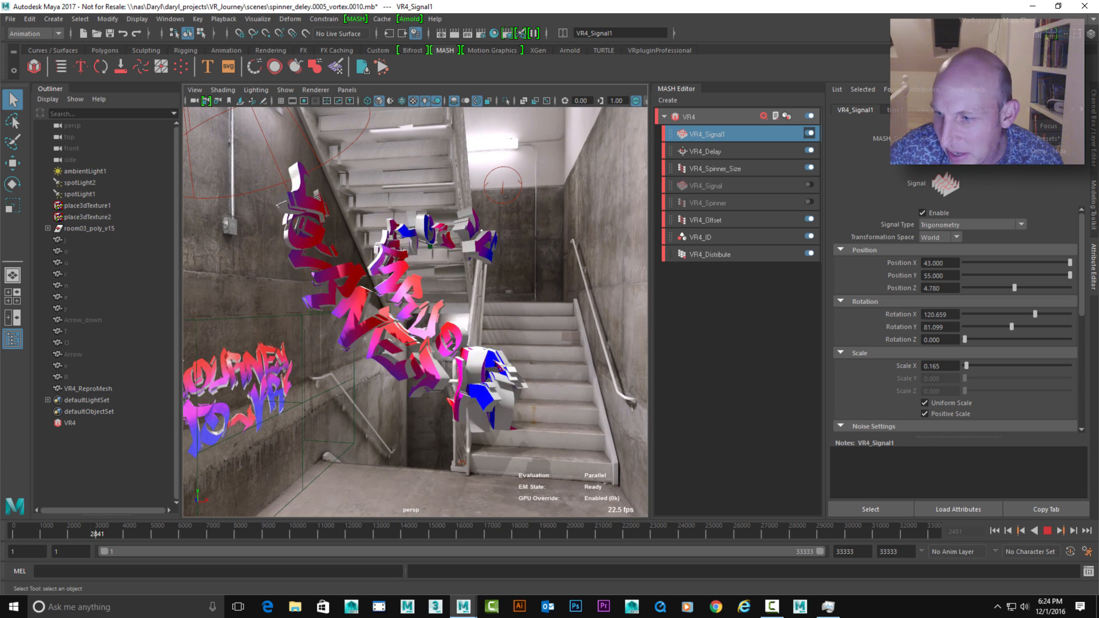
Stop playback and create a new MASH network from all the letter and arrow meshes, J through R
{"action": "key", "text": "Escape"}
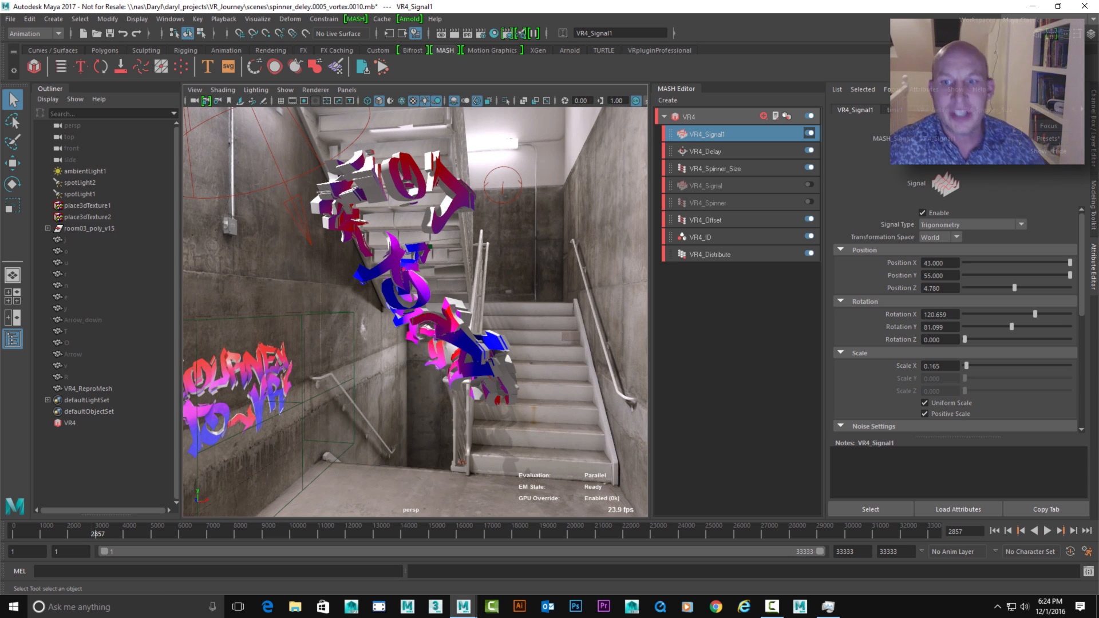
{"action": "left_click_drag", "start_coordinate": [415, 312], "coordinate": [438, 320], "text": "alt"}
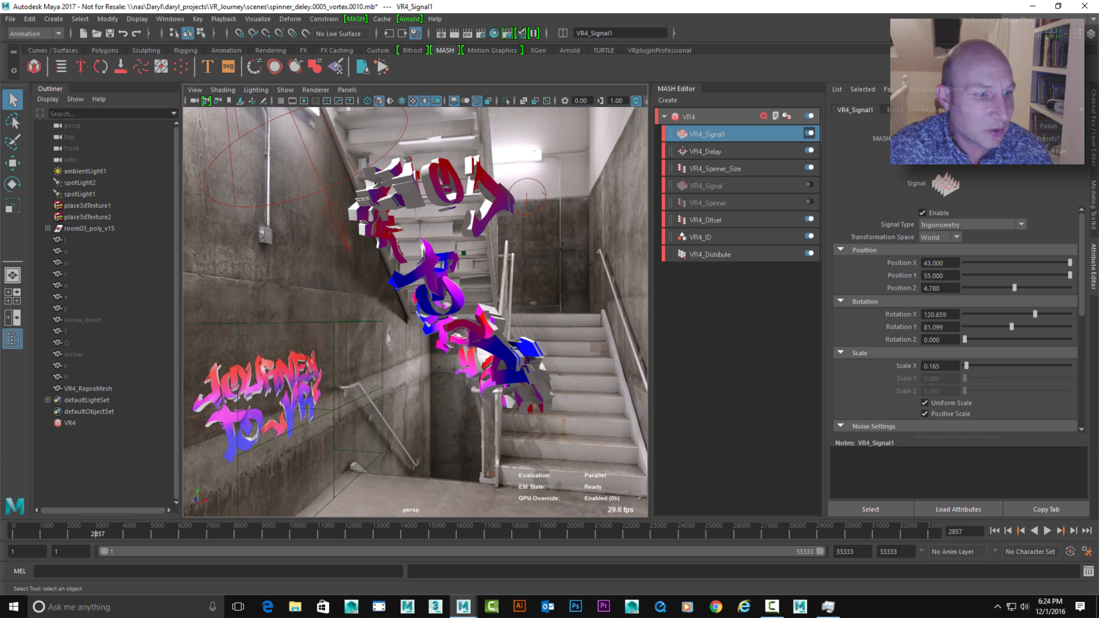
{"action": "left_click", "coordinate": [67, 377]}
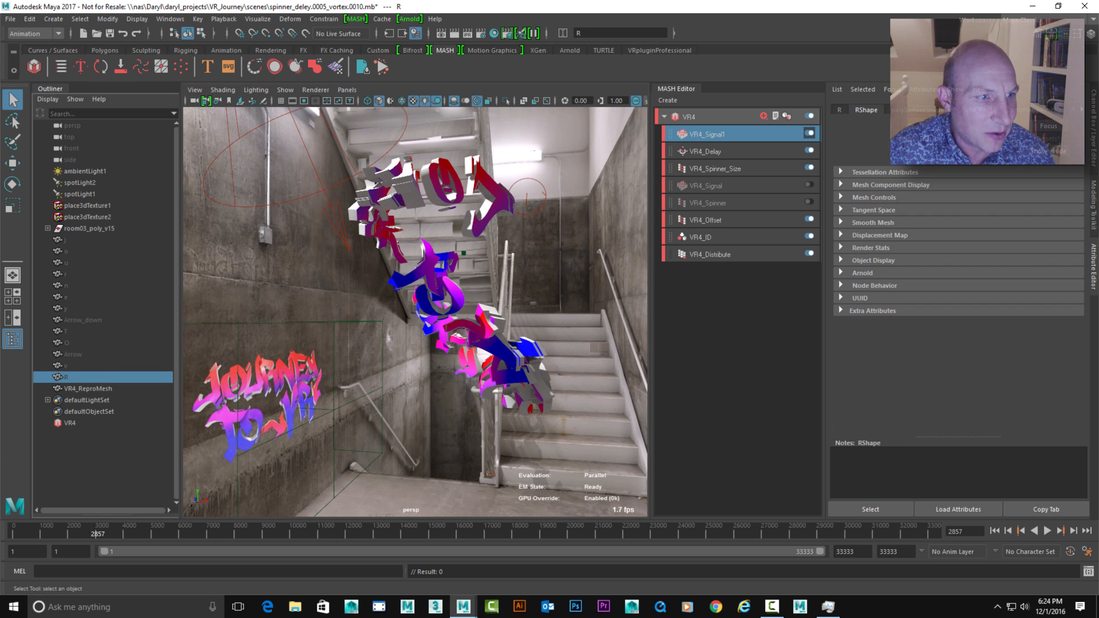
{"action": "left_click", "coordinate": [65, 240], "text": "shift"}
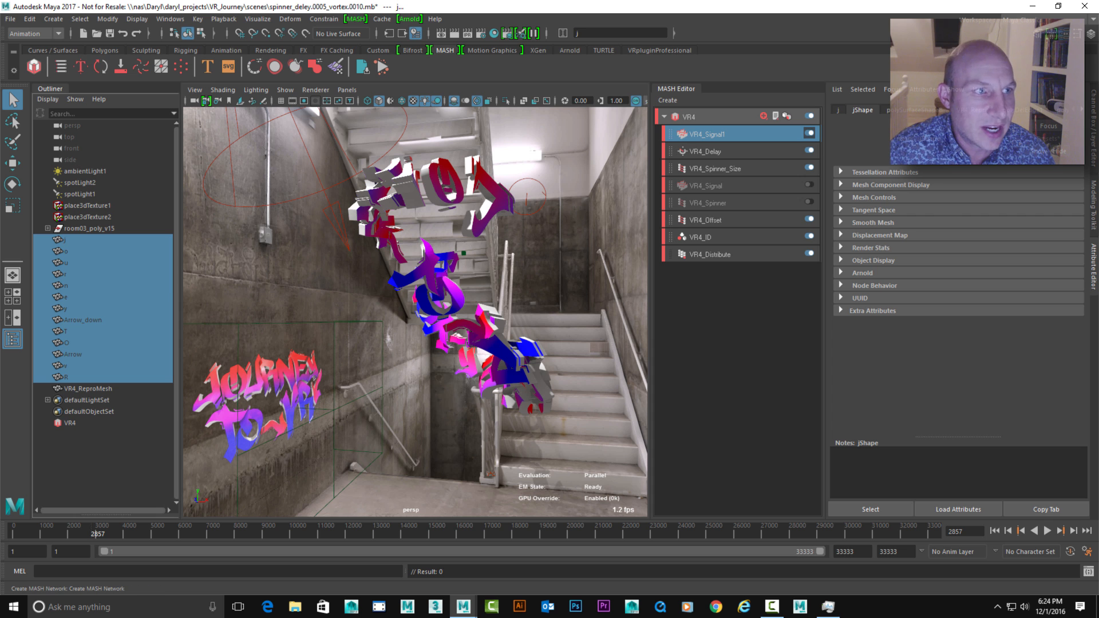
{"action": "left_click", "coordinate": [34, 66]}
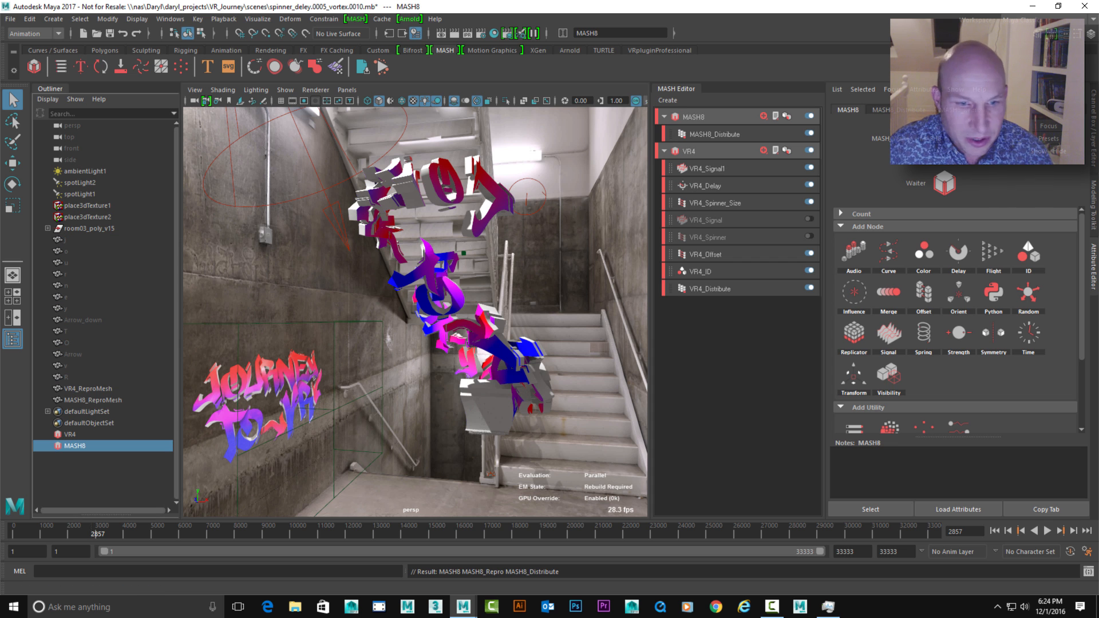
{"action": "left_click_drag", "start_coordinate": [435, 326], "coordinate": [404, 292], "text": "alt"}
{"action": "right_click_drag", "start_coordinate": [404, 292], "coordinate": [452, 298], "text": "alt"}
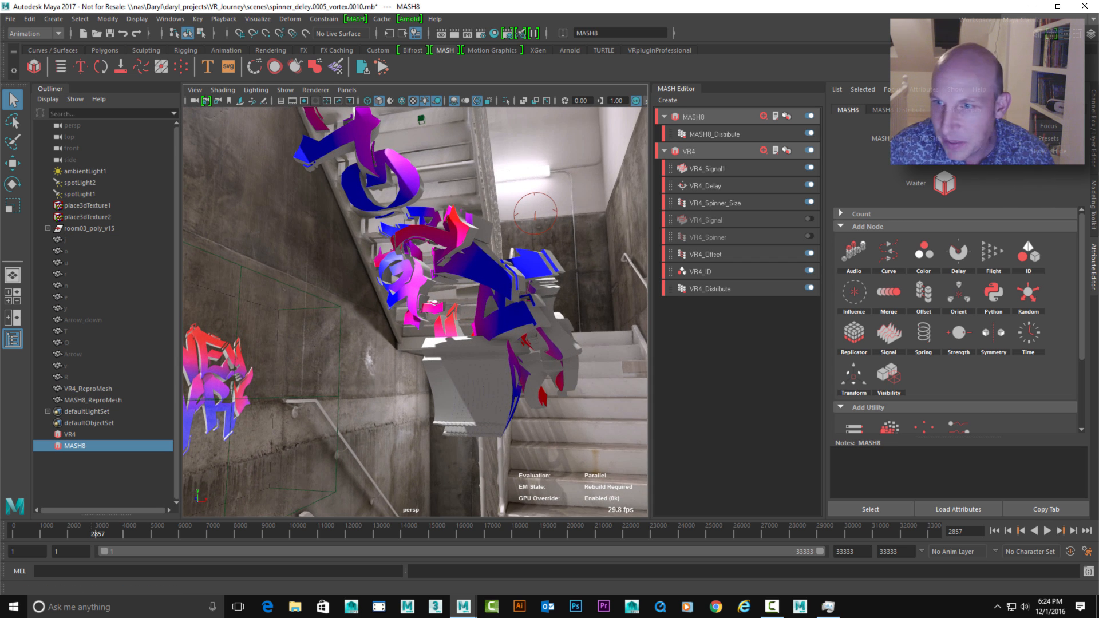
Try a Distance X of about 36.923 on MASH8_Distribute, and switch its Distribution Type to Initial State
{"action": "left_click", "coordinate": [900, 110]}
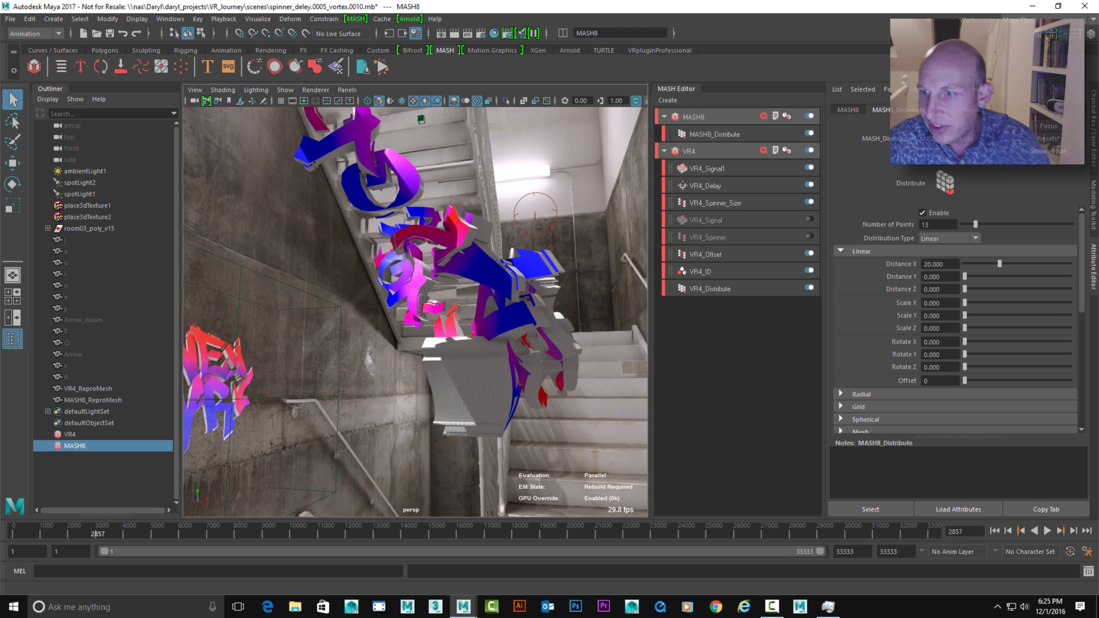
{"action": "left_click_drag", "start_coordinate": [1000, 263], "coordinate": [1029, 264]}
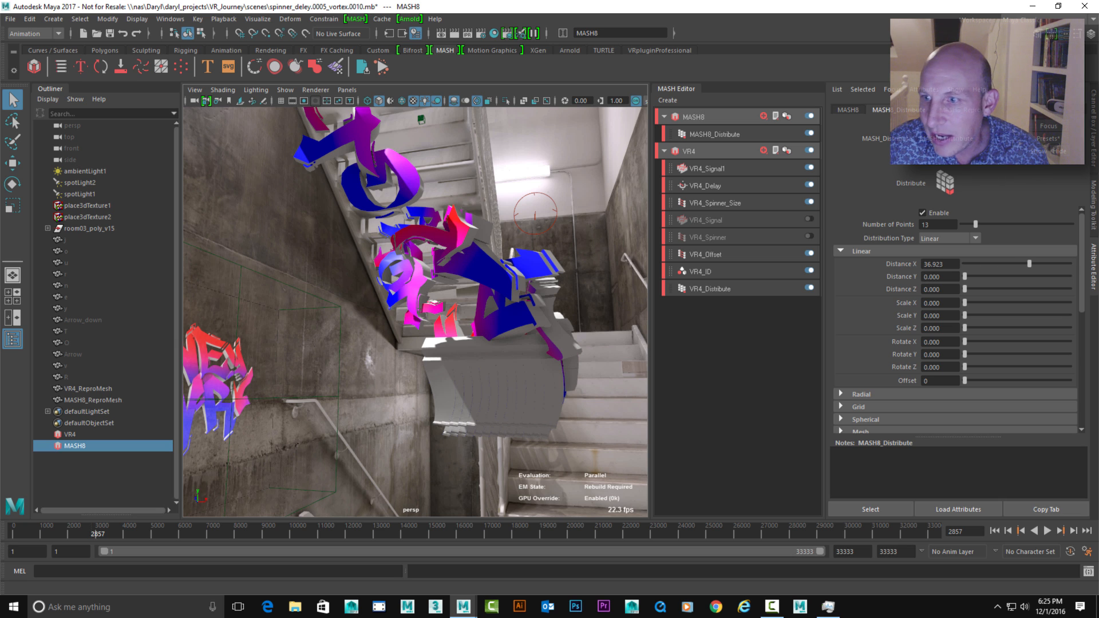
{"action": "left_click", "coordinate": [947, 238]}
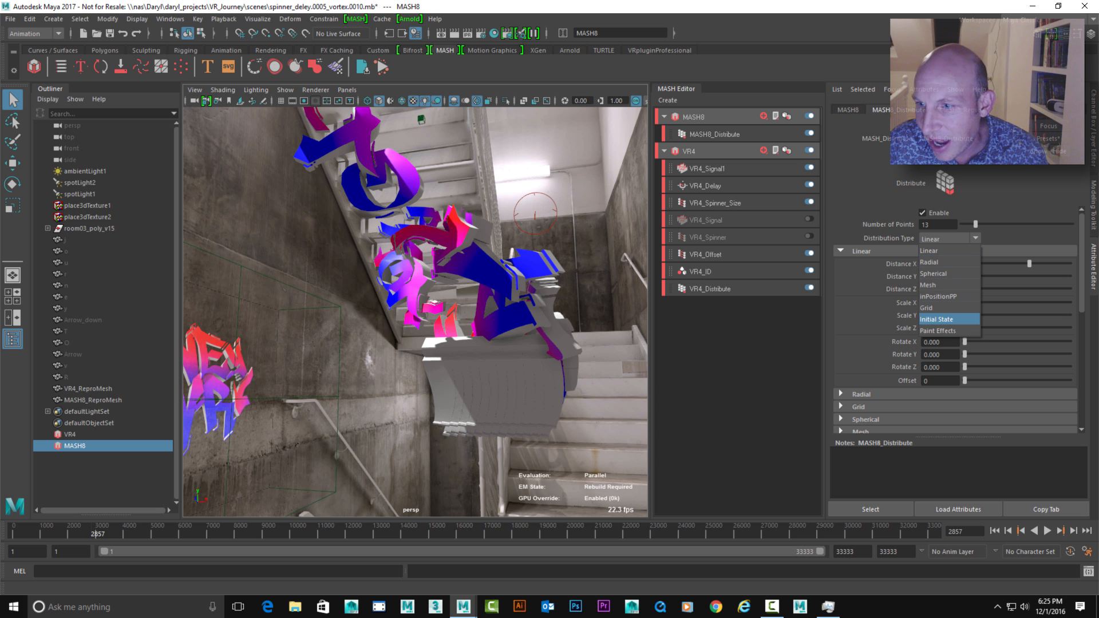
{"action": "left_click", "coordinate": [936, 319]}
{"action": "left_click_drag", "start_coordinate": [366, 321], "coordinate": [507, 325], "text": "alt"}
{"action": "scroll", "coordinate": [507, 325], "scroll_direction": "up", "scroll_amount": 2}
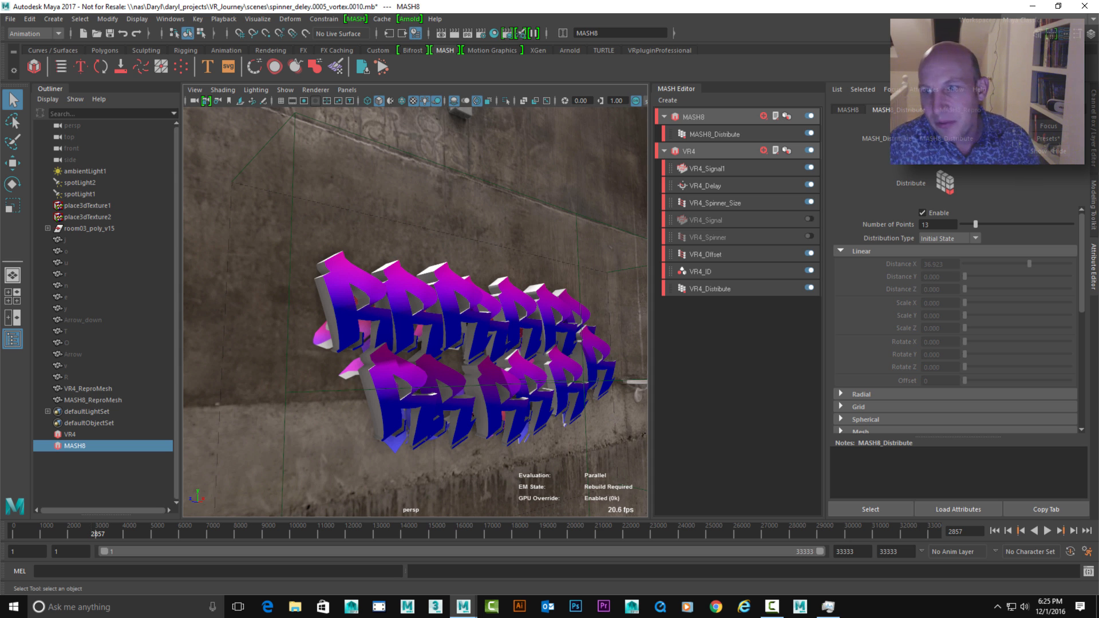
Add an ID node to the MASH8 network so each point uses its own letter of the wall graffiti
{"action": "left_click", "coordinate": [694, 117]}
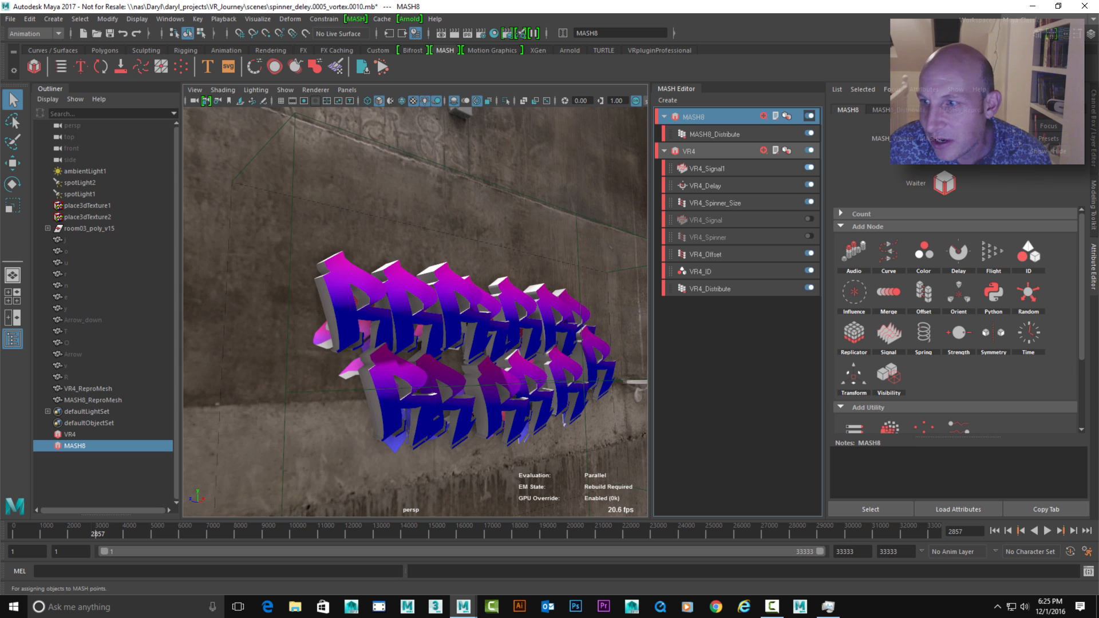
{"action": "left_click", "coordinate": [1029, 251]}
{"action": "left_click", "coordinate": [1049, 263]}
{"action": "left_click_drag", "start_coordinate": [401, 321], "coordinate": [481, 320], "text": "alt"}
{"action": "mouse_move", "coordinate": [481, 321]}
{"action": "right_mouse_down", "text": "alt"}
{"action": "mouse_move", "coordinate": [527, 323]}
{"action": "mouse_move", "coordinate": [492, 324]}
{"action": "right_mouse_up", "text": "alt"}
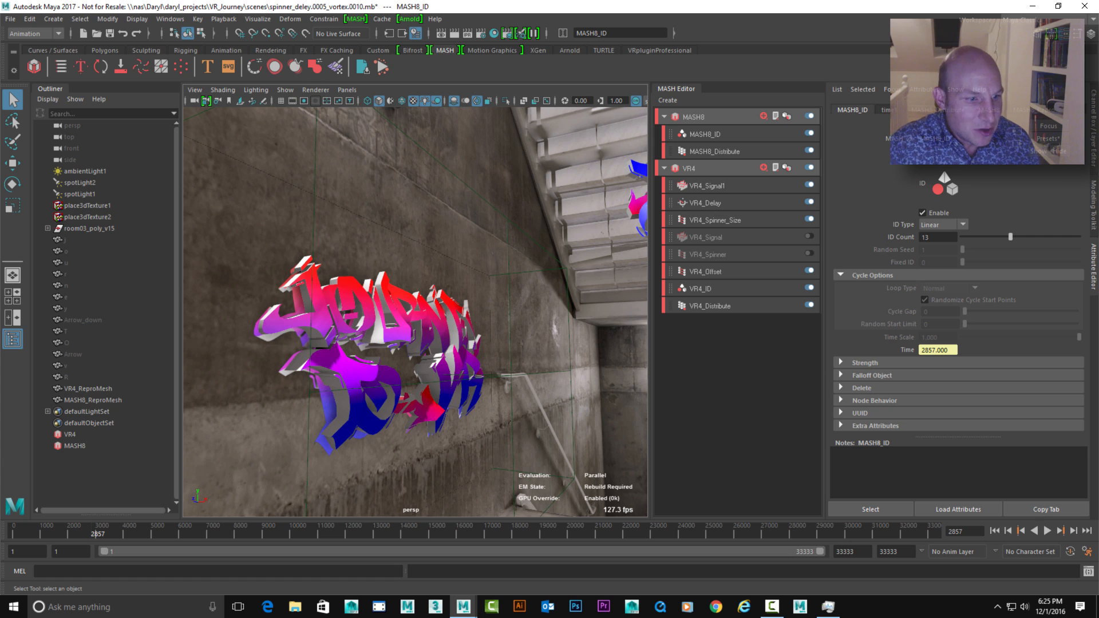
Rename the MASH8 network as OG
{"action": "left_click", "coordinate": [75, 446]}
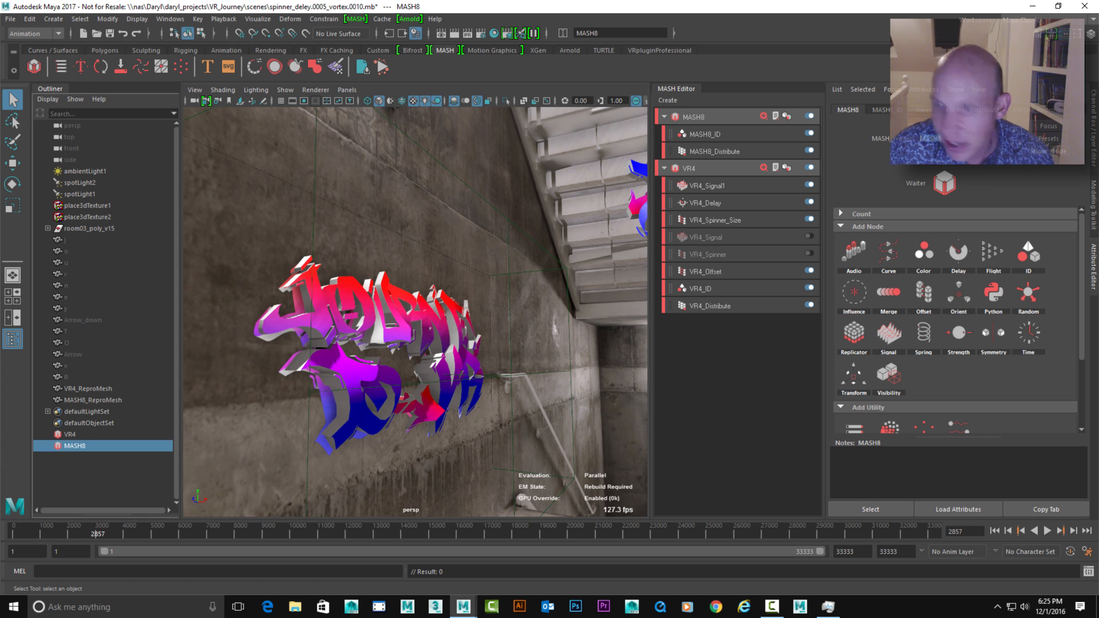
{"action": "key", "text": "Return"}
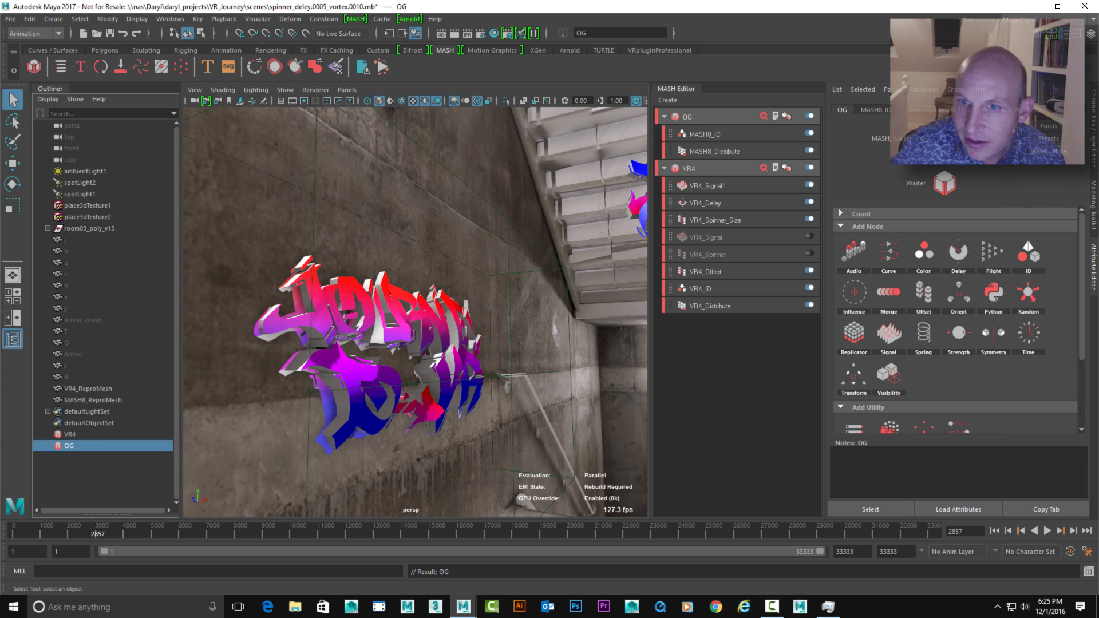
{"action": "double_click", "coordinate": [688, 117]}
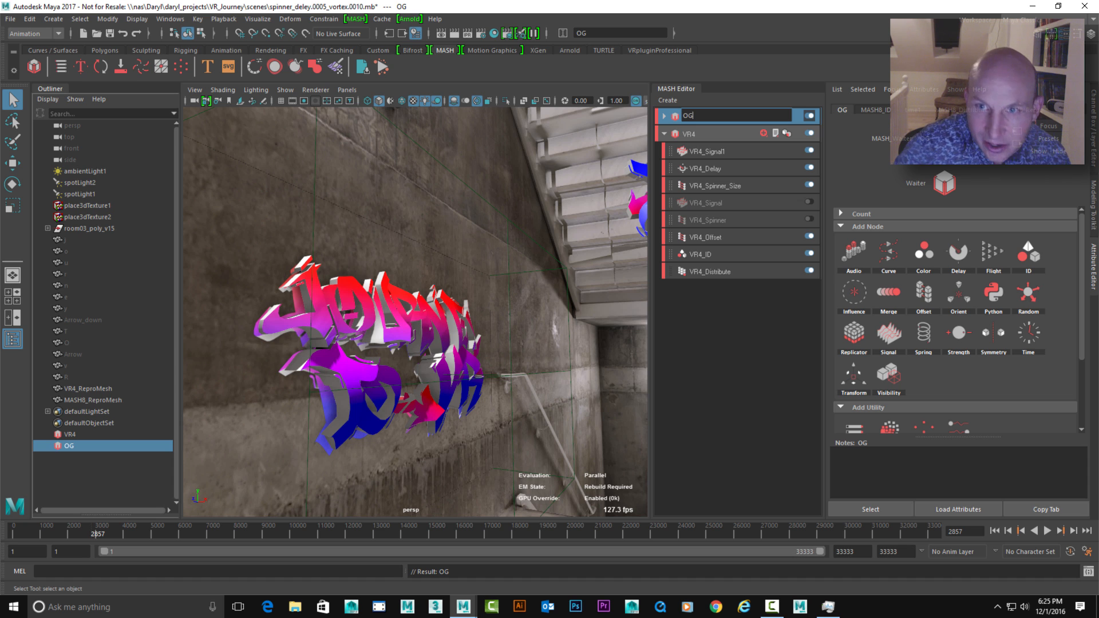
{"action": "key", "text": "Return"}
{"action": "left_click", "coordinate": [664, 117]}
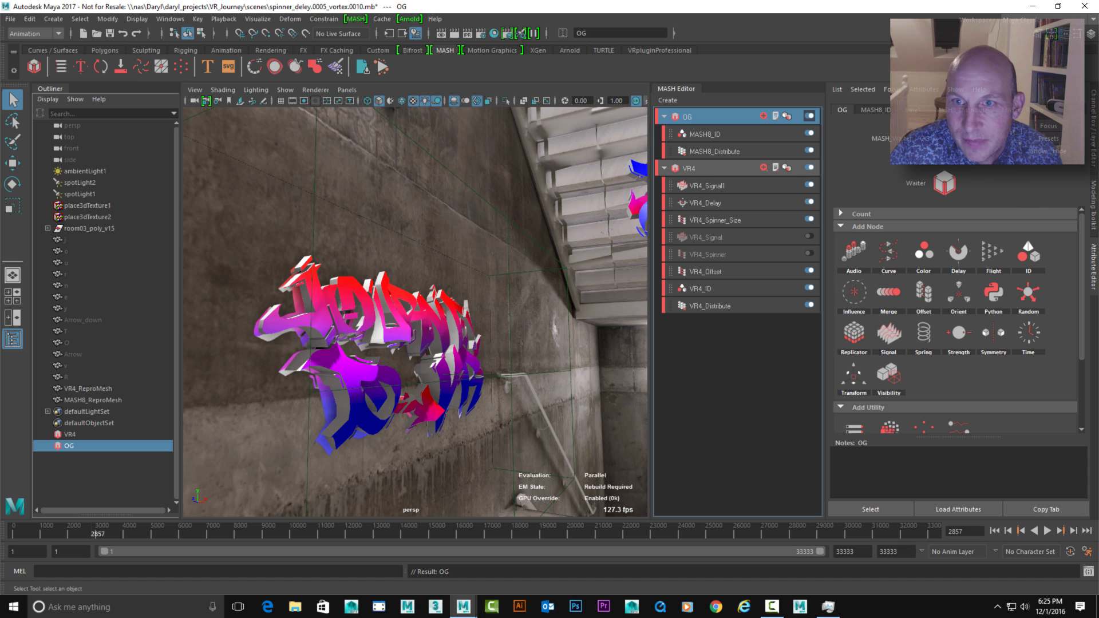
{"action": "double_click", "coordinate": [689, 117]}
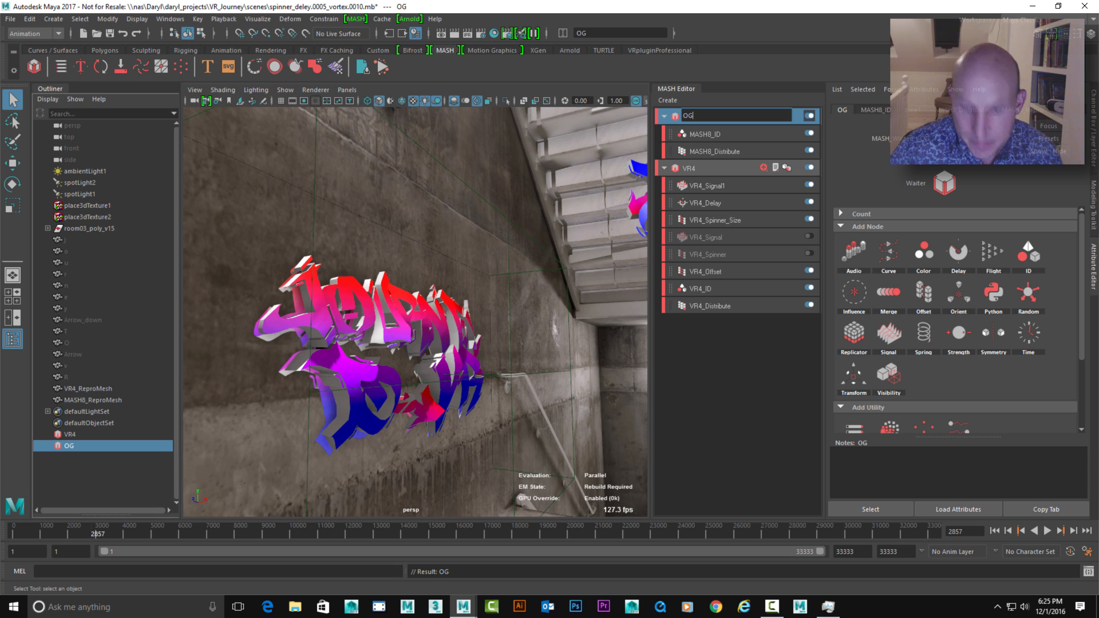
{"action": "key", "text": "Return"}
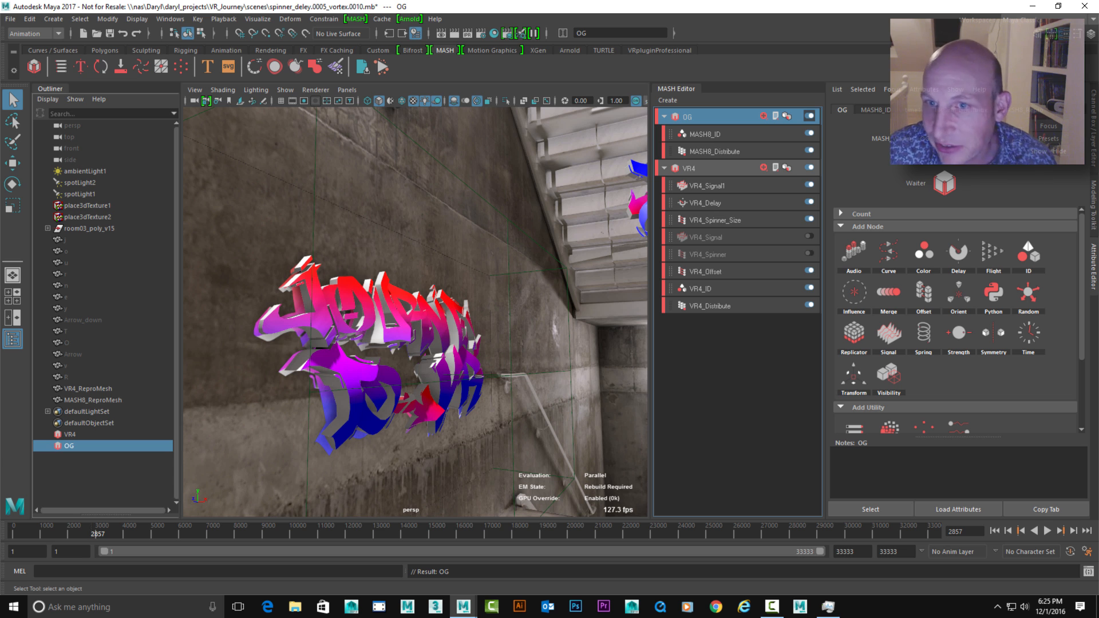
Add a Merge node to the VR4 network and connect the OG network as its Child Node
{"action": "middle_click_drag", "start_coordinate": [321, 348], "coordinate": [369, 348], "text": "alt"}
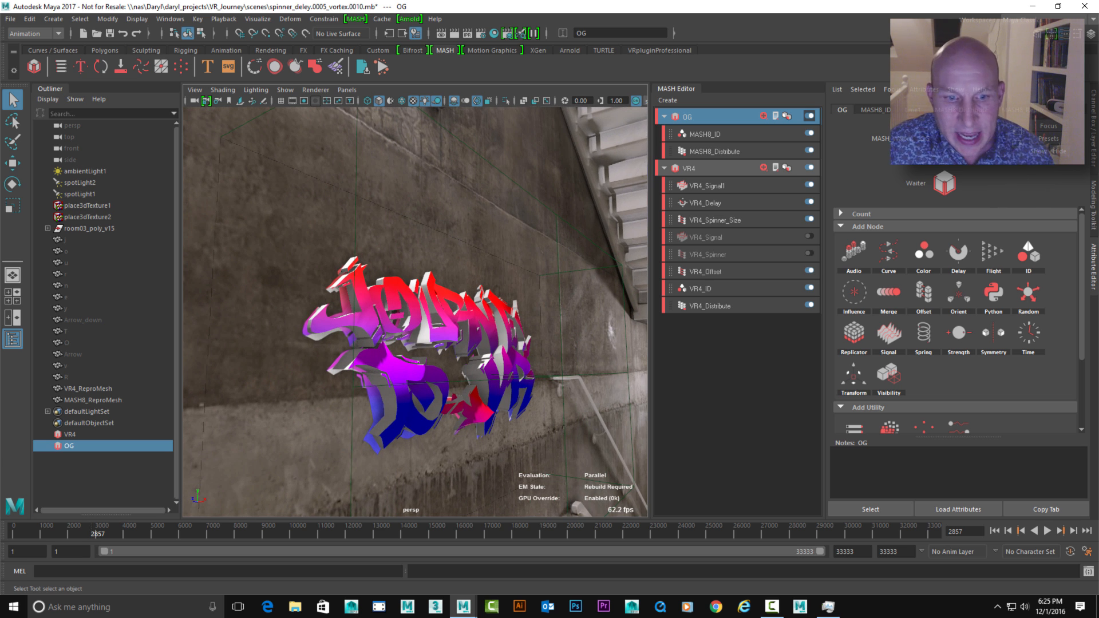
{"action": "middle_click_drag", "start_coordinate": [370, 348], "coordinate": [350, 347], "text": "alt"}
{"action": "left_click_drag", "start_coordinate": [350, 347], "coordinate": [386, 347], "text": "alt"}
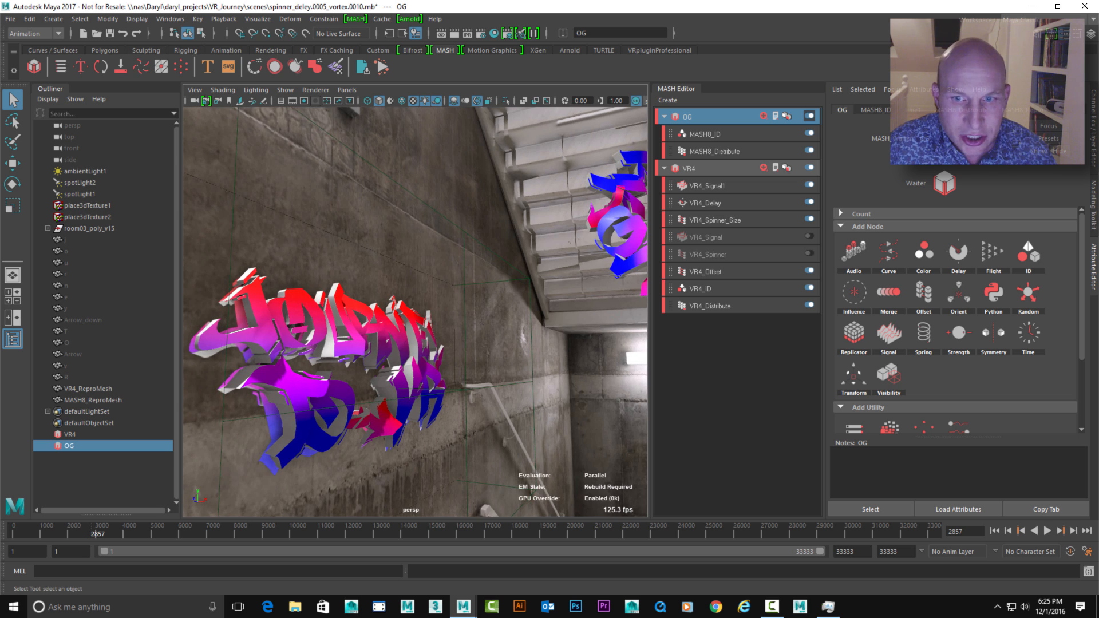
{"action": "middle_click_drag", "start_coordinate": [386, 347], "coordinate": [321, 348], "text": "alt"}
{"action": "right_click_drag", "start_coordinate": [320, 348], "coordinate": [259, 348], "text": "alt"}
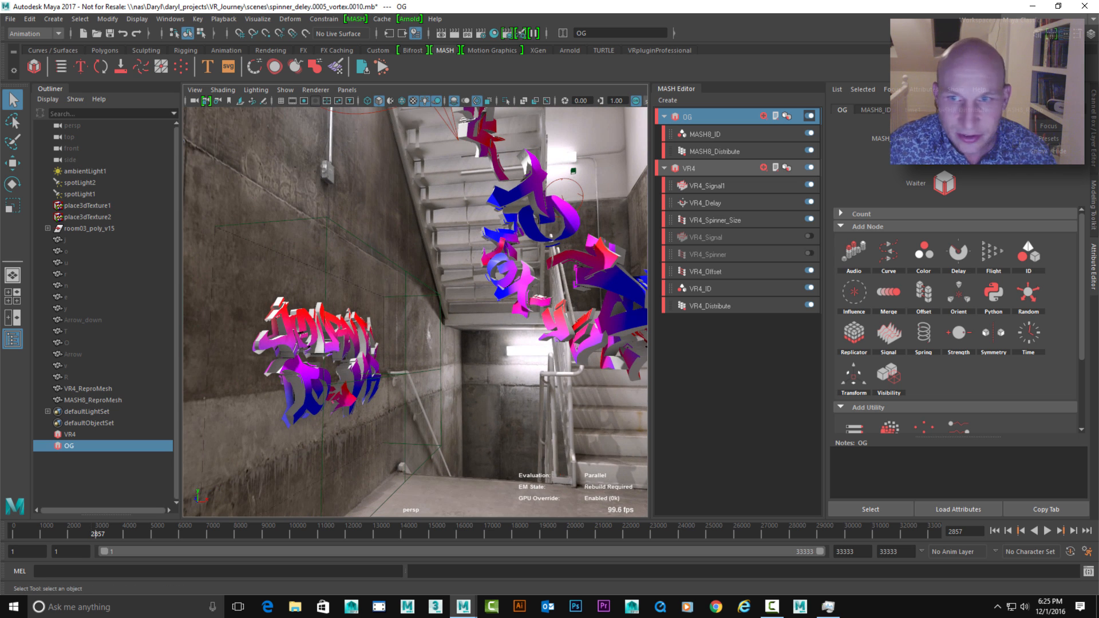
{"action": "left_click", "coordinate": [690, 168]}
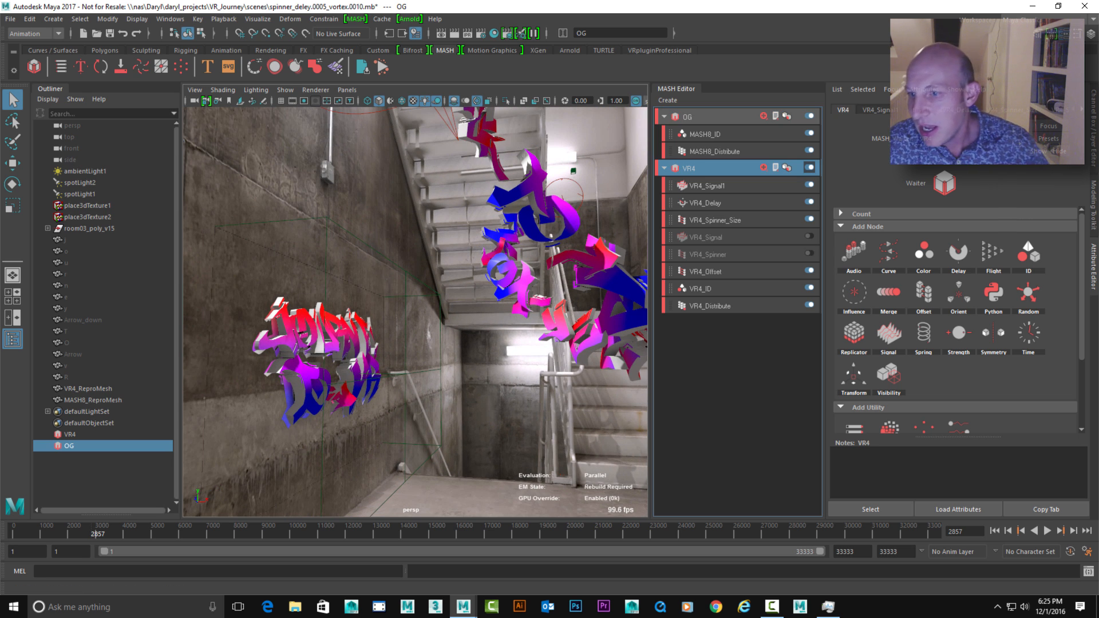
{"action": "left_click", "coordinate": [888, 292]}
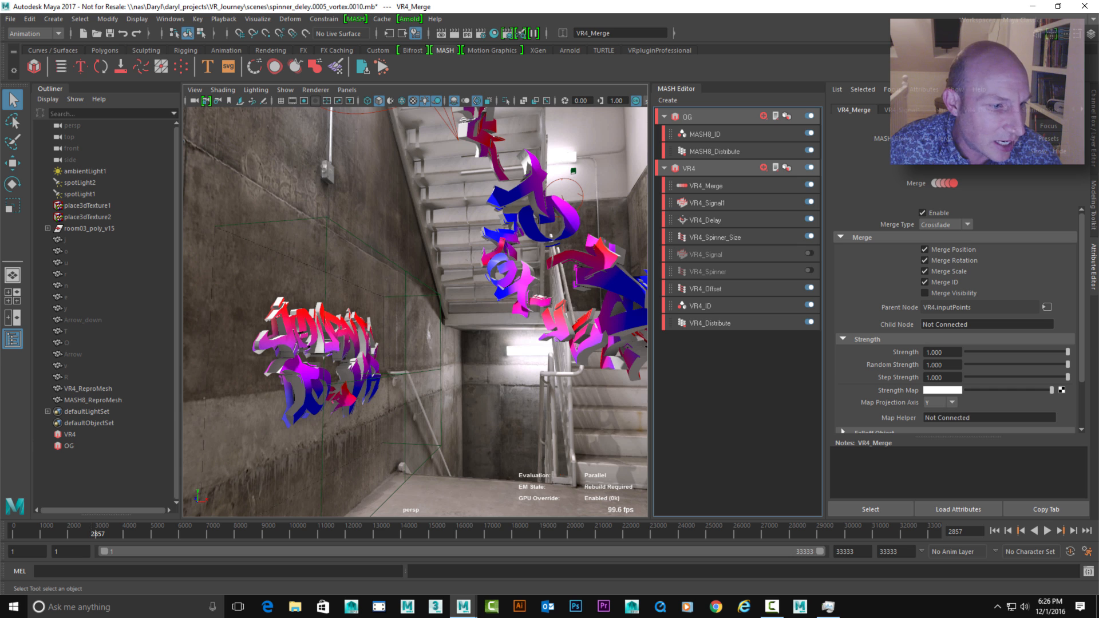
{"action": "middle_click_drag", "start_coordinate": [69, 446], "coordinate": [987, 324]}
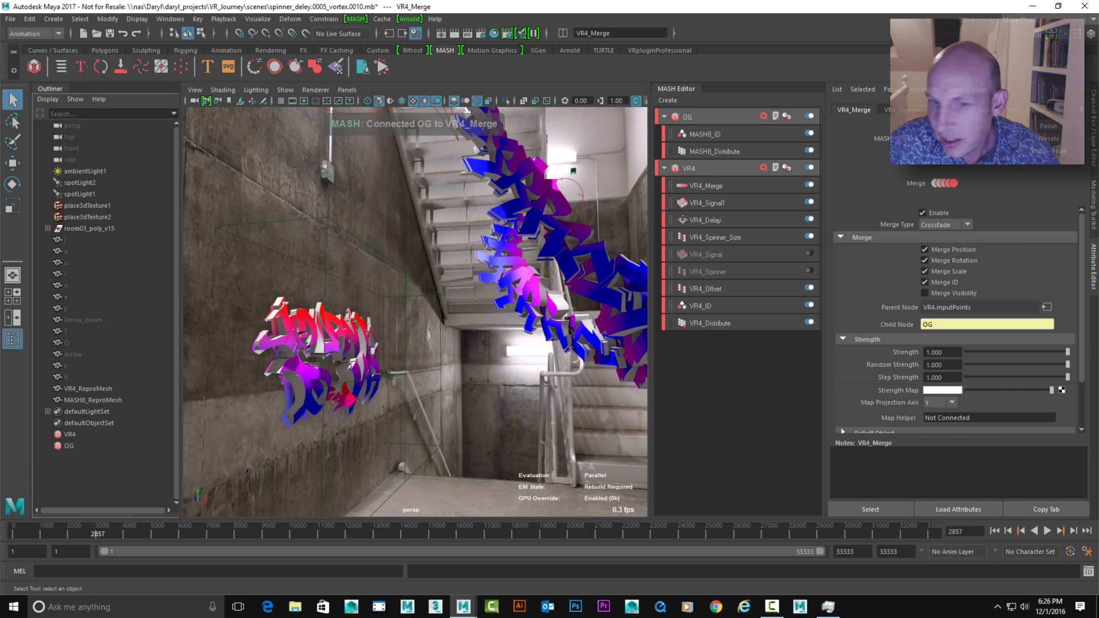
Test VR4_Merge's Strength at 0.989, inspect the overlapping letters in front of the stairs, and return it to 1
{"action": "middle_click_drag", "start_coordinate": [435, 275], "coordinate": [420, 299], "text": "alt"}
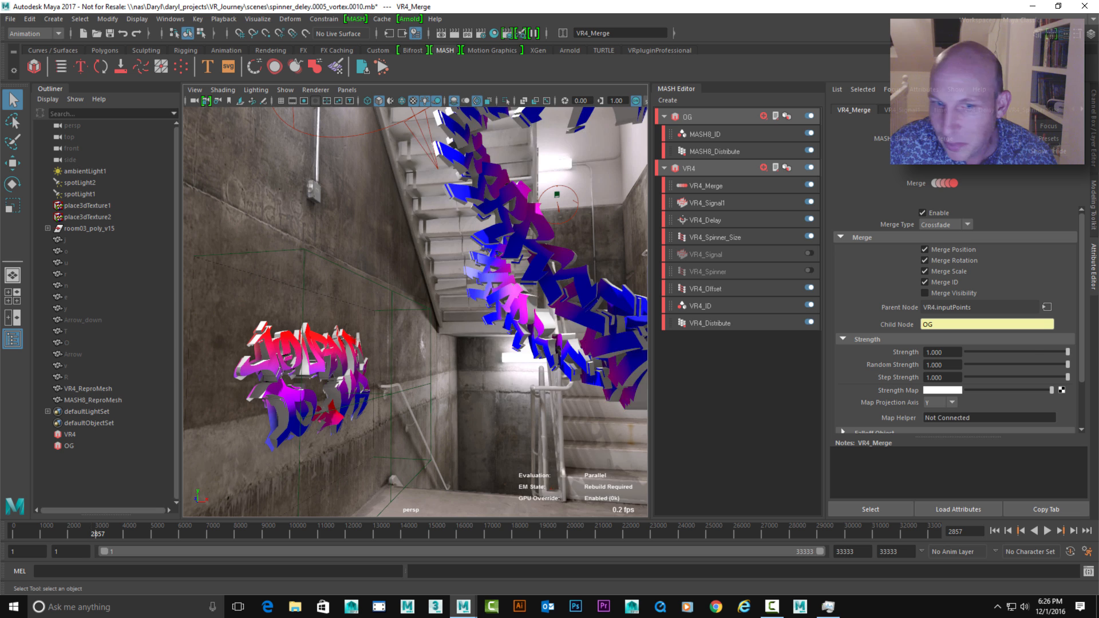
{"action": "mouse_move", "coordinate": [1068, 352]}
{"action": "left_mouse_down"}
{"action": "mouse_move", "coordinate": [967, 352]}
{"action": "mouse_move", "coordinate": [1066, 352]}
{"action": "left_mouse_up"}
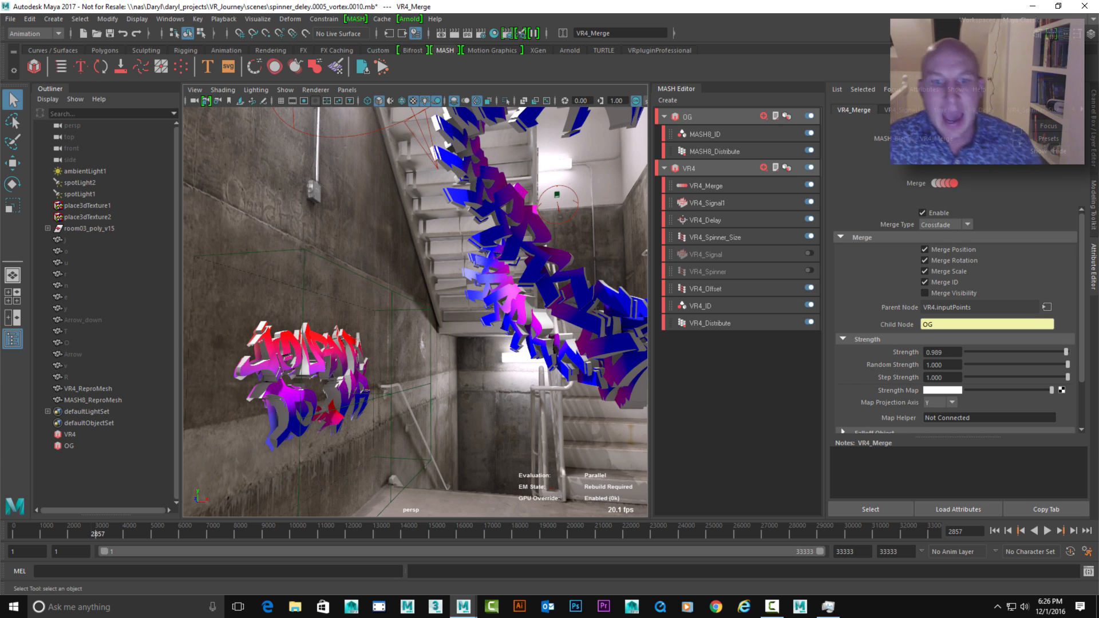
{"action": "left_click_drag", "start_coordinate": [423, 312], "coordinate": [390, 309], "text": "alt"}
{"action": "middle_click_drag", "start_coordinate": [389, 309], "coordinate": [375, 381], "text": "alt"}
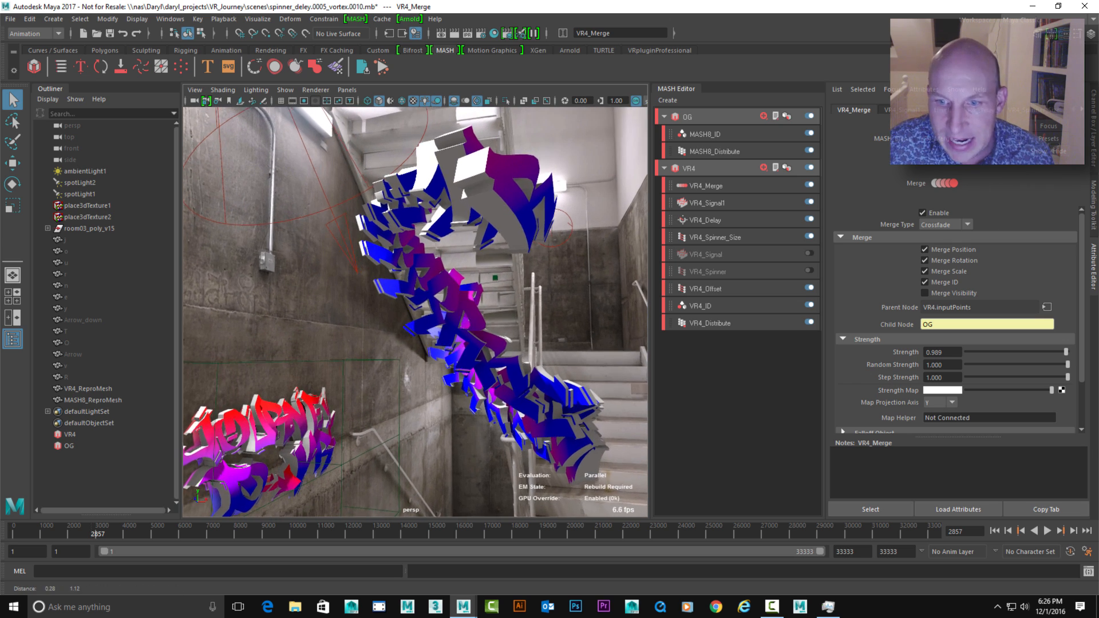
{"action": "mouse_move", "coordinate": [375, 380]}
{"action": "left_mouse_down", "text": "alt"}
{"action": "mouse_move", "coordinate": [338, 386]}
{"action": "mouse_move", "coordinate": [358, 386]}
{"action": "left_mouse_up", "text": "alt"}
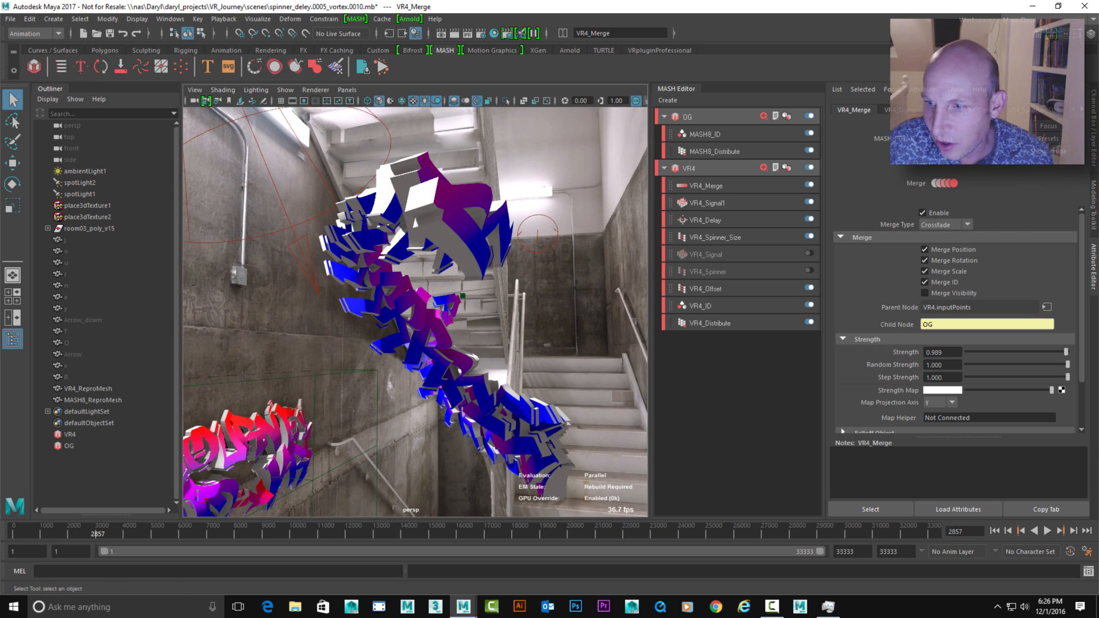
{"action": "mouse_move", "coordinate": [1066, 352]}
{"action": "left_mouse_down"}
{"action": "mouse_move", "coordinate": [1003, 352]}
{"action": "mouse_move", "coordinate": [1068, 353]}
{"action": "left_mouse_up"}
{"action": "mouse_move", "coordinate": [375, 367]}
{"action": "left_mouse_down", "text": "alt"}
{"action": "mouse_move", "coordinate": [438, 375]}
{"action": "mouse_move", "coordinate": [395, 375]}
{"action": "left_mouse_up", "text": "alt"}
{"action": "middle_click_drag", "start_coordinate": [395, 375], "coordinate": [395, 391], "text": "alt"}
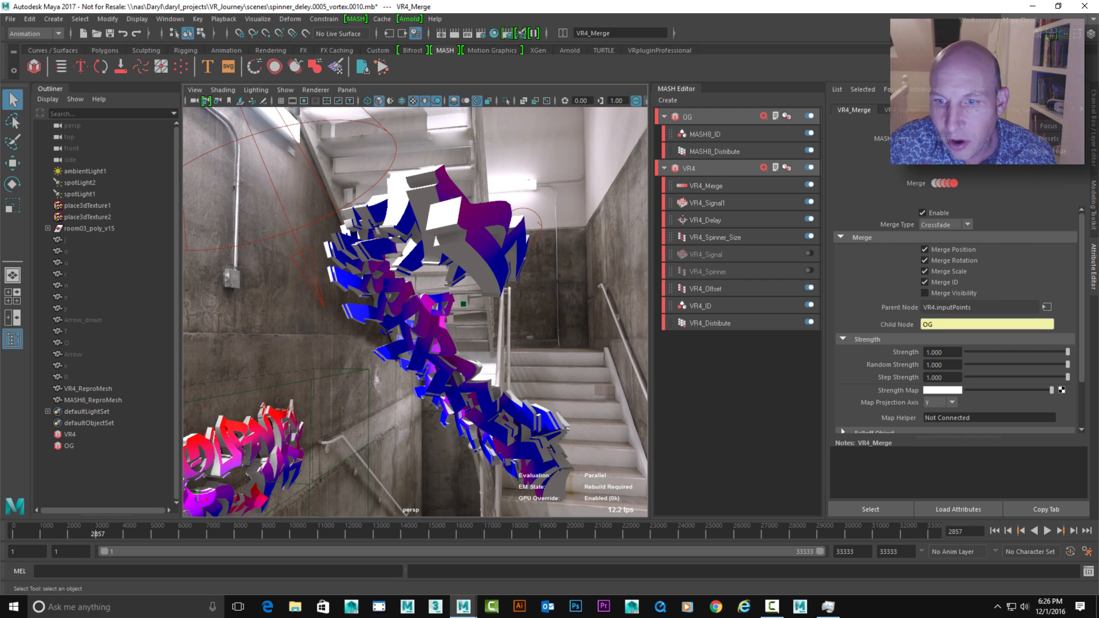
Move the VR4_ID node above VR4_Merge in the VR4 network's node stack
{"action": "left_click", "coordinate": [700, 306]}
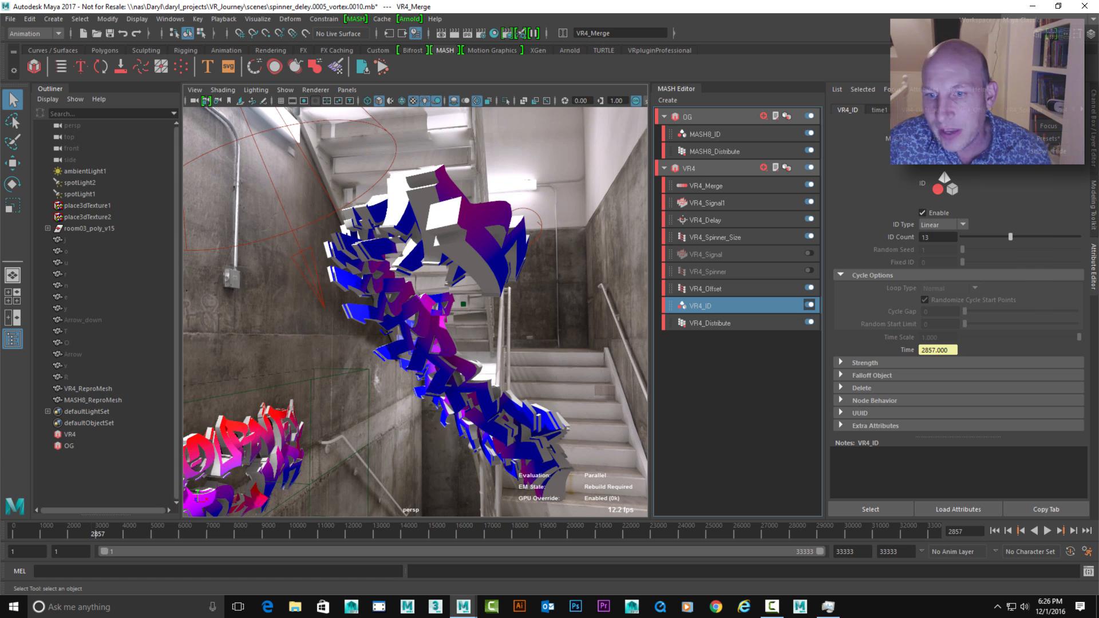
{"action": "left_click_drag", "start_coordinate": [700, 306], "coordinate": [712, 182]}
{"action": "left_click_drag", "start_coordinate": [368, 267], "coordinate": [343, 267], "text": "alt"}
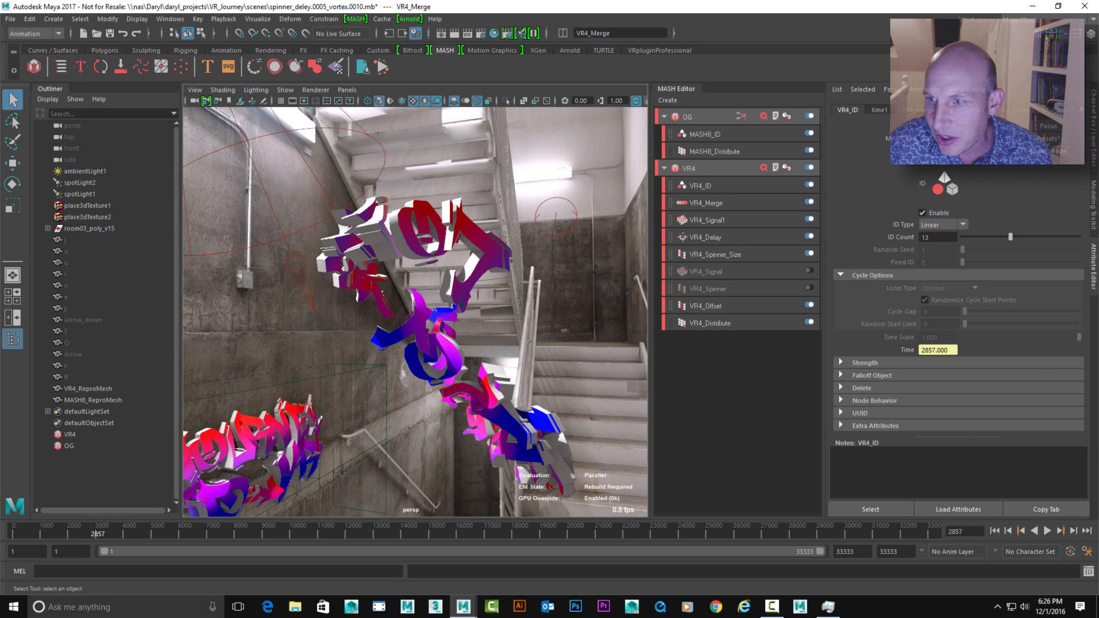
Lower VR4_Merge's Strength to 0 and inspect the letters on the wall
{"action": "left_click", "coordinate": [706, 203]}
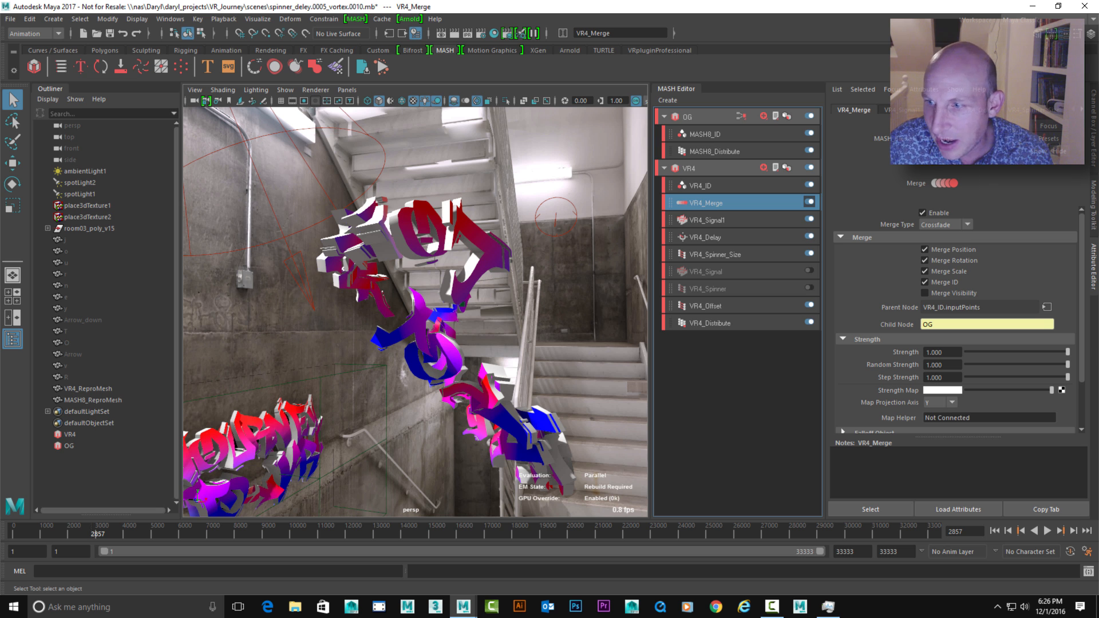
{"action": "left_click_drag", "start_coordinate": [1067, 352], "coordinate": [967, 352]}
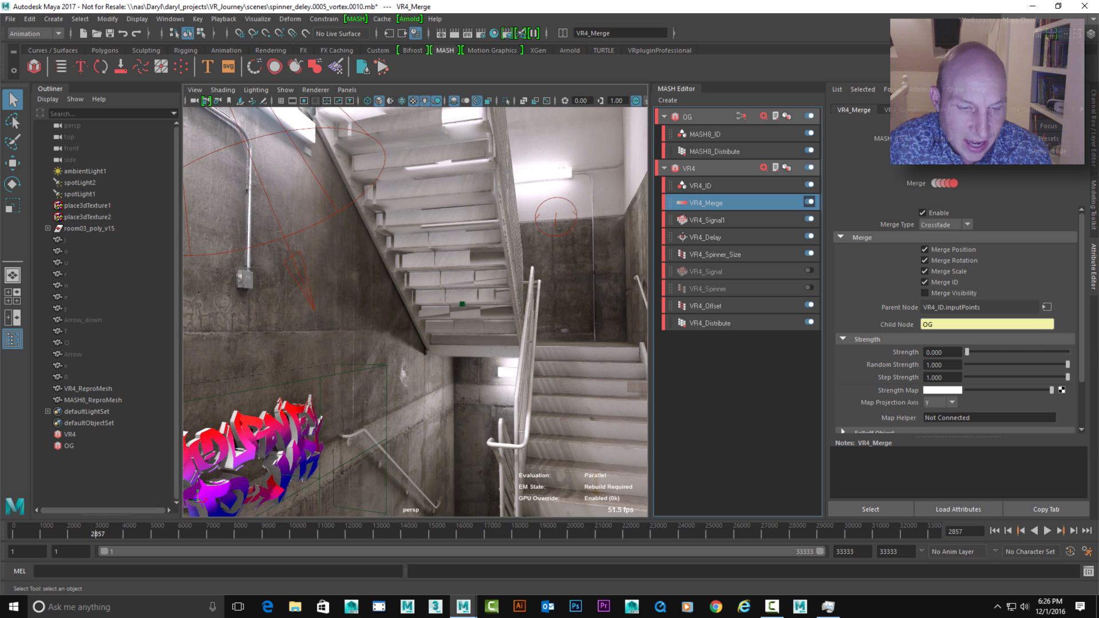
{"action": "middle_click_drag", "start_coordinate": [412, 320], "coordinate": [444, 278], "text": "alt"}
{"action": "left_click_drag", "start_coordinate": [444, 278], "coordinate": [426, 275], "text": "alt"}
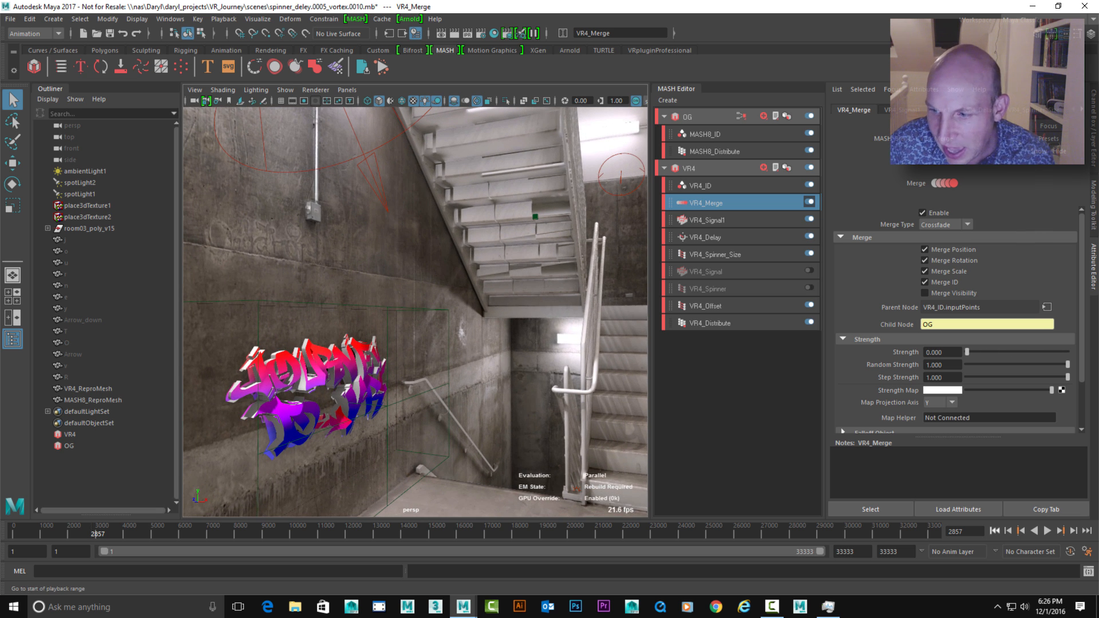
Play the animation from the start with VR4_Merge's Strength at 1, and stop playback
{"action": "left_click", "coordinate": [1009, 531]}
{"action": "left_click", "coordinate": [1047, 530]}
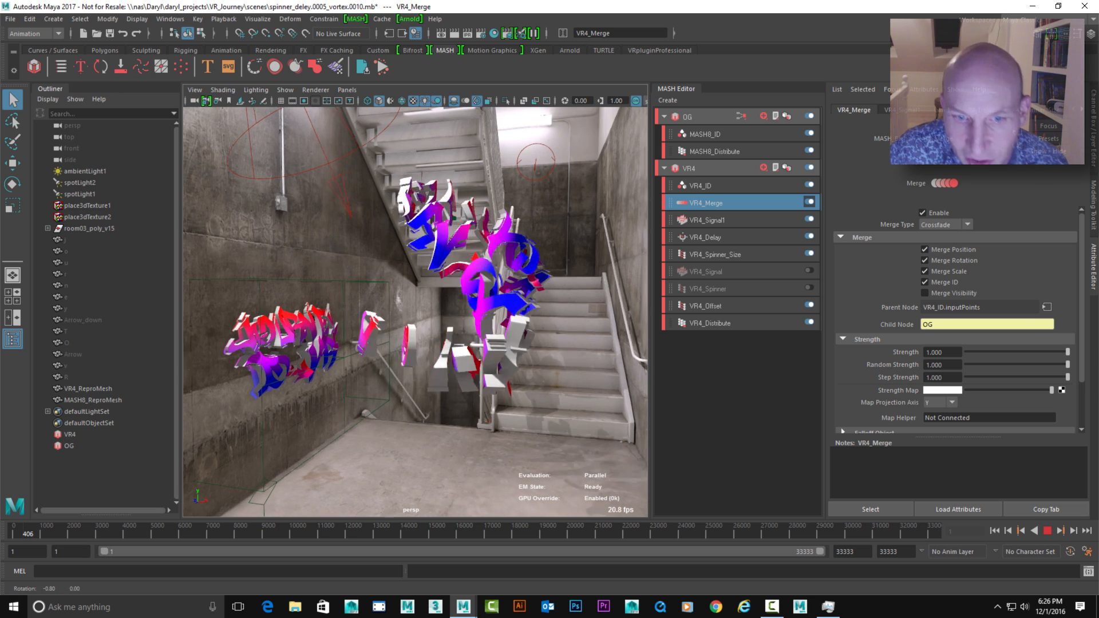
{"action": "key", "text": "alt+v"}
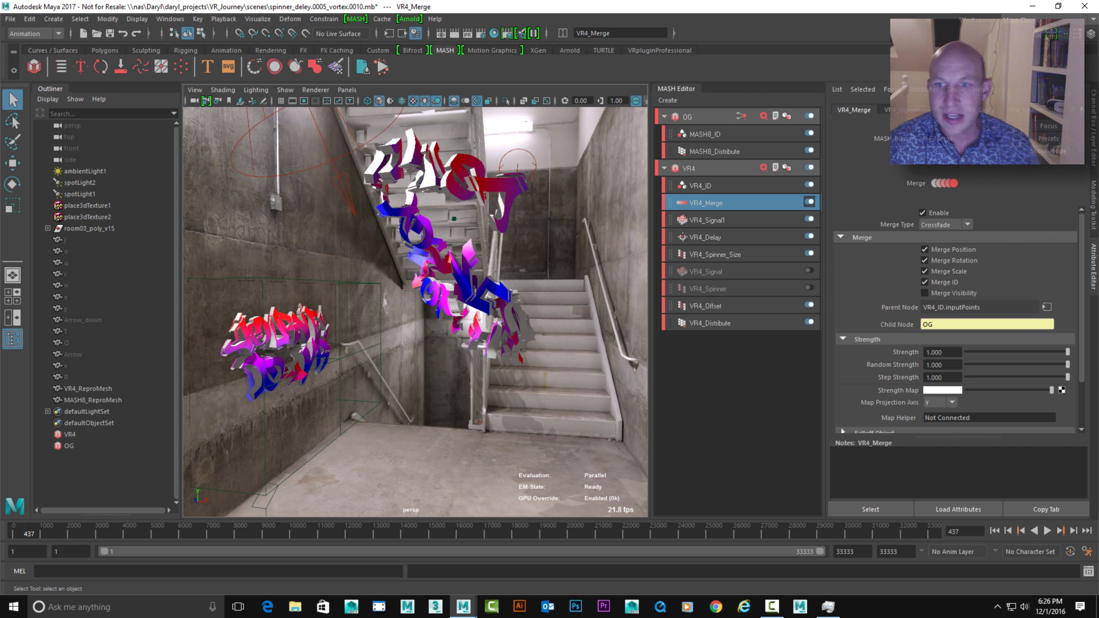
Add an Audio node to the VR4 network and load Techno 1 (loop).wav as its sound file
{"action": "left_click", "coordinate": [689, 168]}
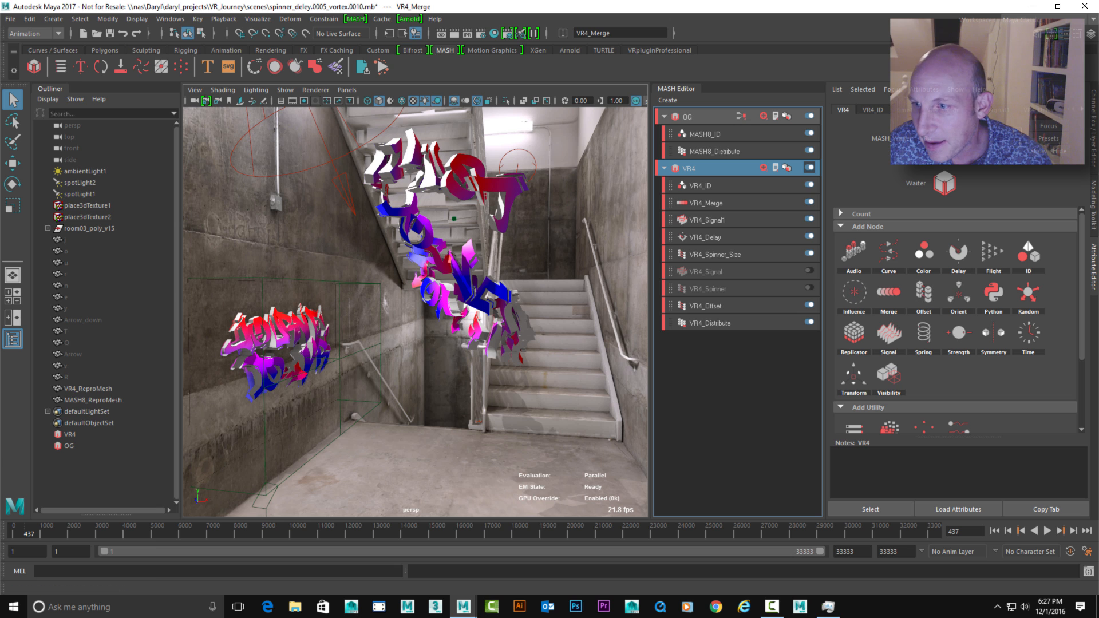
{"action": "left_click", "coordinate": [853, 250]}
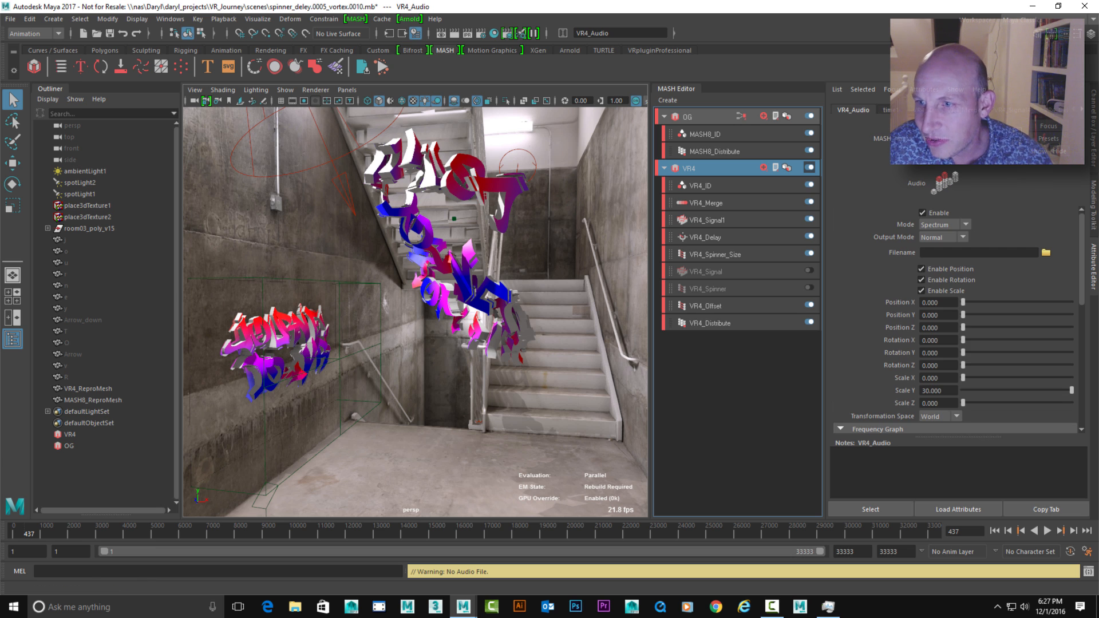
{"action": "left_click", "coordinate": [1046, 252]}
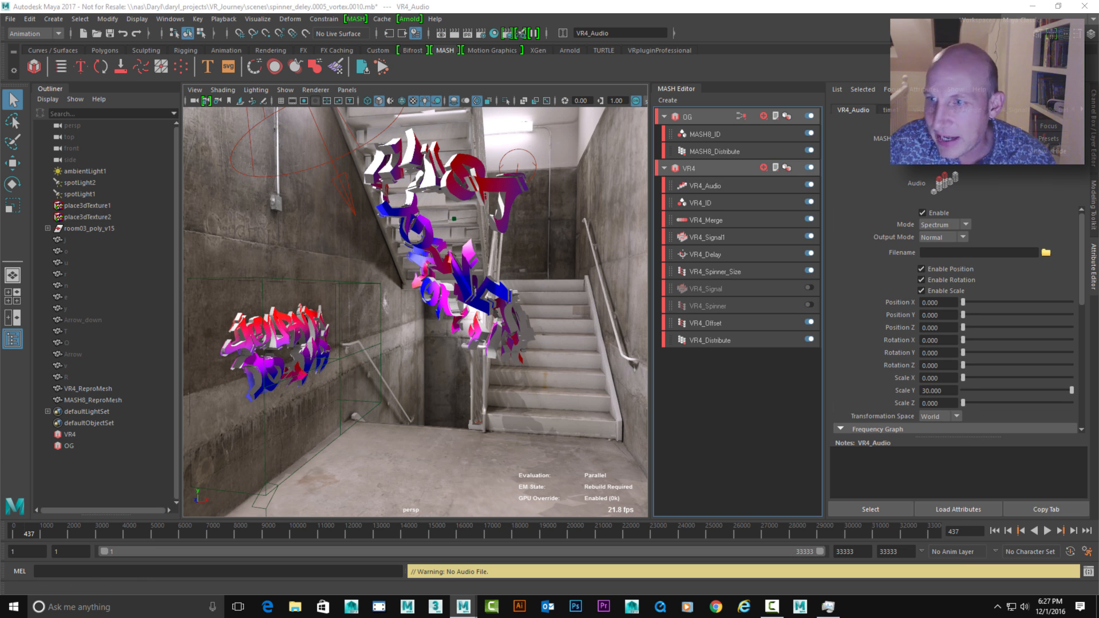
{"action": "left_click", "coordinate": [620, 109]}
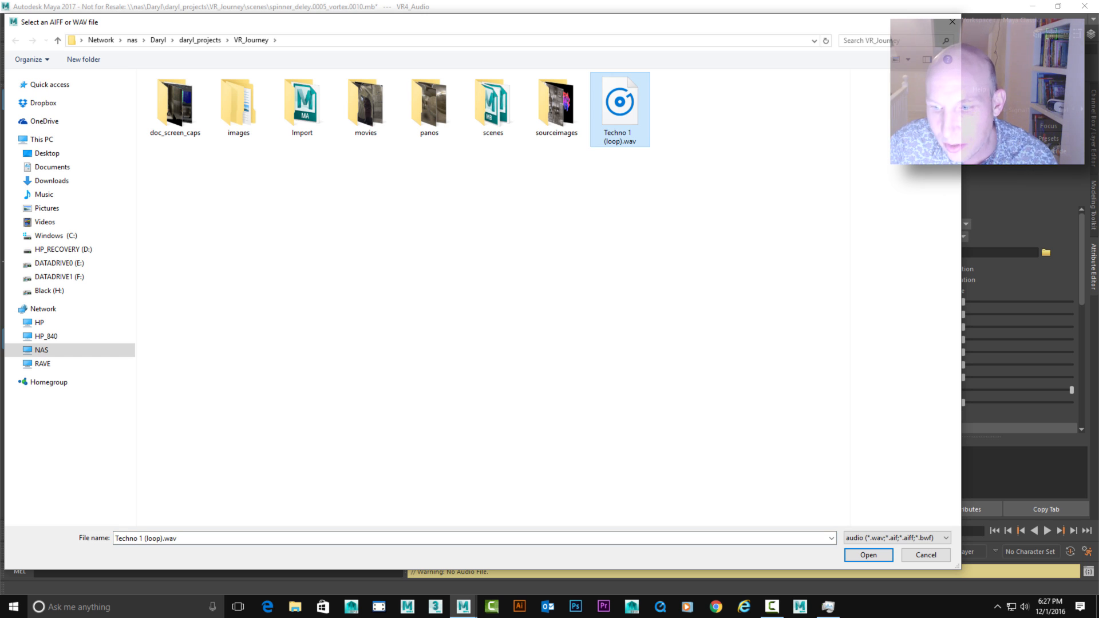
{"action": "left_click", "coordinate": [868, 555]}
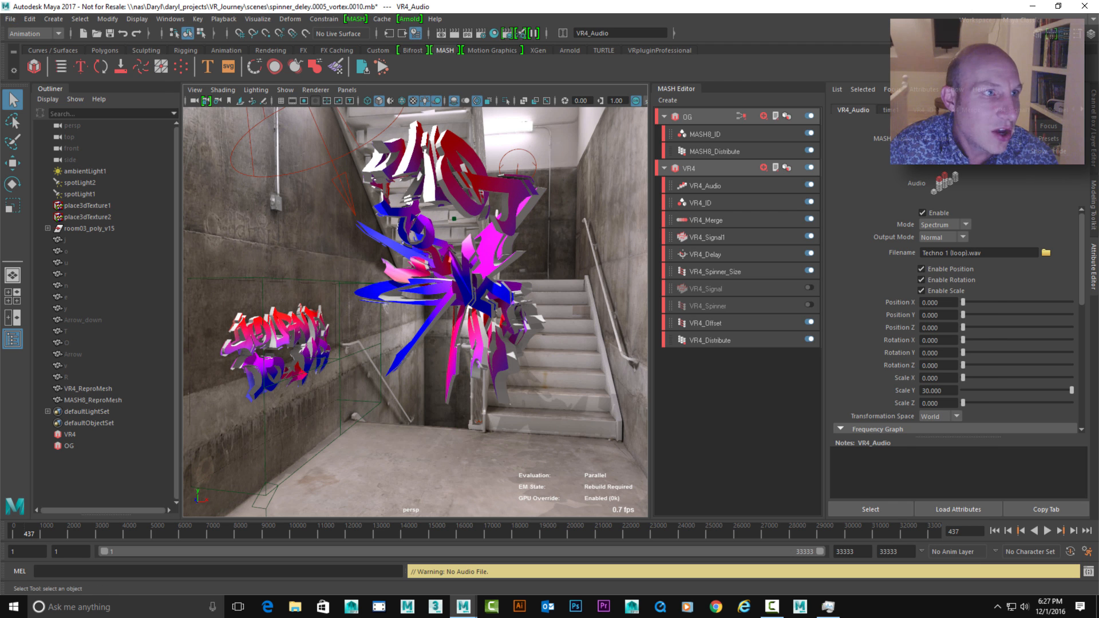
Import Techno 1 (loop).wav from the VR_Journey folder into the scene and shorten the playback range to end at frame 2211
{"action": "left_click", "coordinate": [10, 19]}
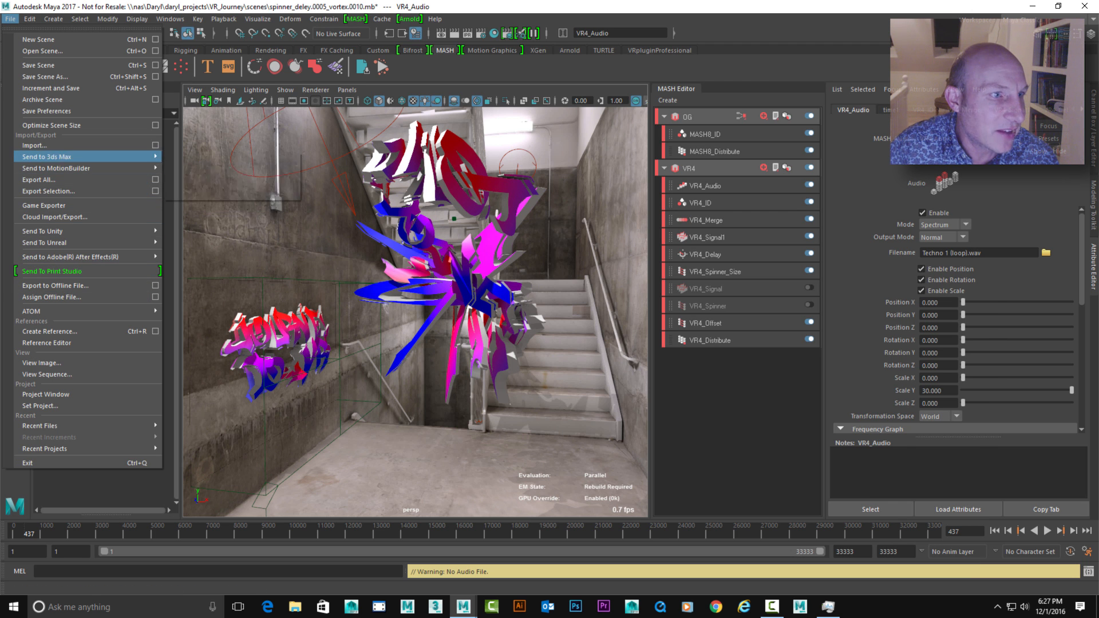
{"action": "left_click", "coordinate": [34, 146]}
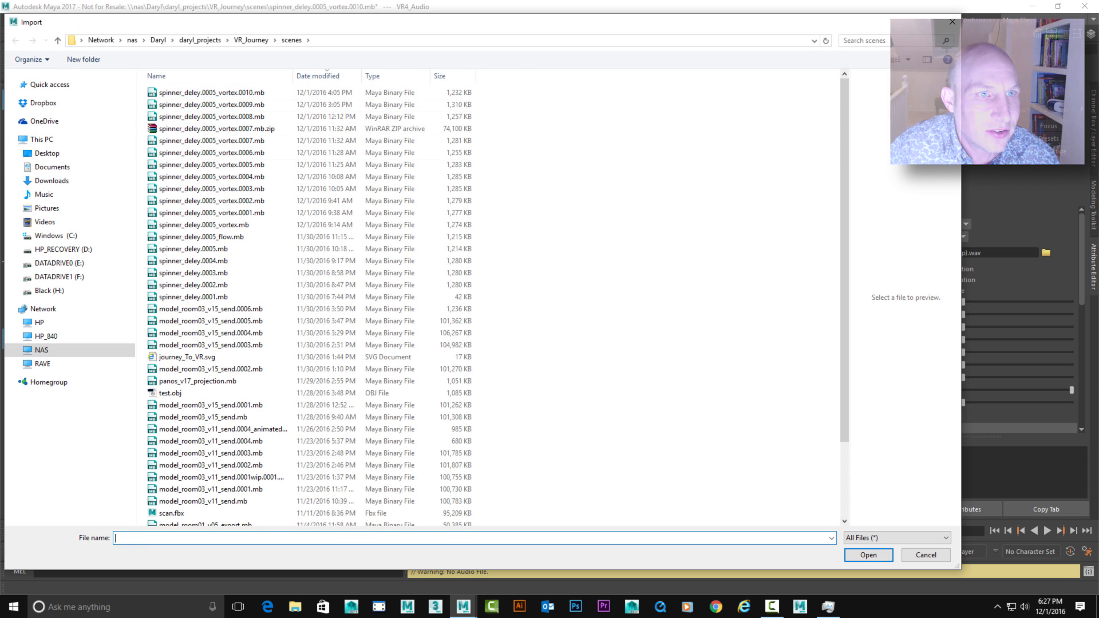
{"action": "left_click", "coordinate": [251, 40]}
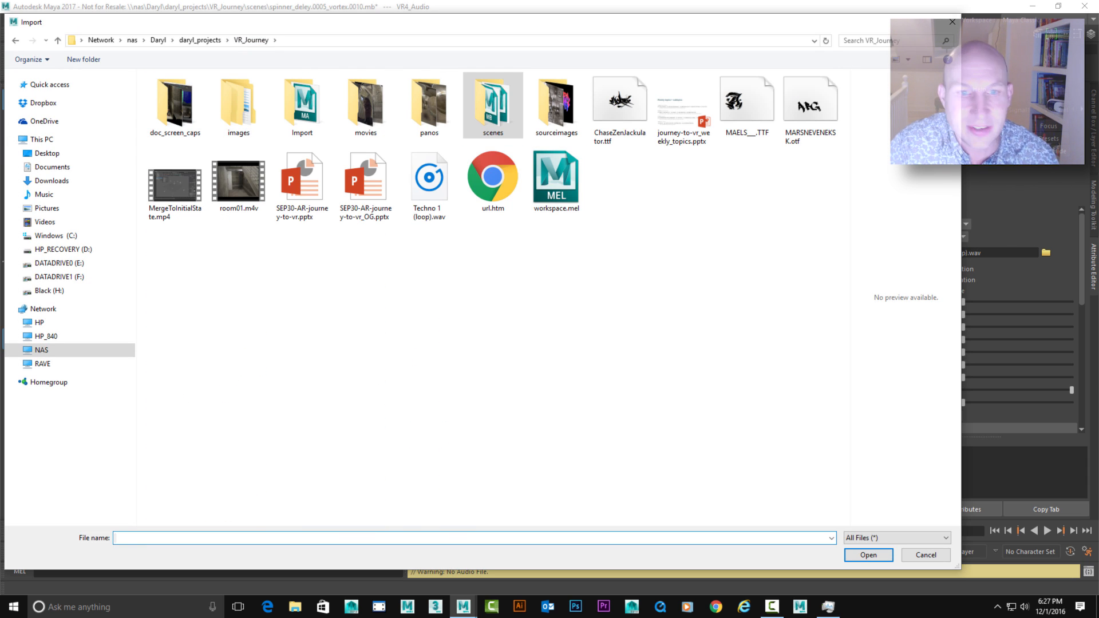
{"action": "left_click", "coordinate": [429, 185]}
{"action": "key", "text": "Return"}
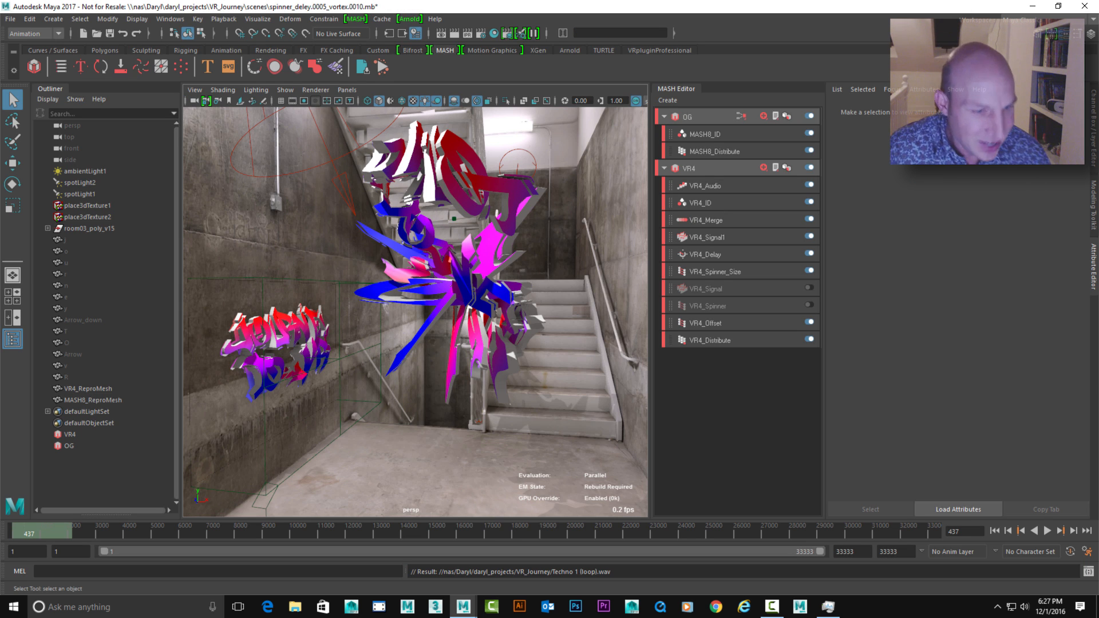
{"action": "left_click_drag", "start_coordinate": [820, 552], "coordinate": [156, 552]}
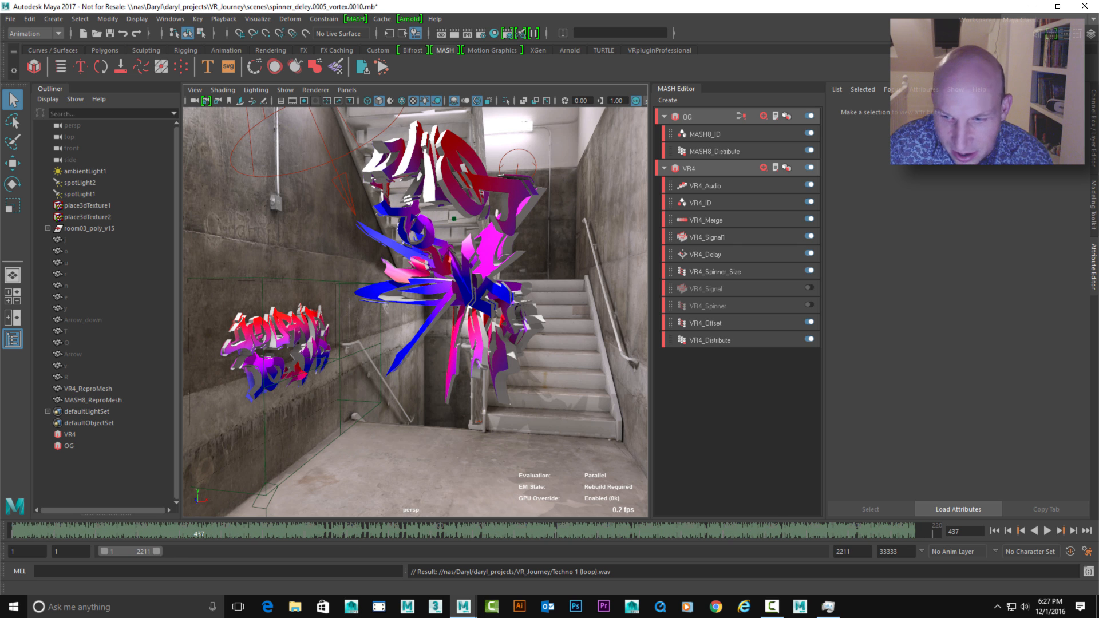
Change the timeline's playback speed, then play the animation with the soundtrack from frame 1 and stop it
{"action": "left_click", "coordinate": [995, 531]}
{"action": "right_click", "coordinate": [707, 531]}
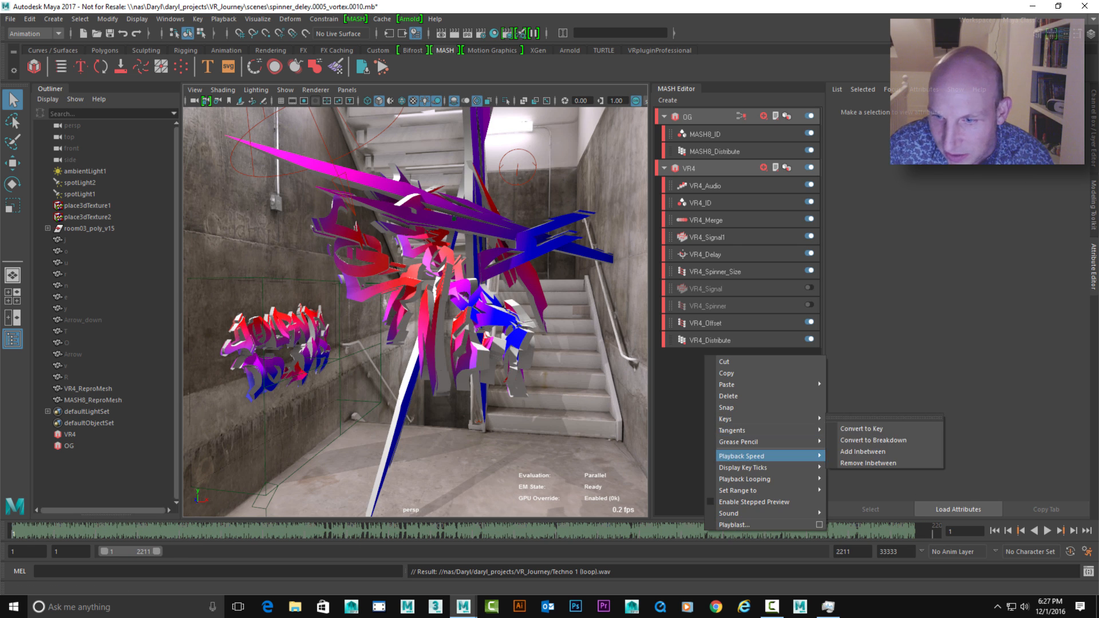
{"action": "mouse_move", "coordinate": [744, 457]}
{"action": "left_click", "coordinate": [855, 466]}
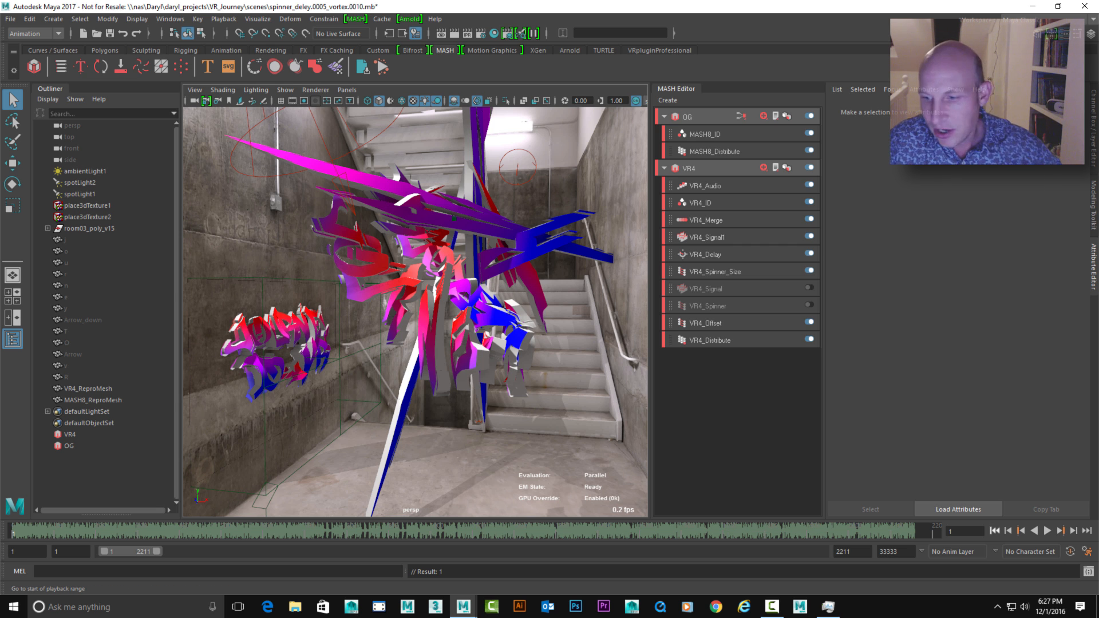
{"action": "left_click", "coordinate": [1047, 531]}
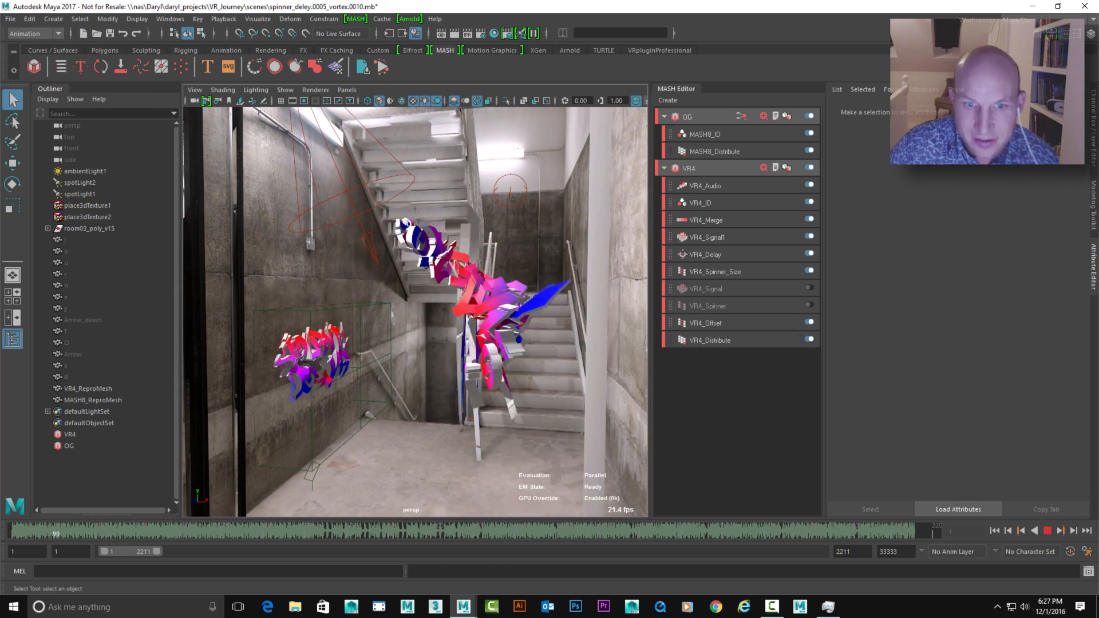
{"action": "key", "text": "Escape"}
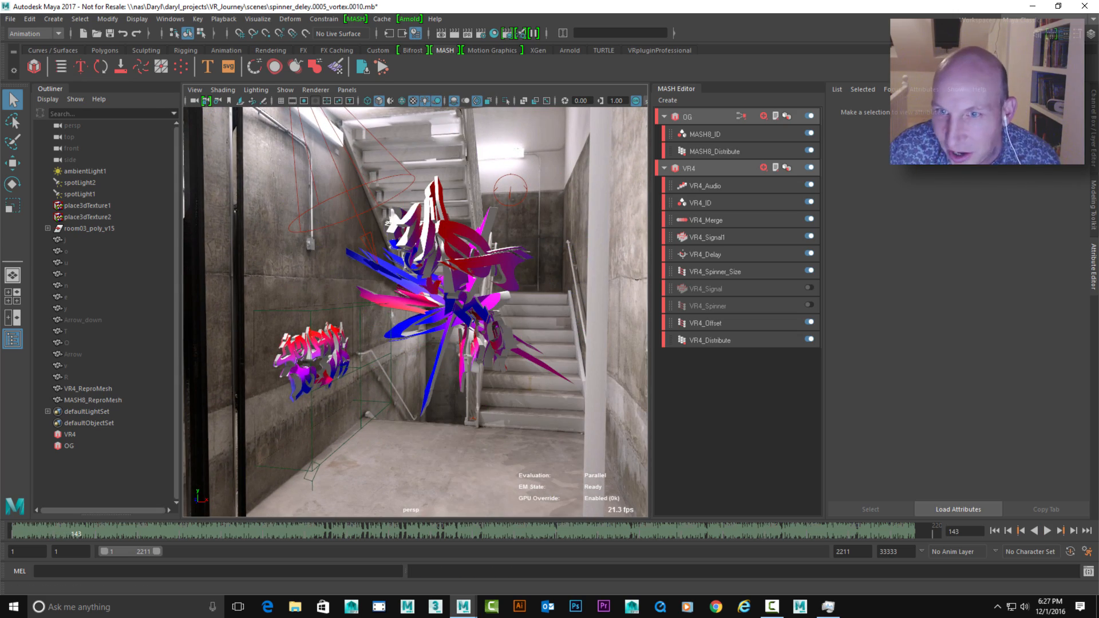
Configure VR4_Audio with Scale Y 5.266, Max Bands 13 and Weak Filtering
{"action": "left_click", "coordinate": [705, 186]}
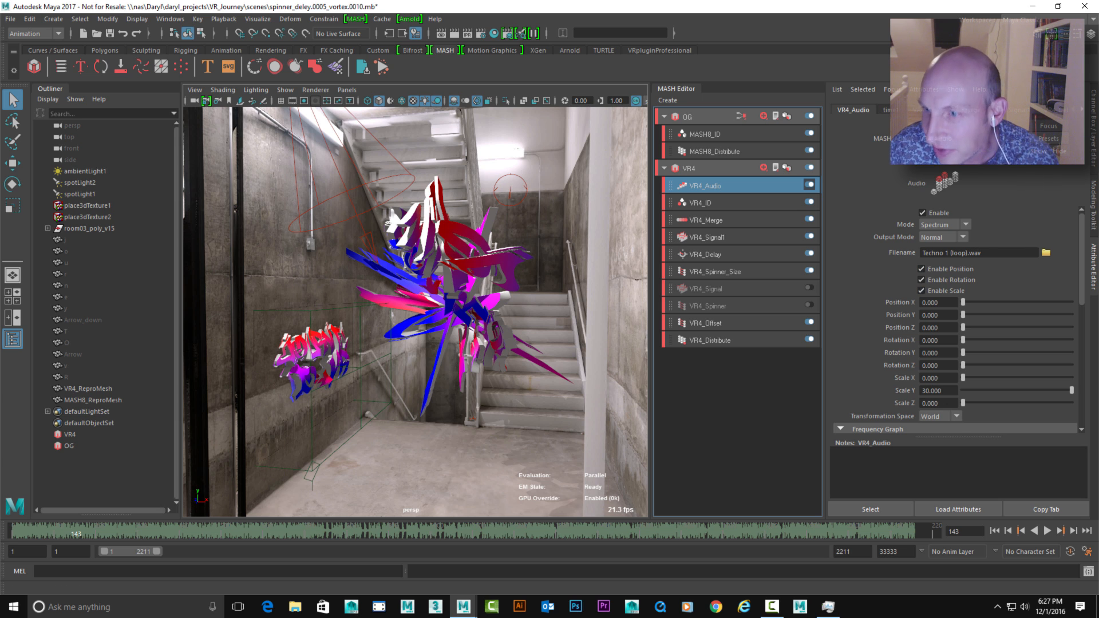
{"action": "left_click_drag", "start_coordinate": [1082, 260], "coordinate": [1082, 282]}
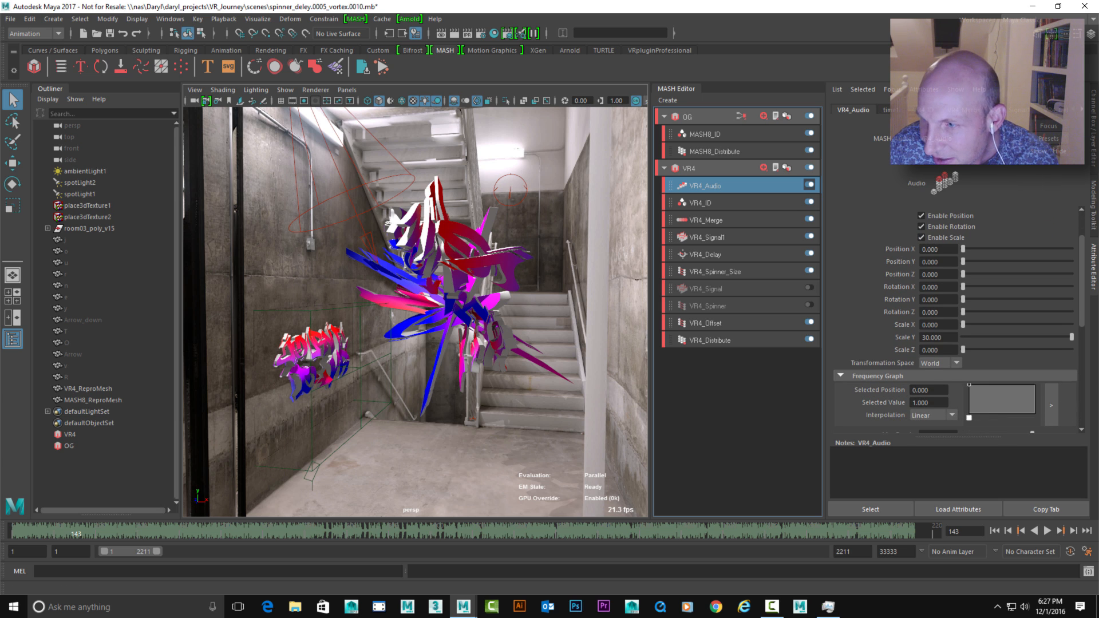
{"action": "left_click_drag", "start_coordinate": [1071, 337], "coordinate": [1020, 337]}
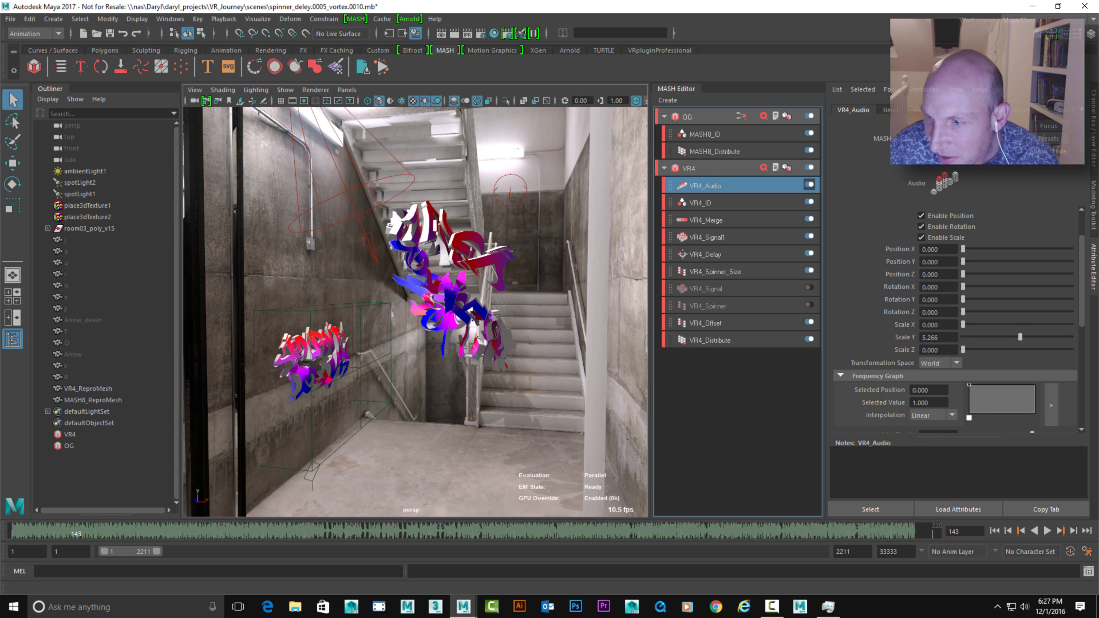
{"action": "left_click_drag", "start_coordinate": [1082, 281], "coordinate": [1082, 344]}
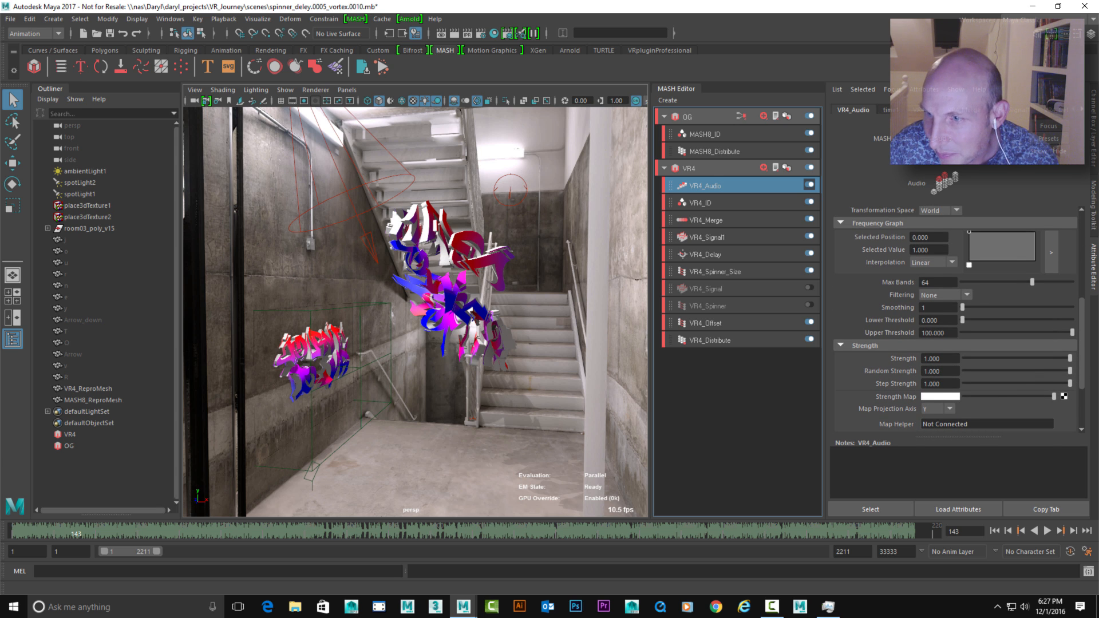
{"action": "double_click", "coordinate": [926, 282]}
{"action": "key", "text": "Return"}
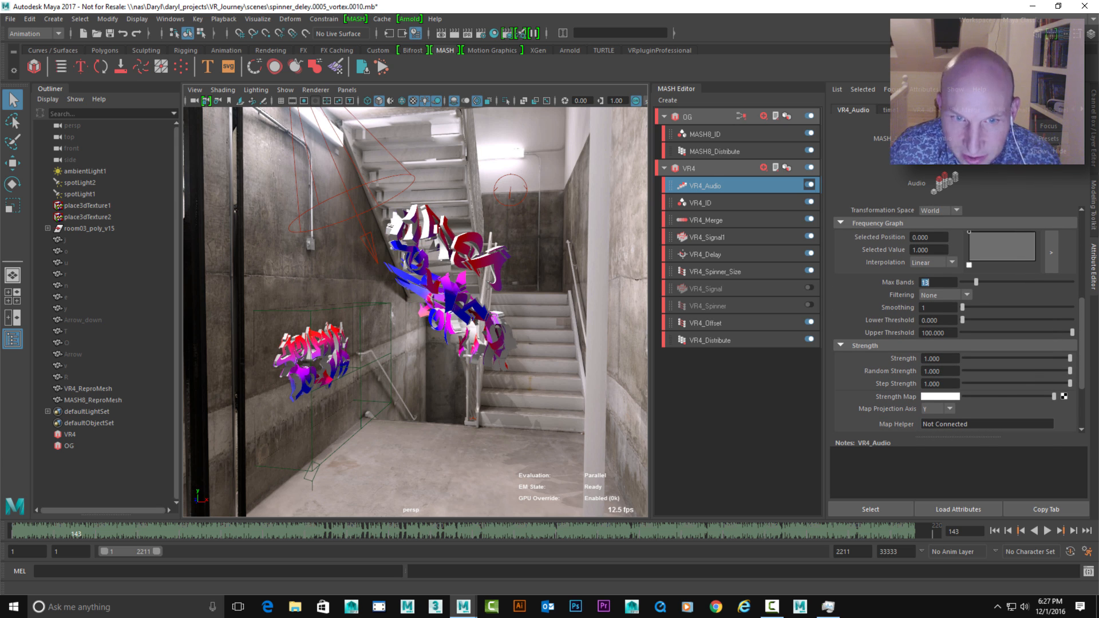
{"action": "left_click", "coordinate": [945, 295]}
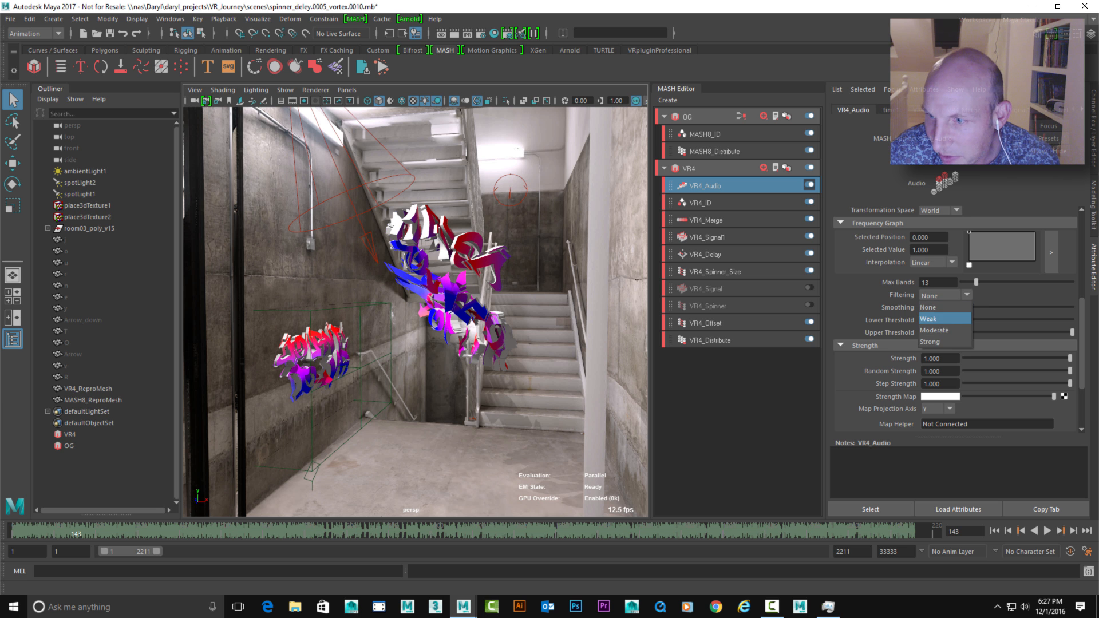
{"action": "left_click", "coordinate": [930, 314]}
During playback, set VR4_Audio's Scale X to 4.787, Scale Z to 3.564 and Scale Y to 7.872
{"action": "left_click", "coordinate": [1047, 530]}
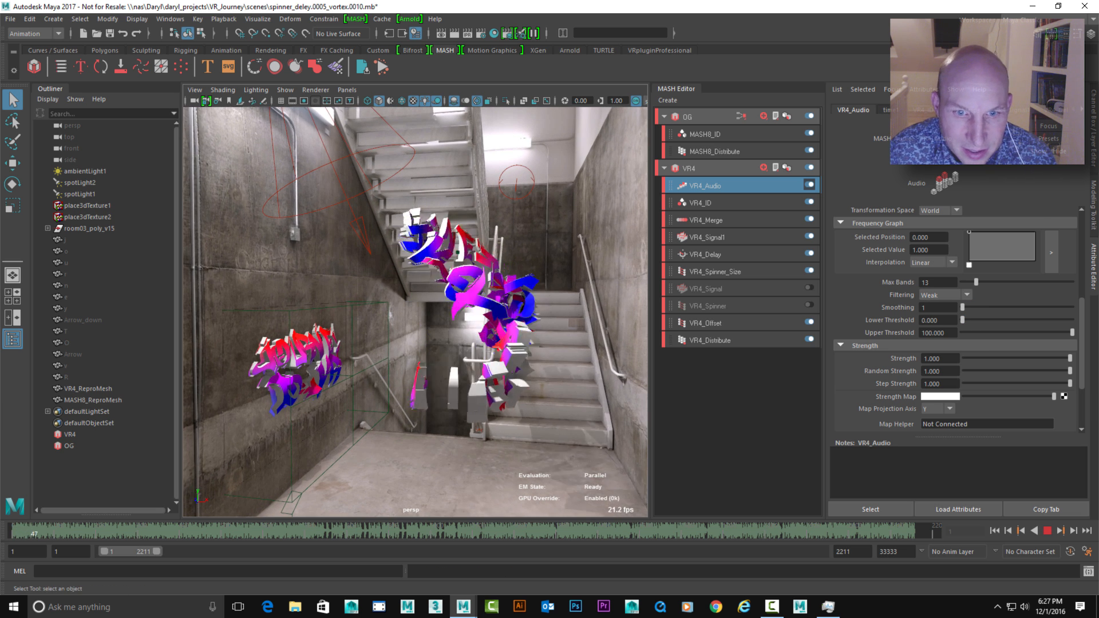
{"action": "scroll", "coordinate": [956, 320], "scroll_direction": "up", "scroll_amount": 6}
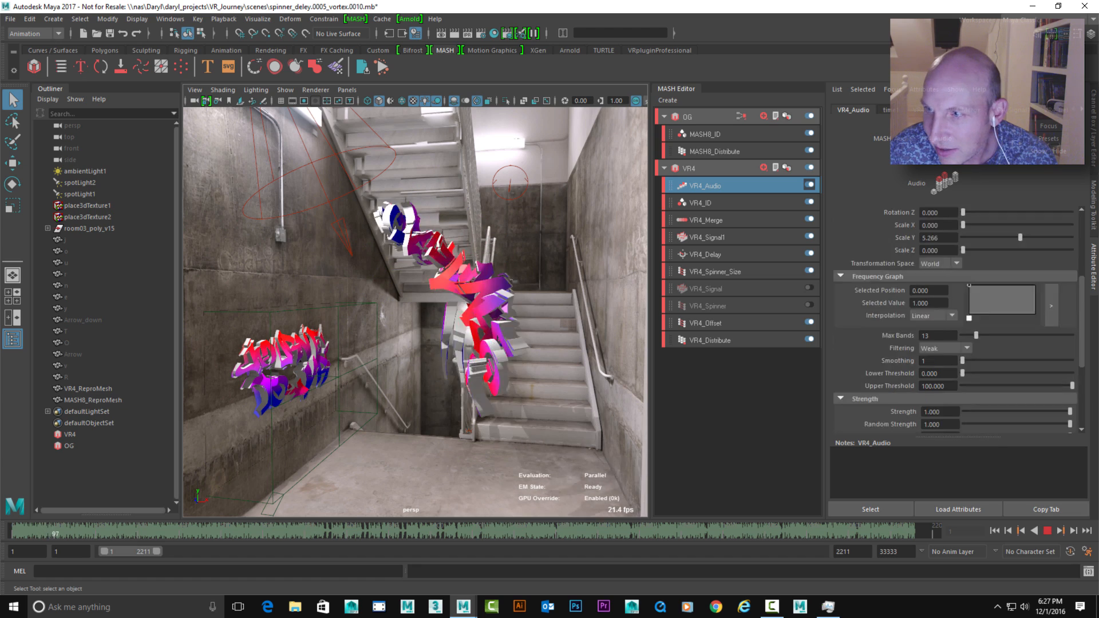
{"action": "left_click_drag", "start_coordinate": [963, 378], "coordinate": [1019, 378]}
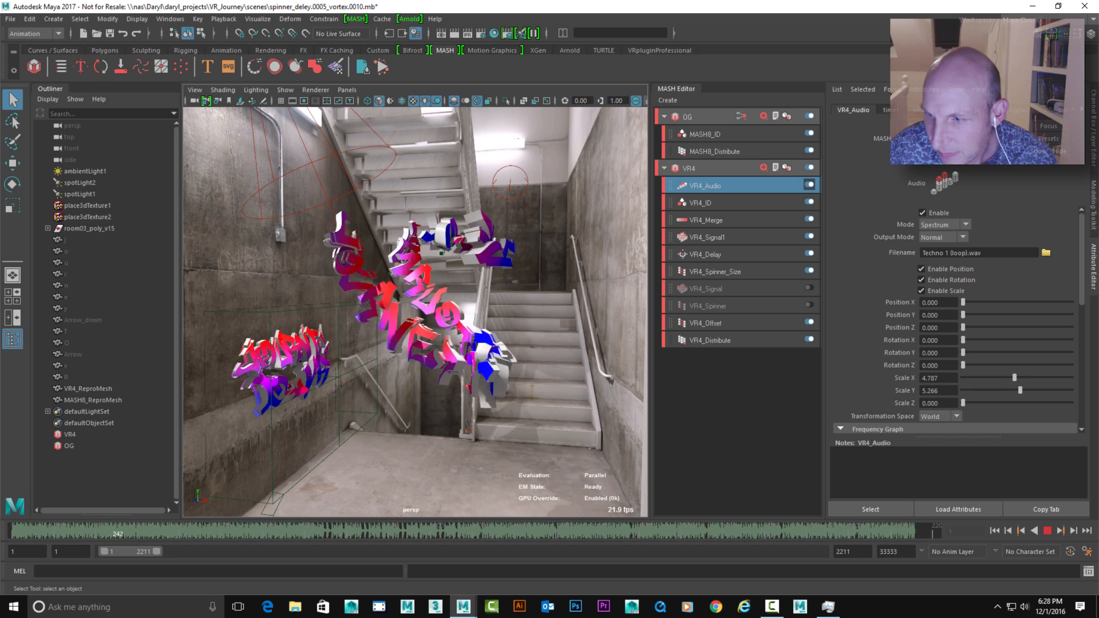
{"action": "left_click_drag", "start_coordinate": [963, 403], "coordinate": [1001, 403]}
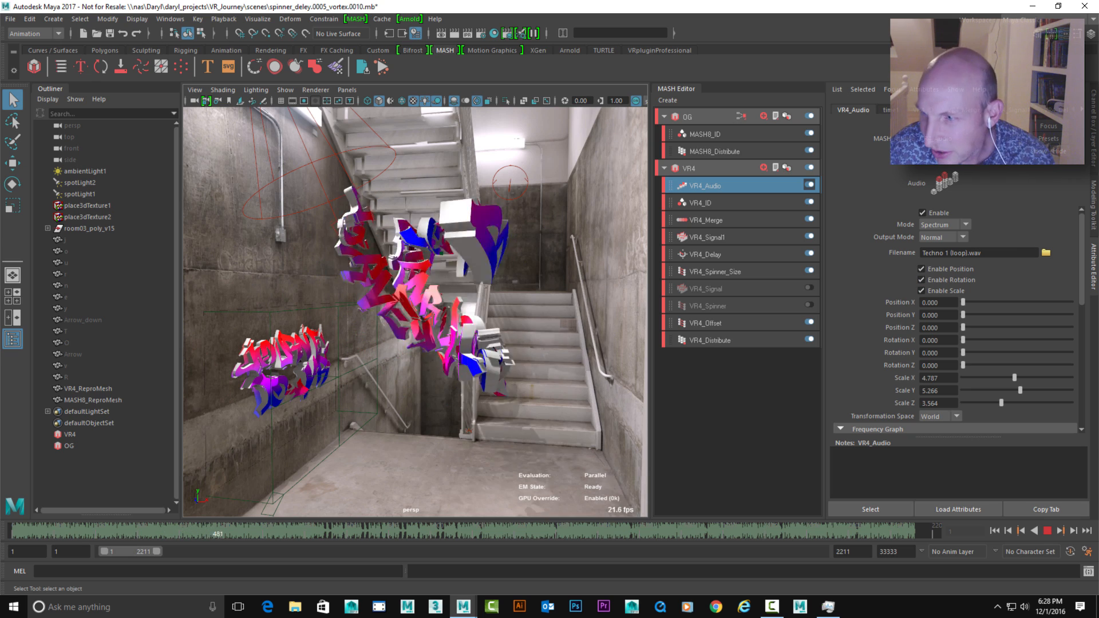
{"action": "scroll", "coordinate": [955, 320], "scroll_direction": "down", "scroll_amount": 1}
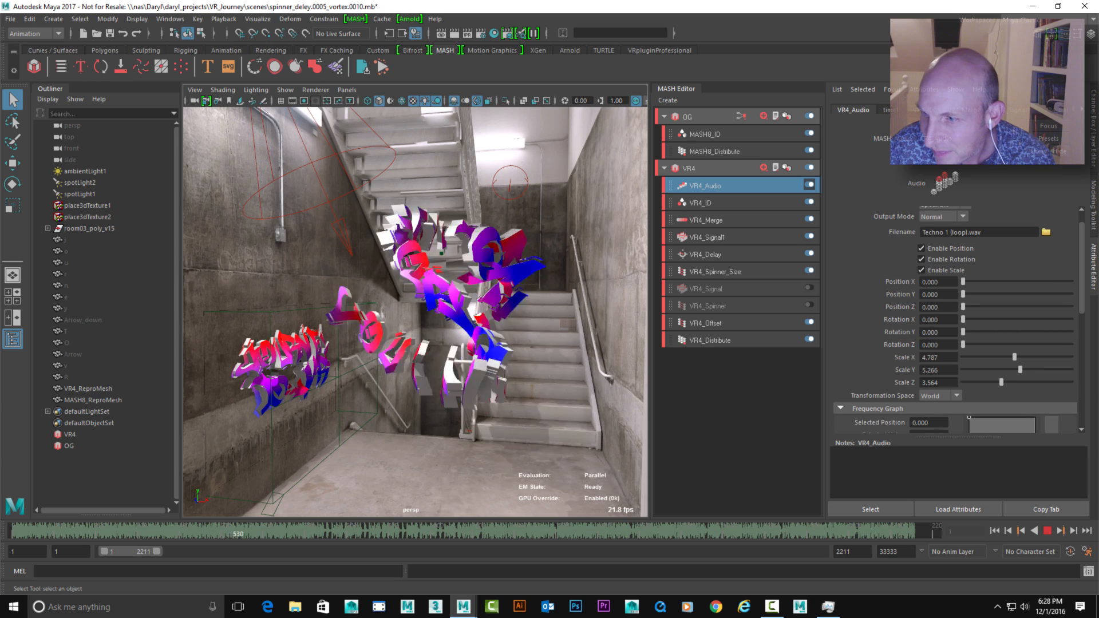
{"action": "left_click_drag", "start_coordinate": [1020, 370], "coordinate": [1048, 370]}
Set VR4_Audio's Filtering to None and its Smoothing to 2 while the animation plays
{"action": "scroll", "coordinate": [955, 321], "scroll_direction": "down", "scroll_amount": 5}
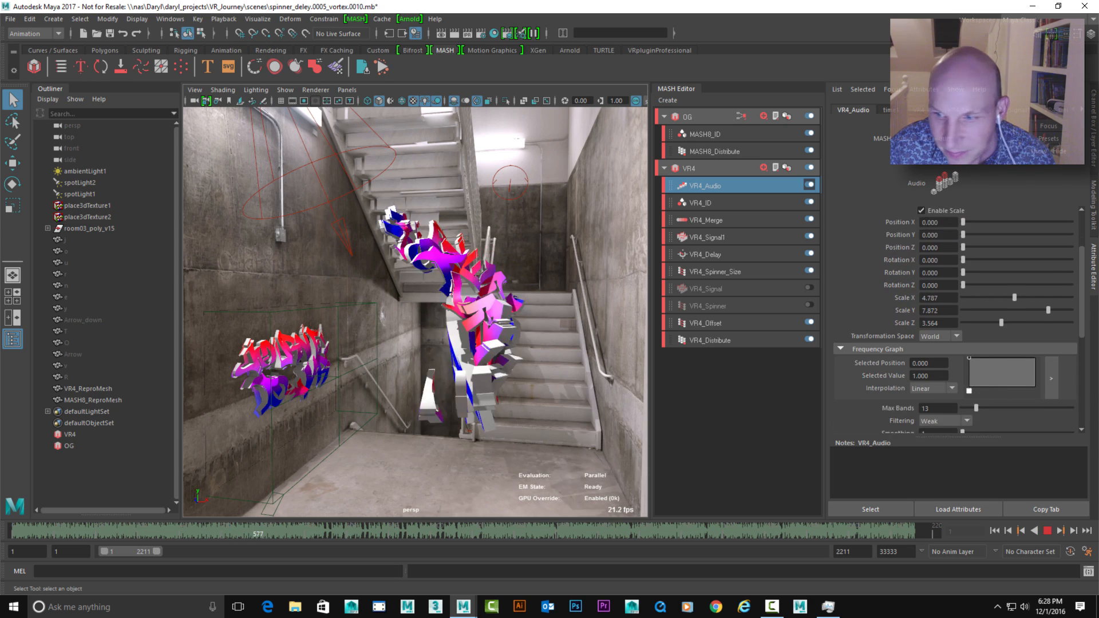
{"action": "left_click", "coordinate": [945, 373]}
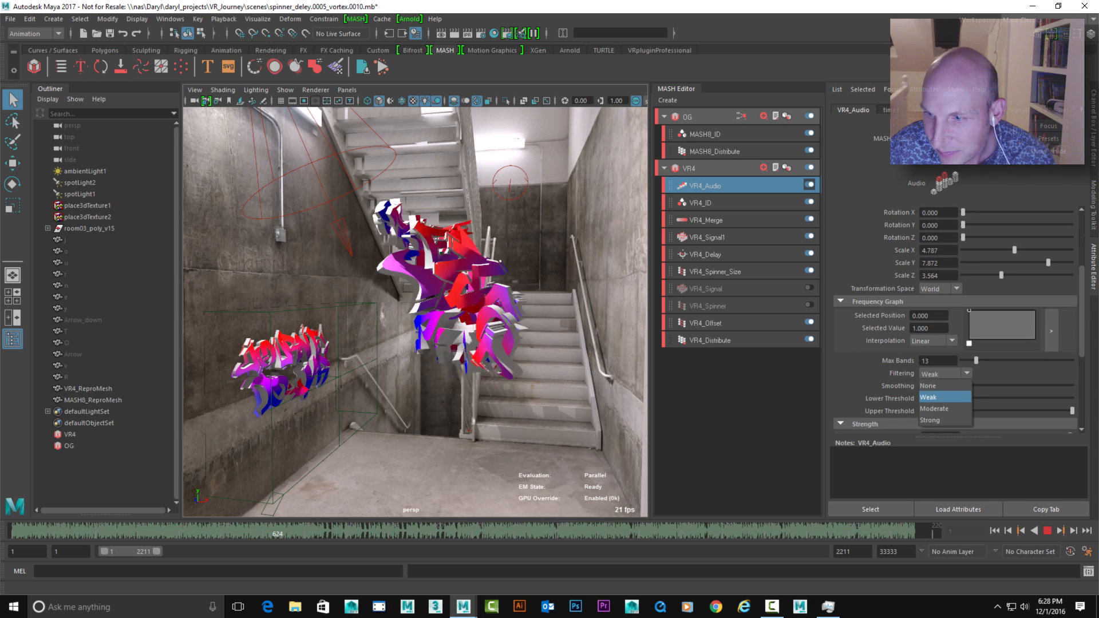
{"action": "left_click", "coordinate": [933, 386]}
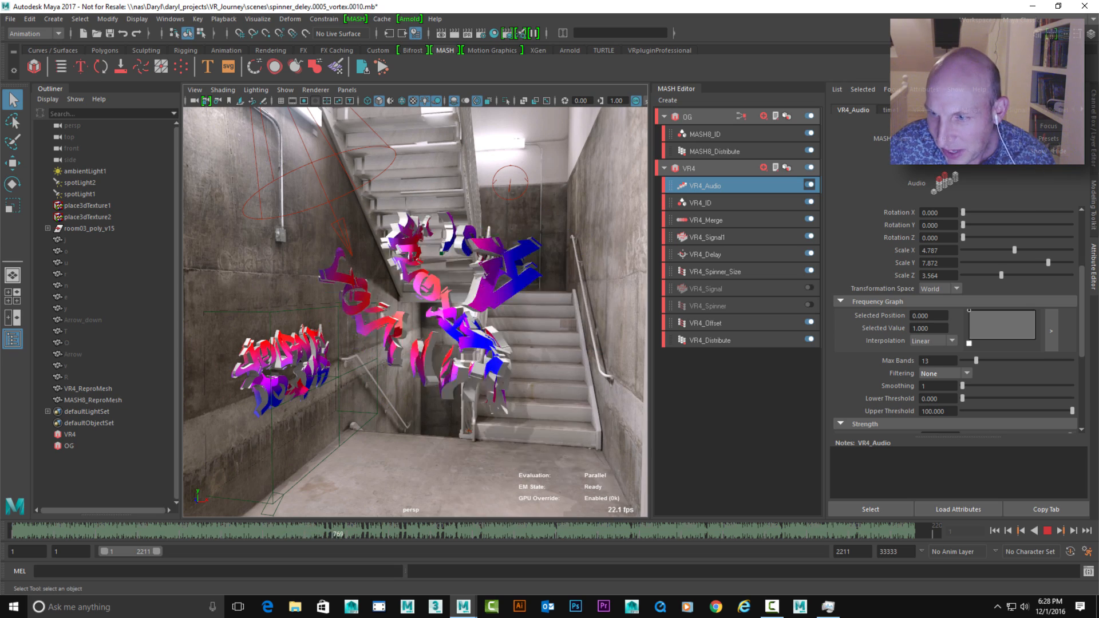
{"action": "left_click_drag", "start_coordinate": [963, 385], "coordinate": [990, 386]}
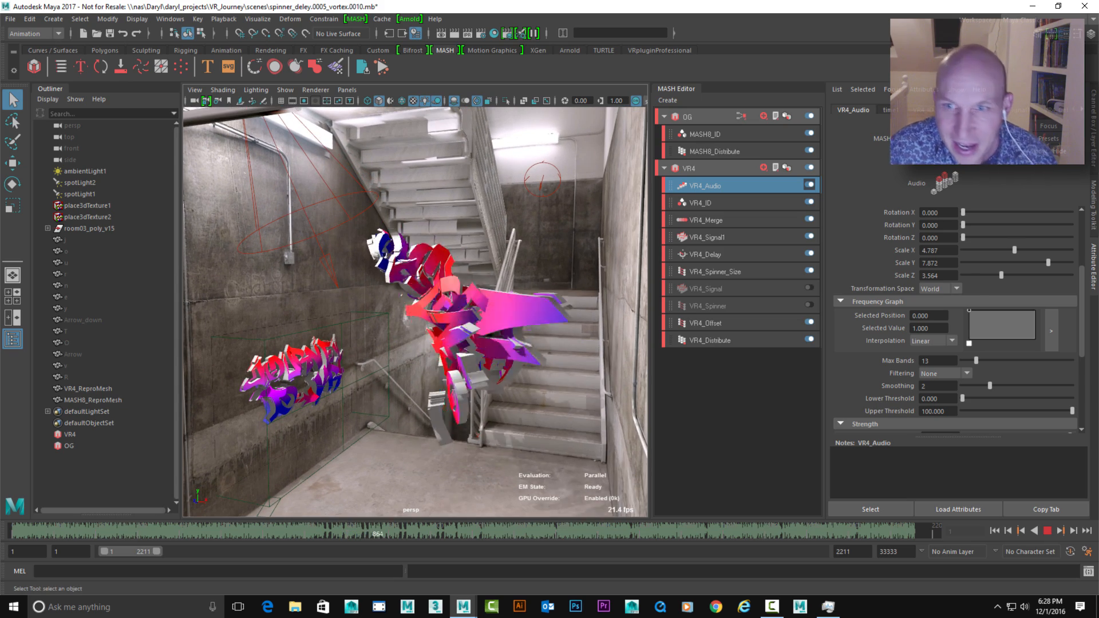
Lower VR4_Merge's Strength to 0 and bring the wall letters into view during playback
{"action": "left_click_drag", "start_coordinate": [415, 312], "coordinate": [429, 303], "text": "alt"}
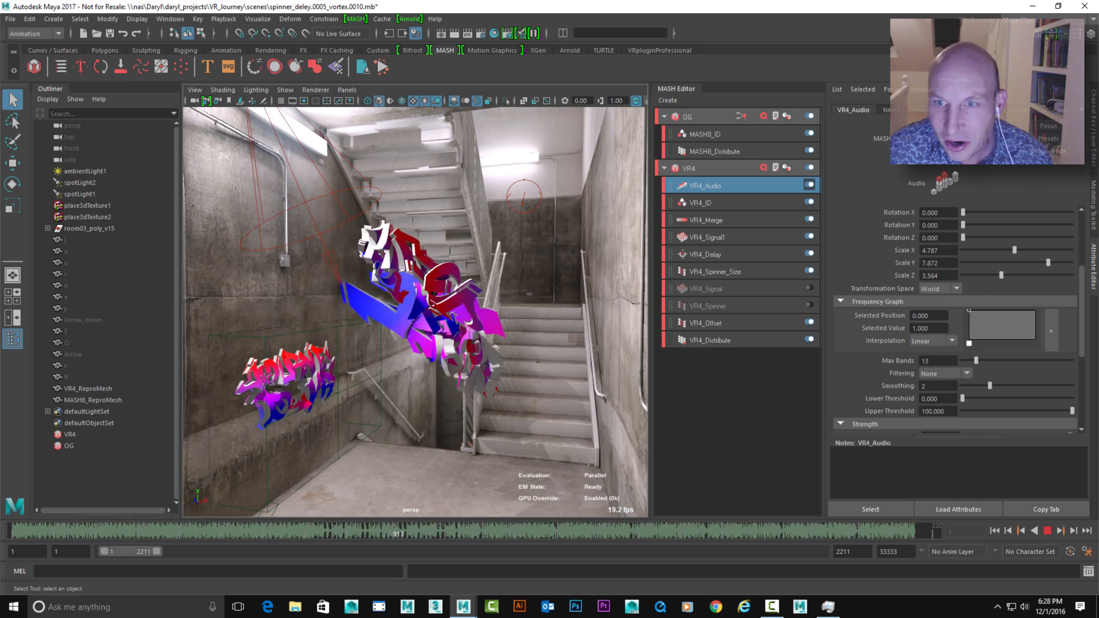
{"action": "left_click", "coordinate": [706, 220]}
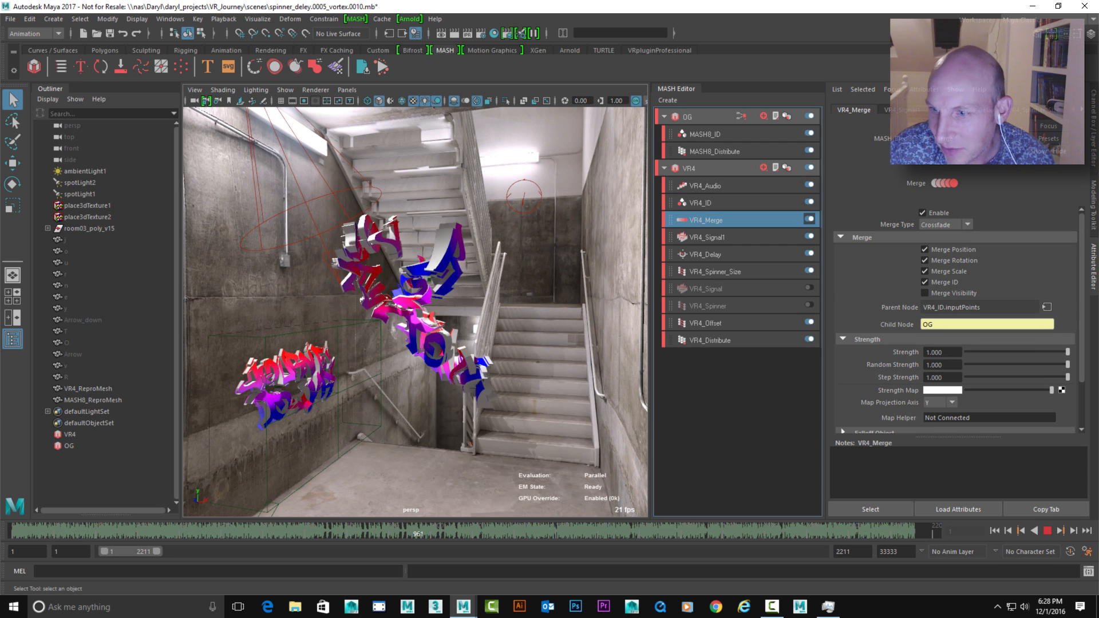
{"action": "left_click_drag", "start_coordinate": [1067, 352], "coordinate": [967, 352]}
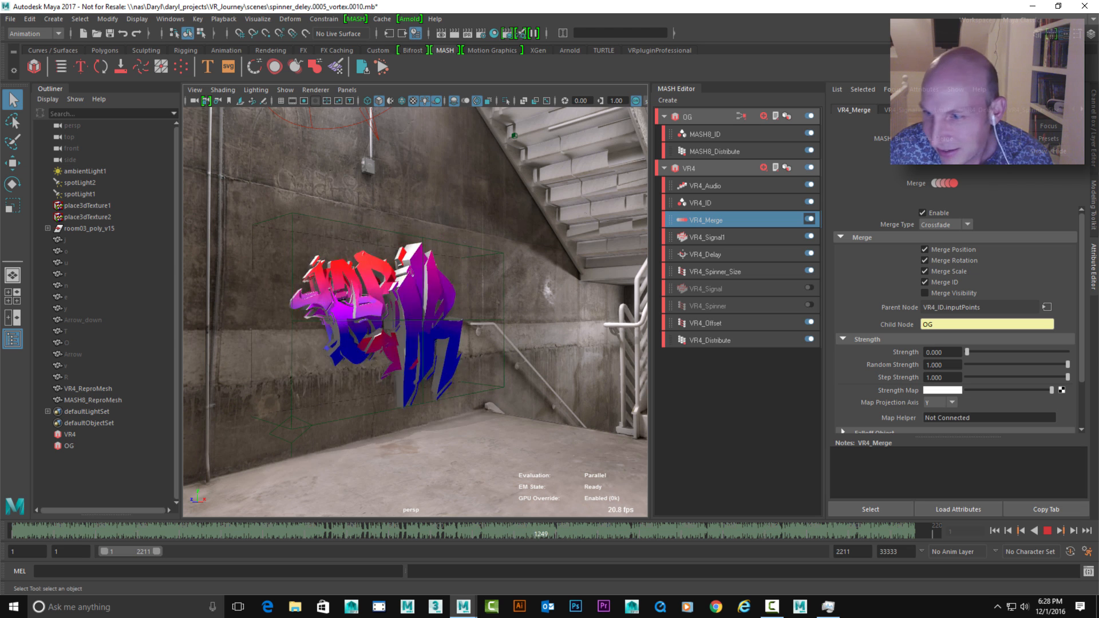
Reshape VR4_Audio's Frequency Graph into a rising slope, with a selected point at position 0.843 and value 0.460
{"action": "scroll", "coordinate": [955, 320], "scroll_direction": "down", "scroll_amount": 2}
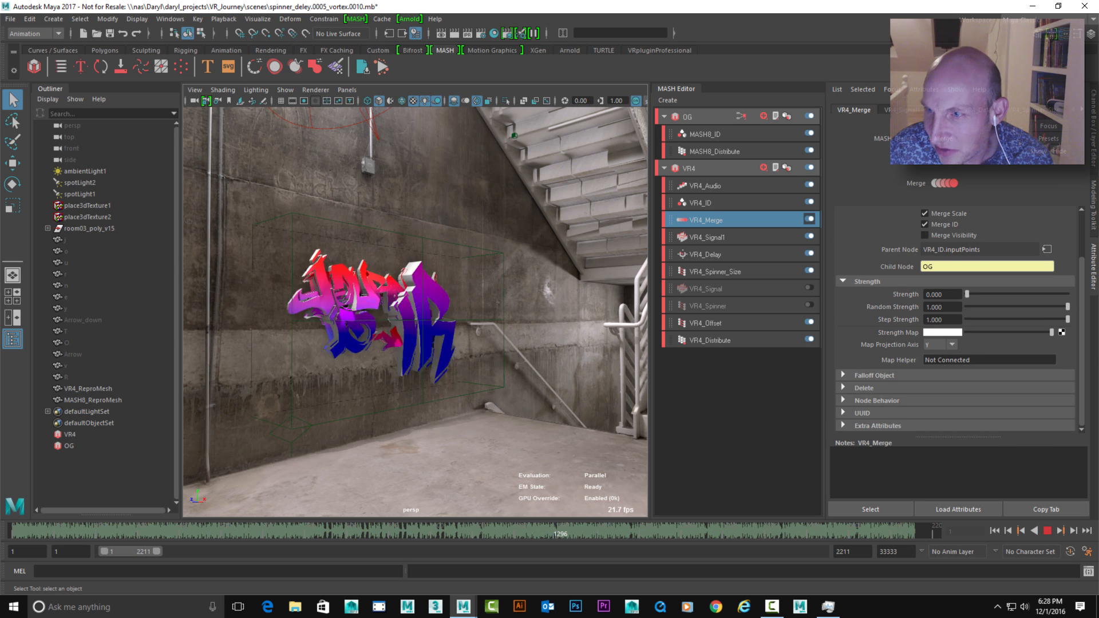
{"action": "left_click", "coordinate": [705, 186]}
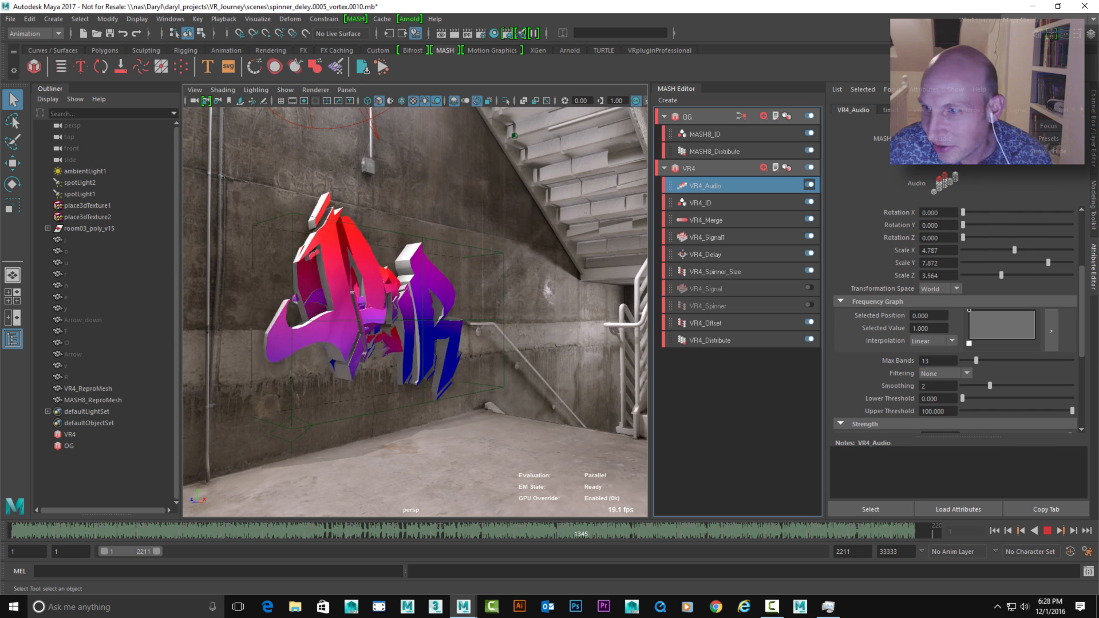
{"action": "left_click_drag", "start_coordinate": [970, 313], "coordinate": [1029, 311]}
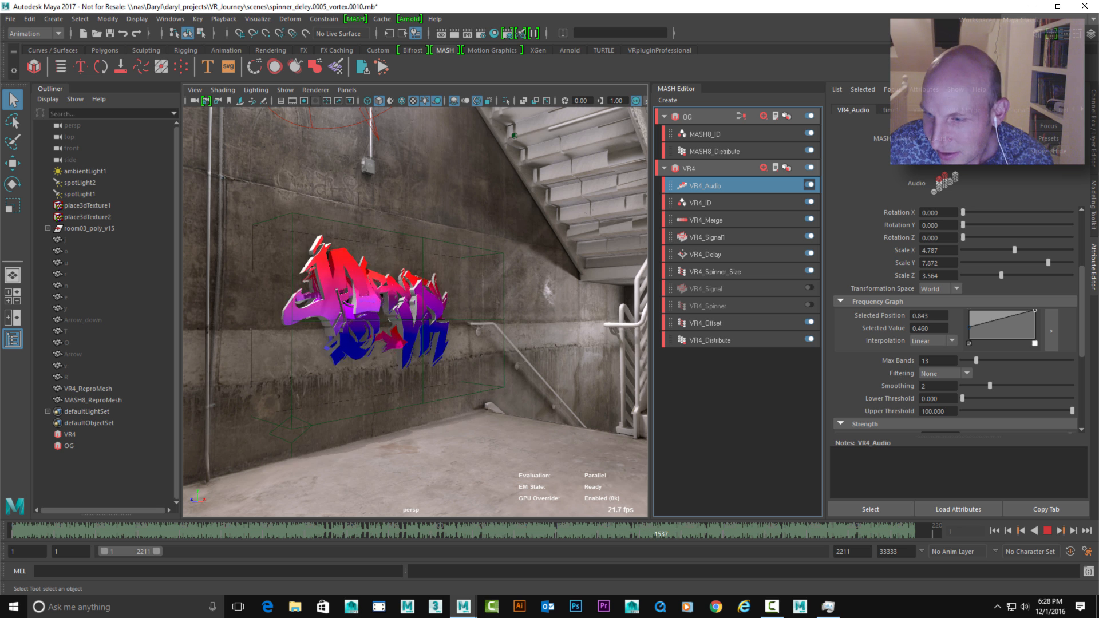
Set VR4_Audio's Lower Threshold to 1.421 and raise VR4_Merge's Strength to 1 while the animation plays
{"action": "left_click_drag", "start_coordinate": [962, 398], "coordinate": [968, 399]}
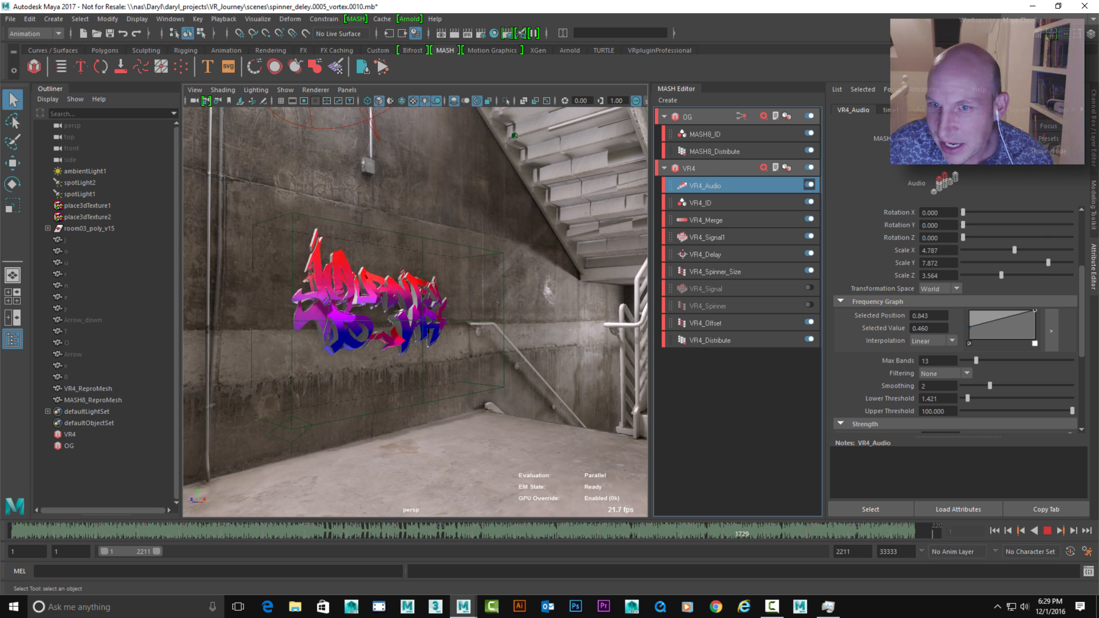
{"action": "left_click", "coordinate": [707, 220]}
{"action": "left_click_drag", "start_coordinate": [967, 295], "coordinate": [1068, 295]}
{"action": "middle_click_drag", "start_coordinate": [446, 269], "coordinate": [404, 338], "text": "alt"}
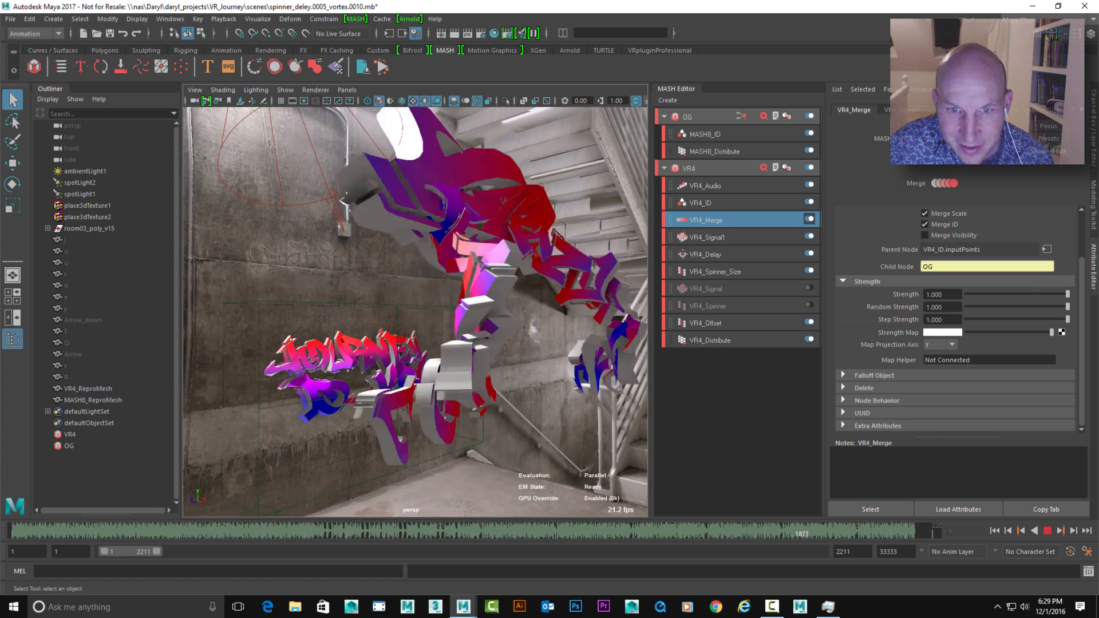
{"action": "right_click_drag", "start_coordinate": [403, 337], "coordinate": [321, 337], "text": "alt"}
{"action": "left_click_drag", "start_coordinate": [355, 338], "coordinate": [427, 341], "text": "alt"}
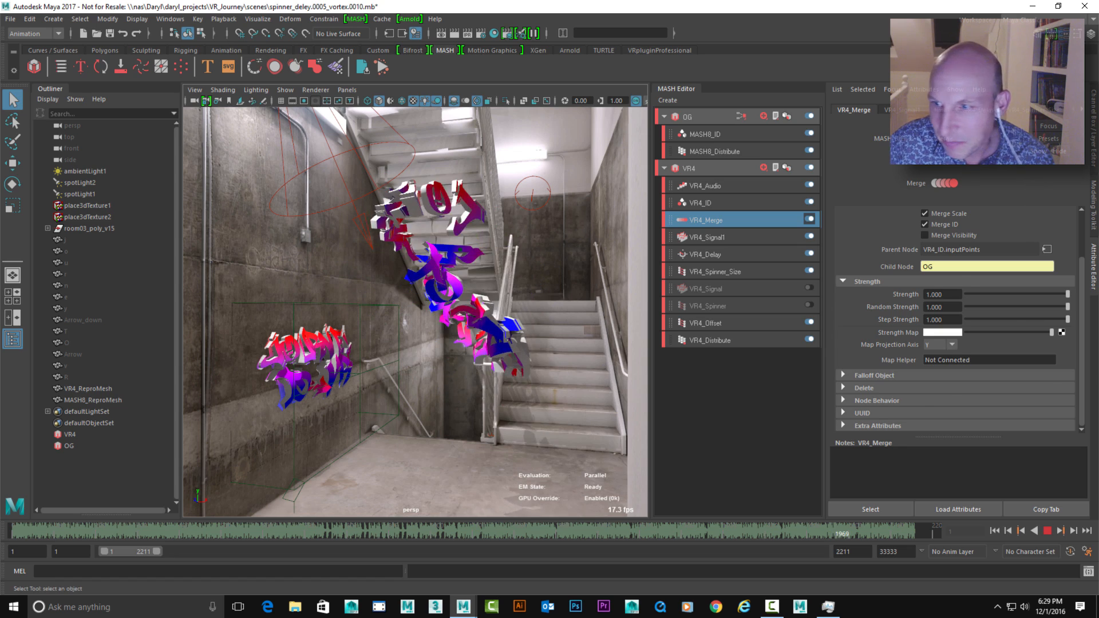
Adjust VR4_Delay's Time Step Average during playback
{"action": "left_click", "coordinate": [705, 255]}
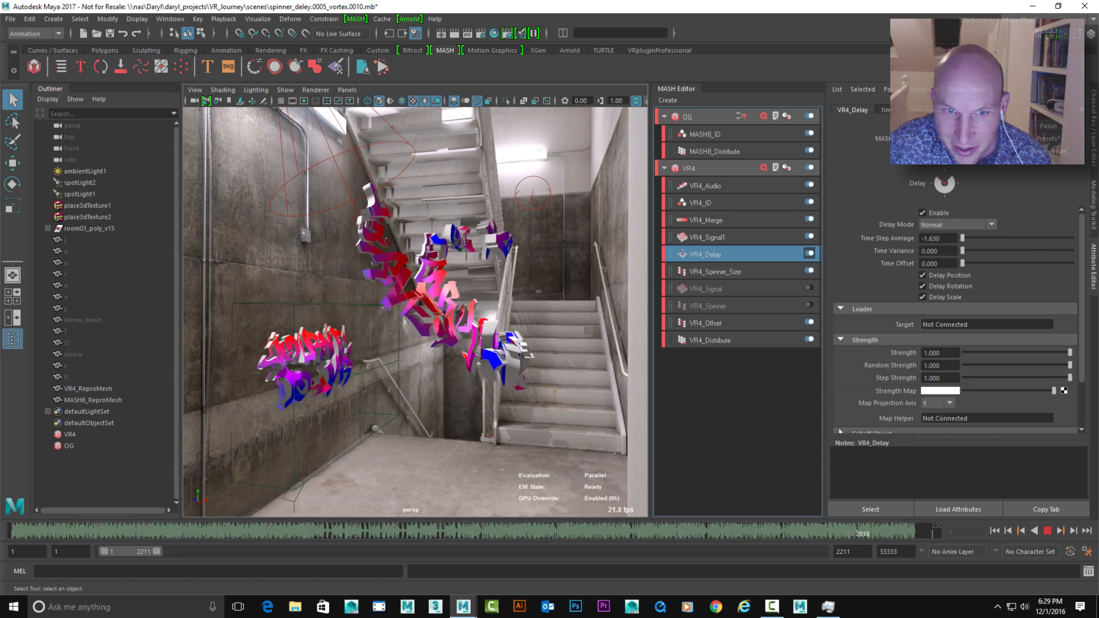
{"action": "left_click_drag", "start_coordinate": [939, 239], "coordinate": [395, 239], "text": "ctrl"}
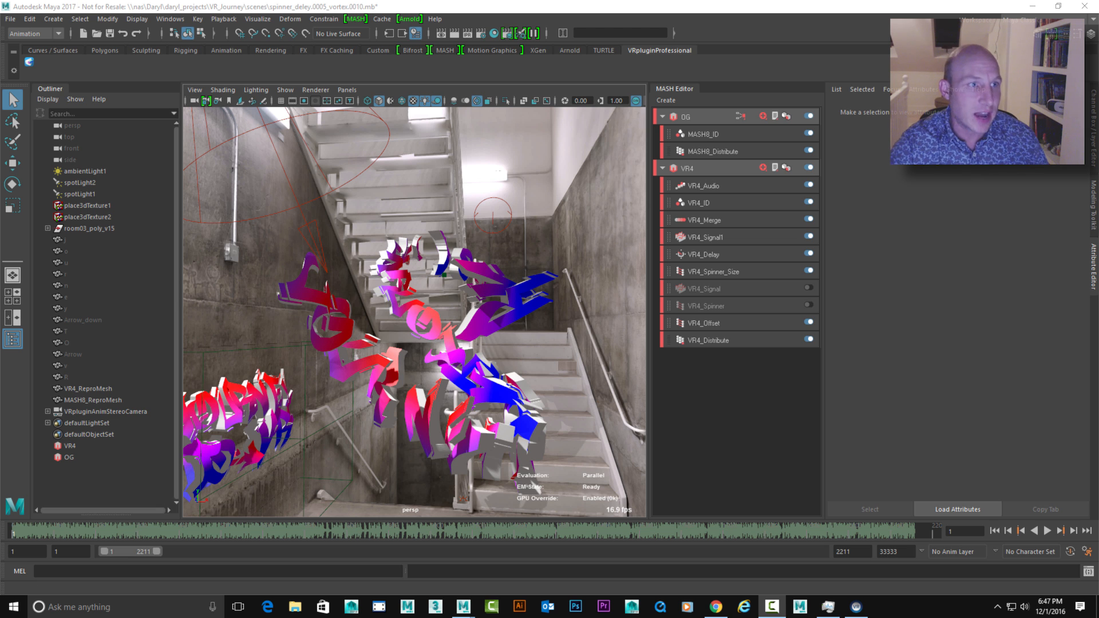
Start the VR session in VR-Plugin, and clear its window and the MASH Editor out of the way
{"action": "left_click", "coordinate": [29, 62]}
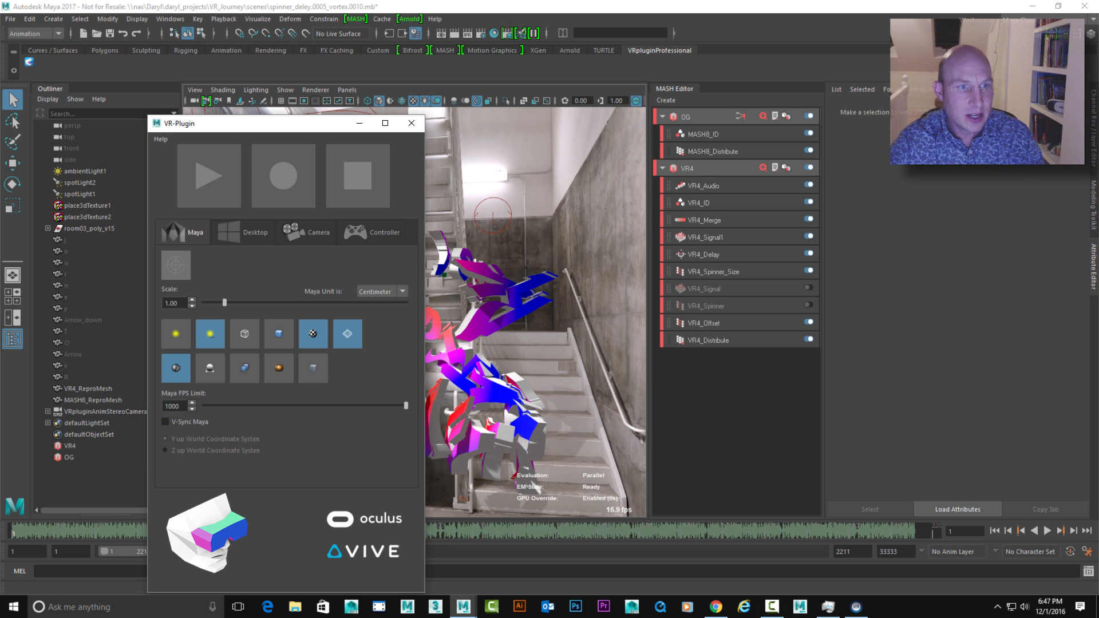
{"action": "left_click", "coordinate": [209, 176]}
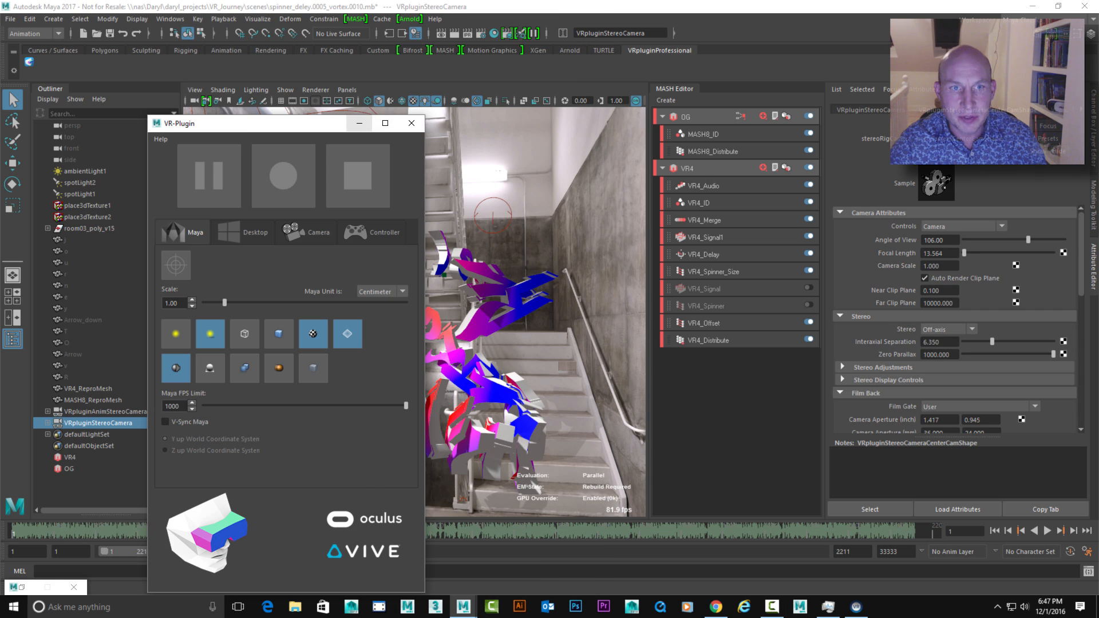
{"action": "left_click", "coordinate": [360, 123]}
{"action": "double_click", "coordinate": [674, 89]}
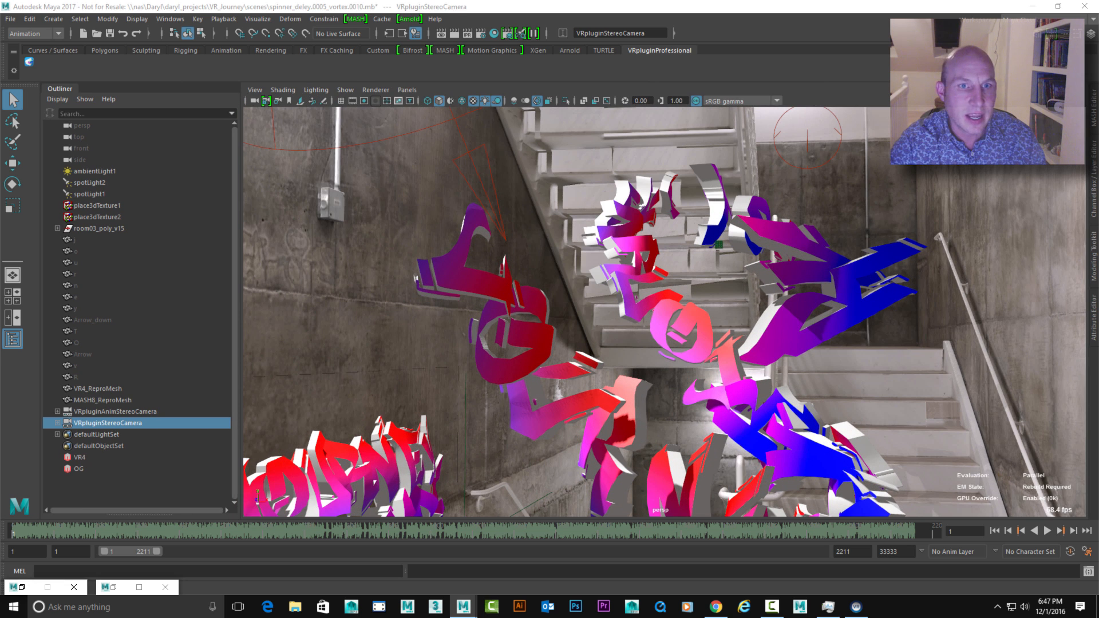
Display the viewport as a side-by-side stereo VR view and play the animation
{"action": "left_click", "coordinate": [375, 90]}
{"action": "left_click", "coordinate": [415, 168]}
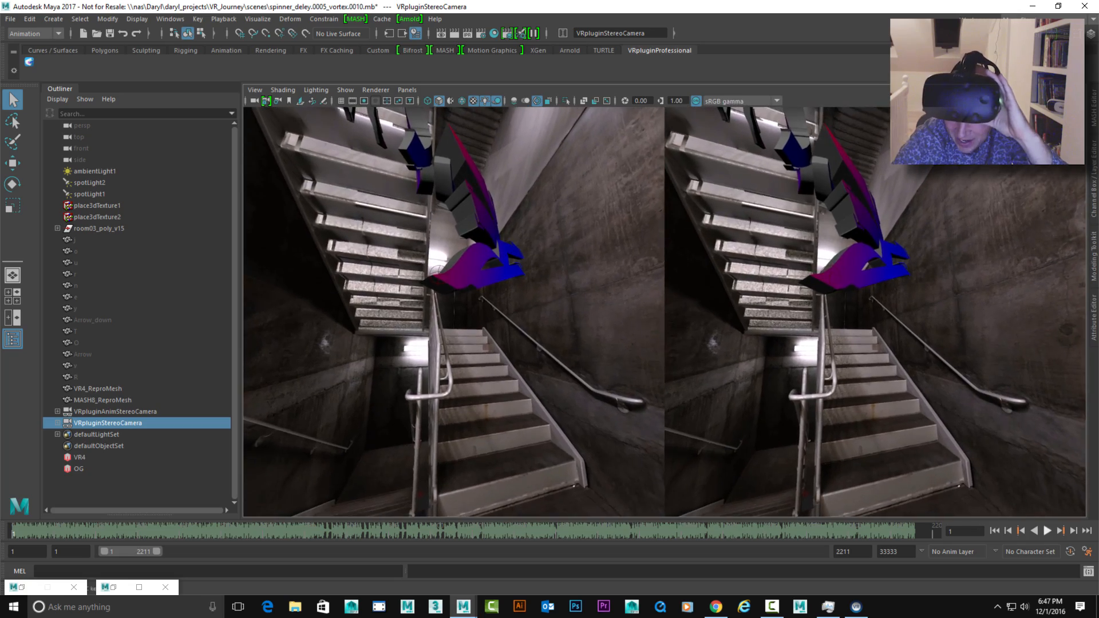
{"action": "key", "text": "alt+v"}
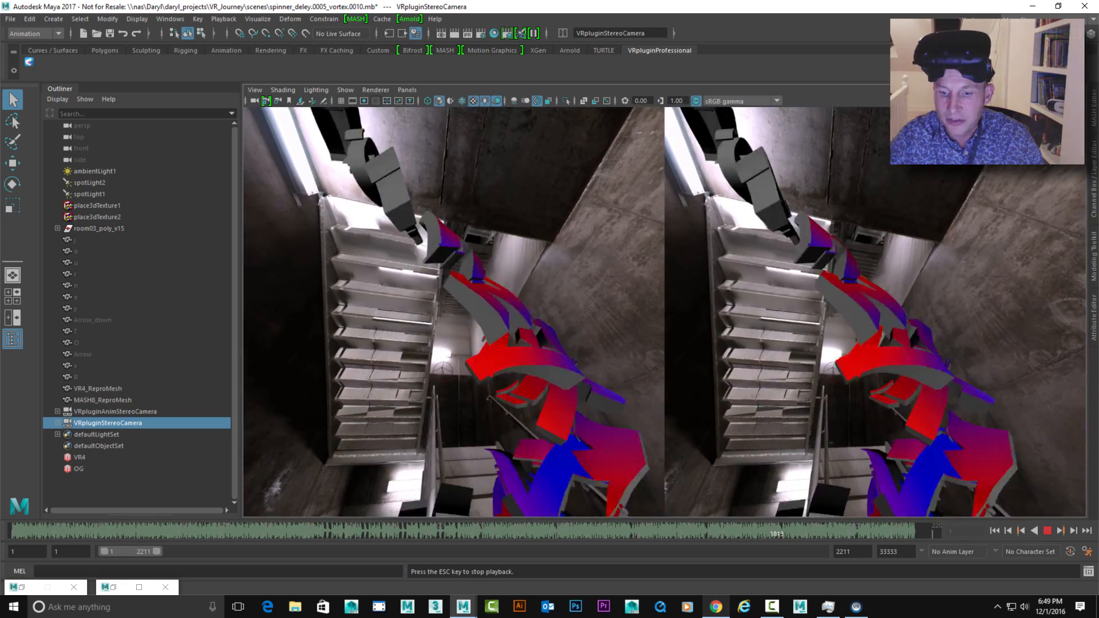
Switch to Chrome to show the Journey to VR blog page on AREA
{"action": "left_click", "coordinate": [716, 606]}
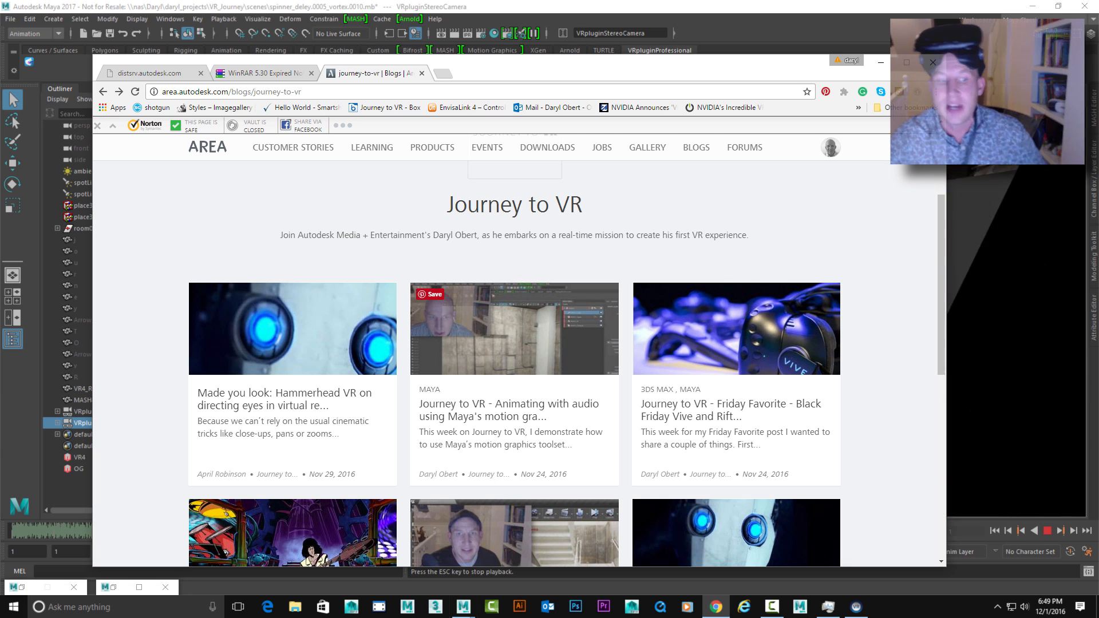